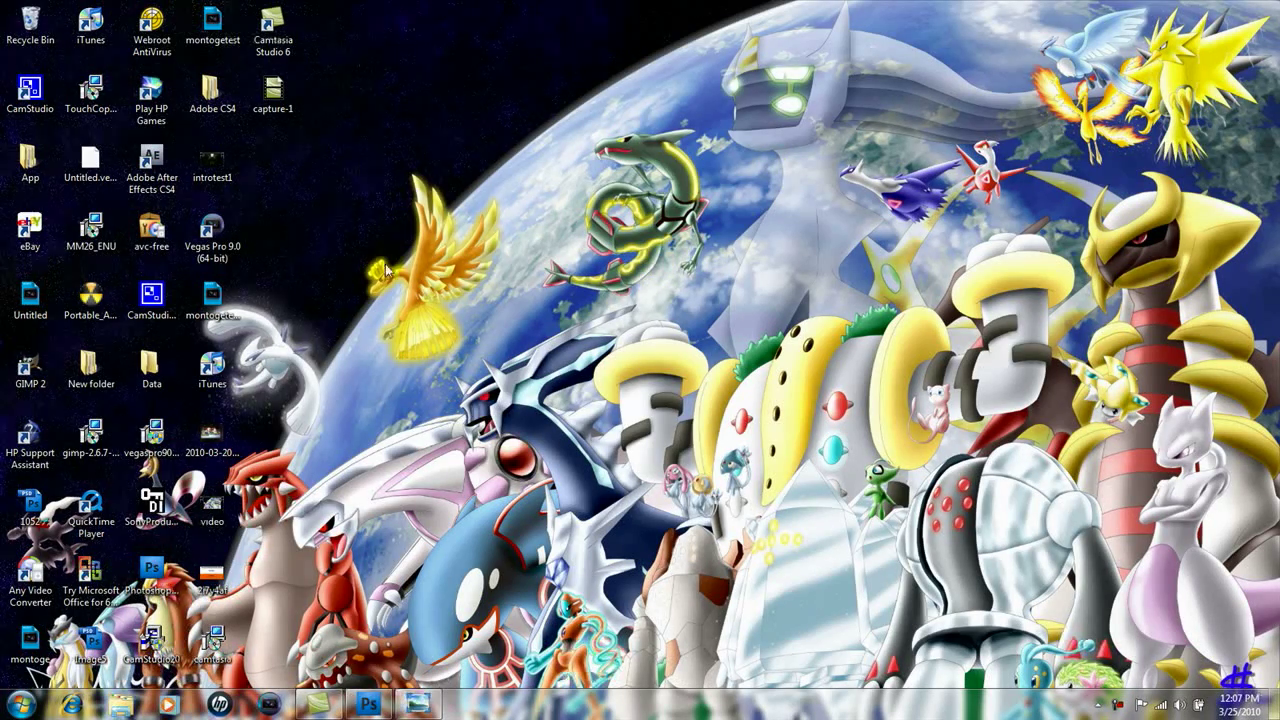
# - Preview the Xbox dashboard photo from the desktop, then close the viewer
pyautogui.click(229, 437)
pyautogui.doubleClick(229, 437)
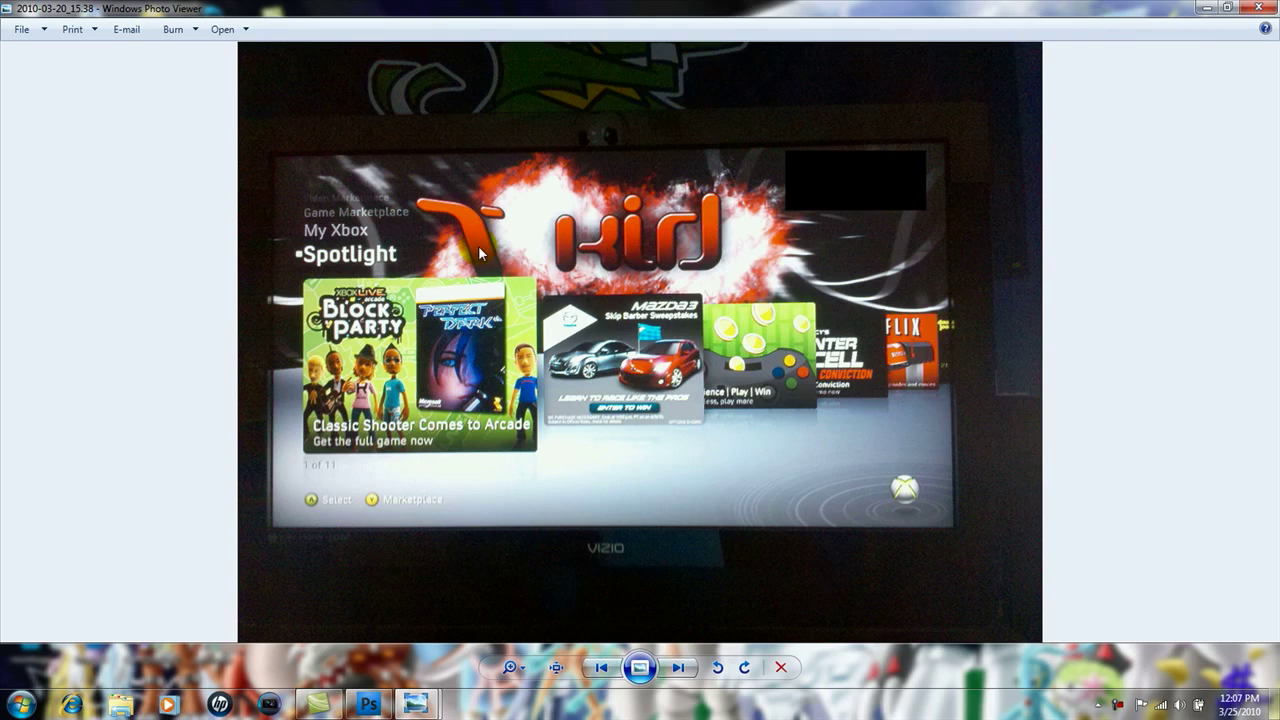
pyautogui.click(1266, 8)
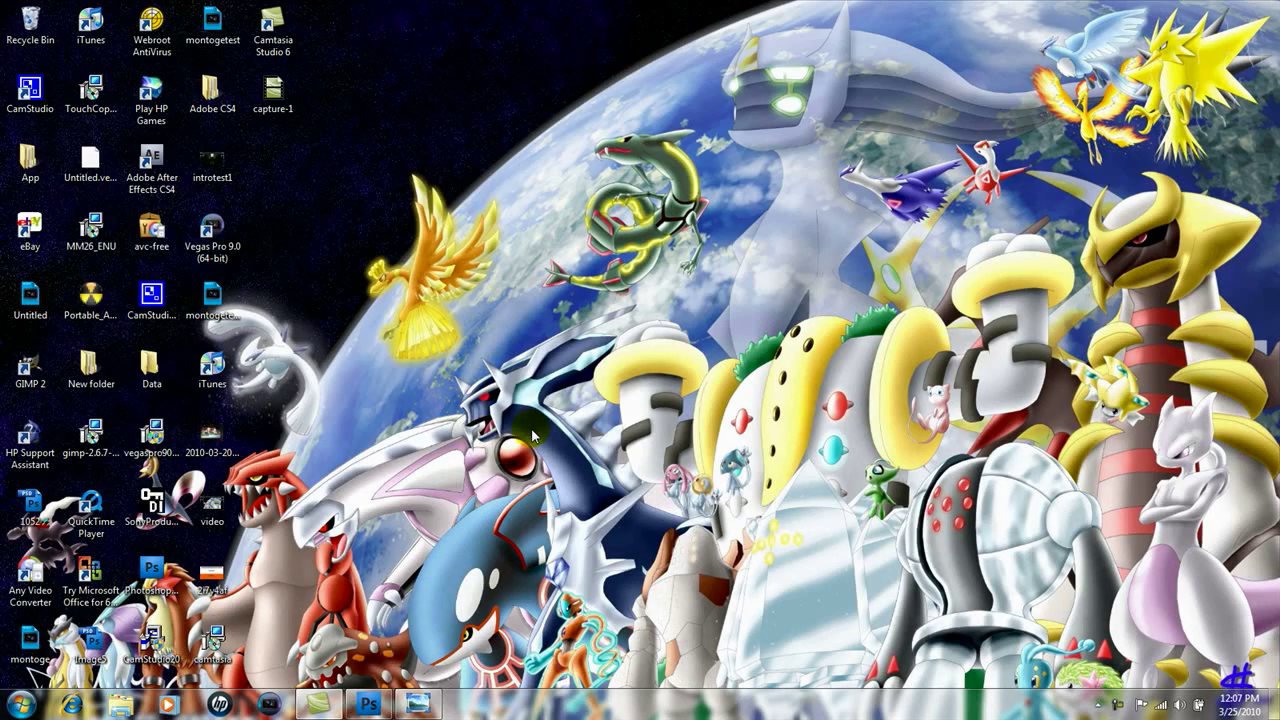
# - Open the 2i7y4af.jpg template in Photoshop via File > Open
pyautogui.click(372, 704)
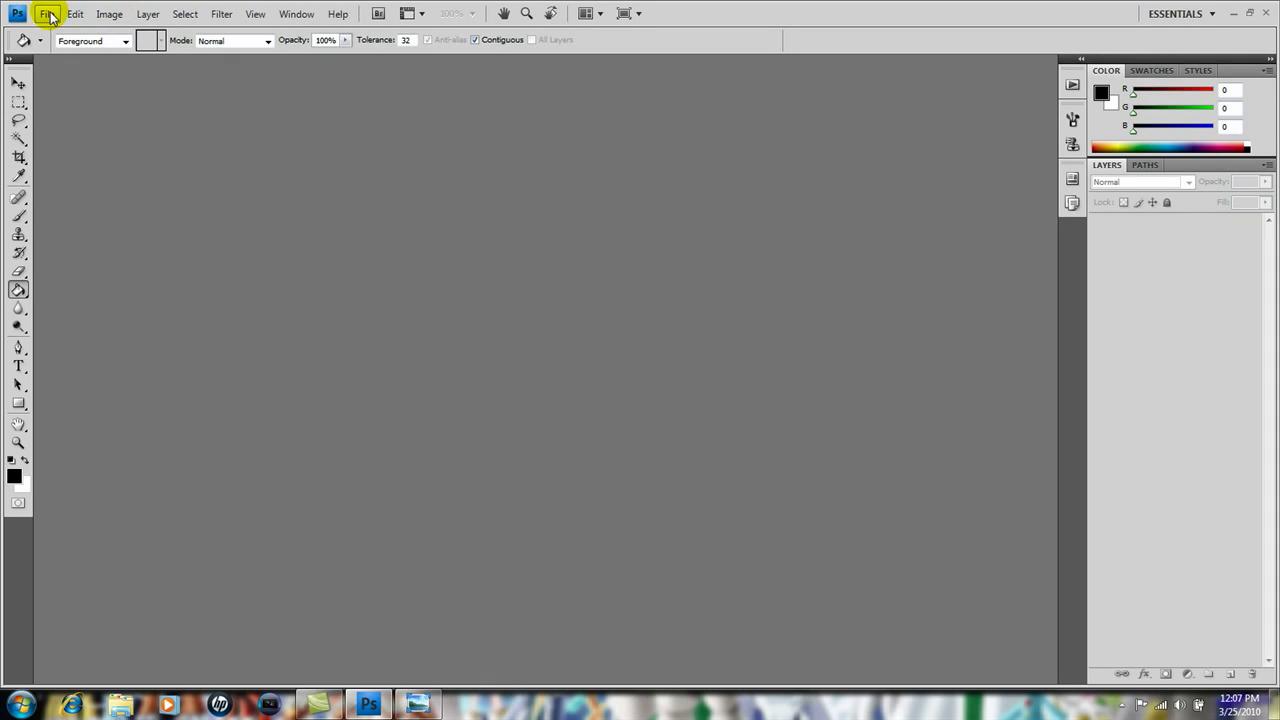
pyautogui.click(46, 13)
pyautogui.click(120, 83)
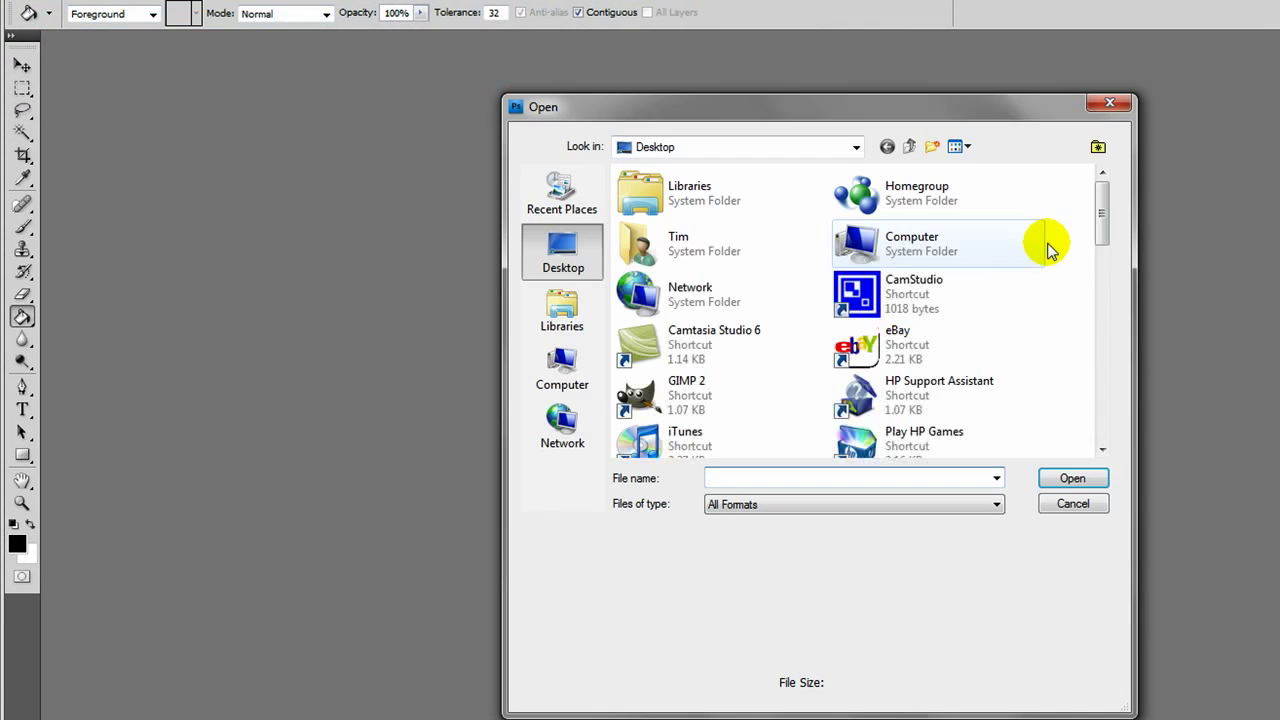
pyautogui.moveTo(1103, 214); pyautogui.dragTo(1097, 314)
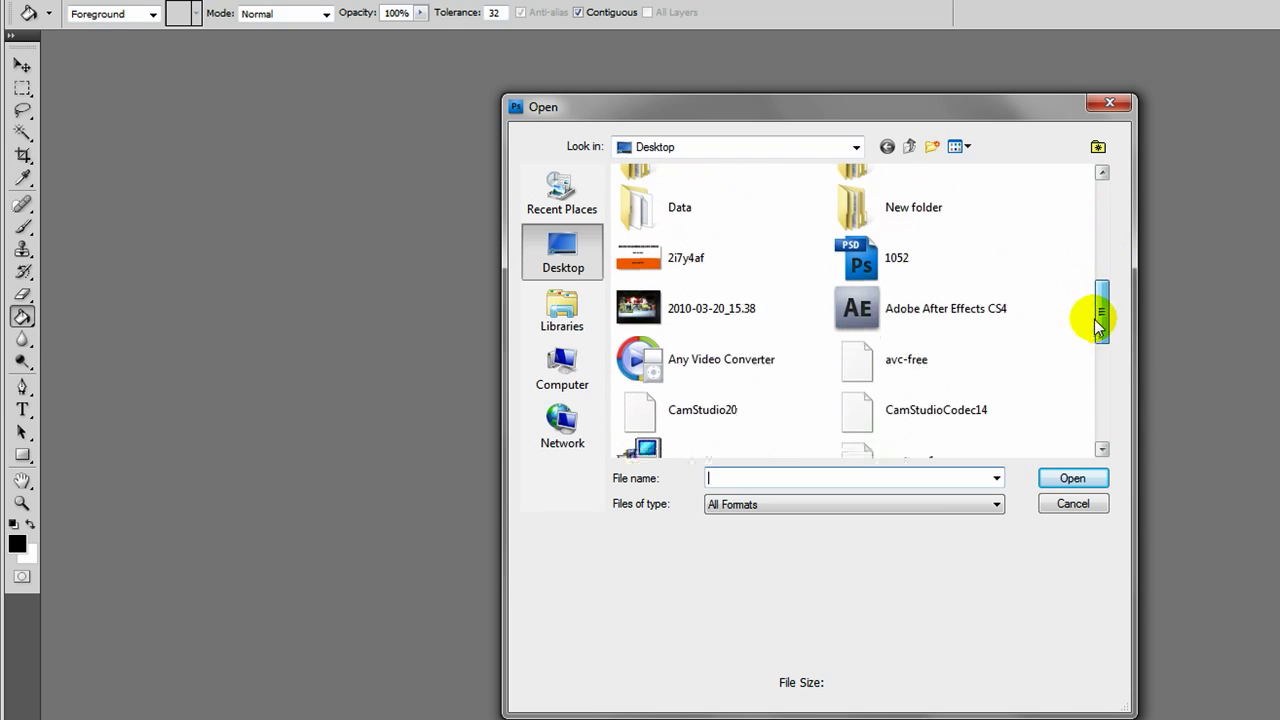
pyautogui.click(688, 256)
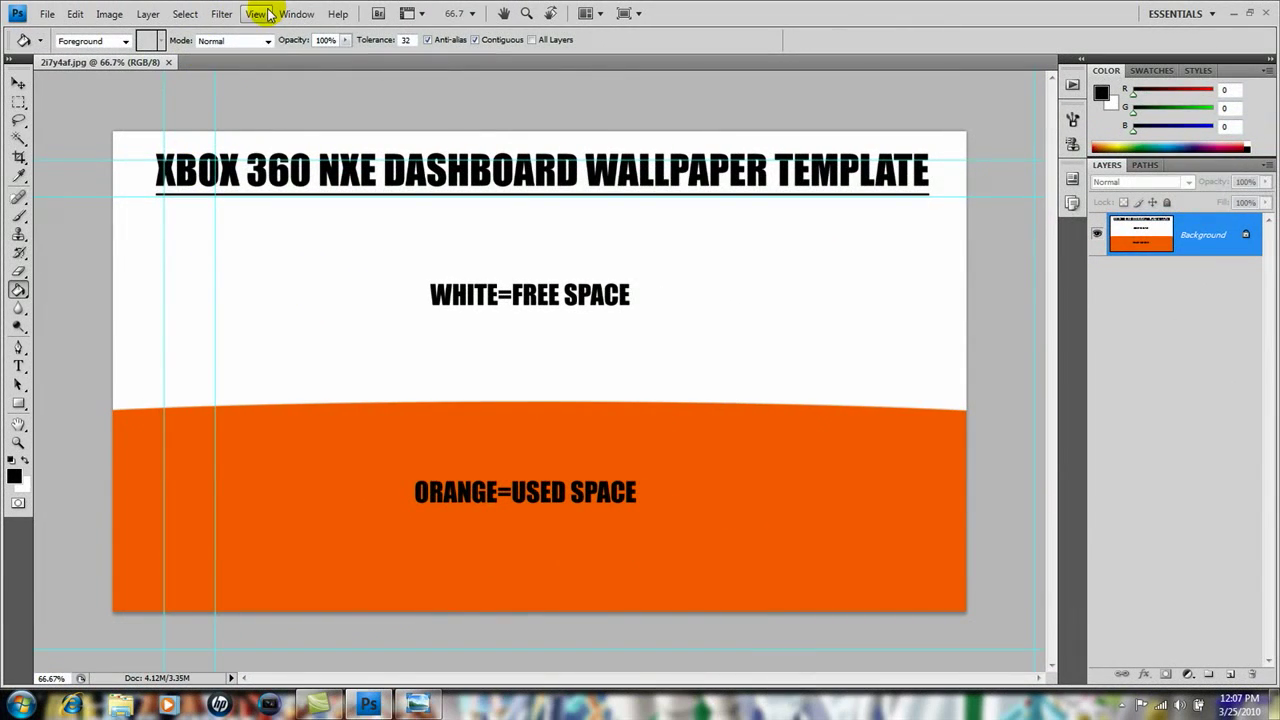
# - Turn off View > Extras, duplicate Background and delete the original, keeping 'Background copy'
pyautogui.click(257, 14)
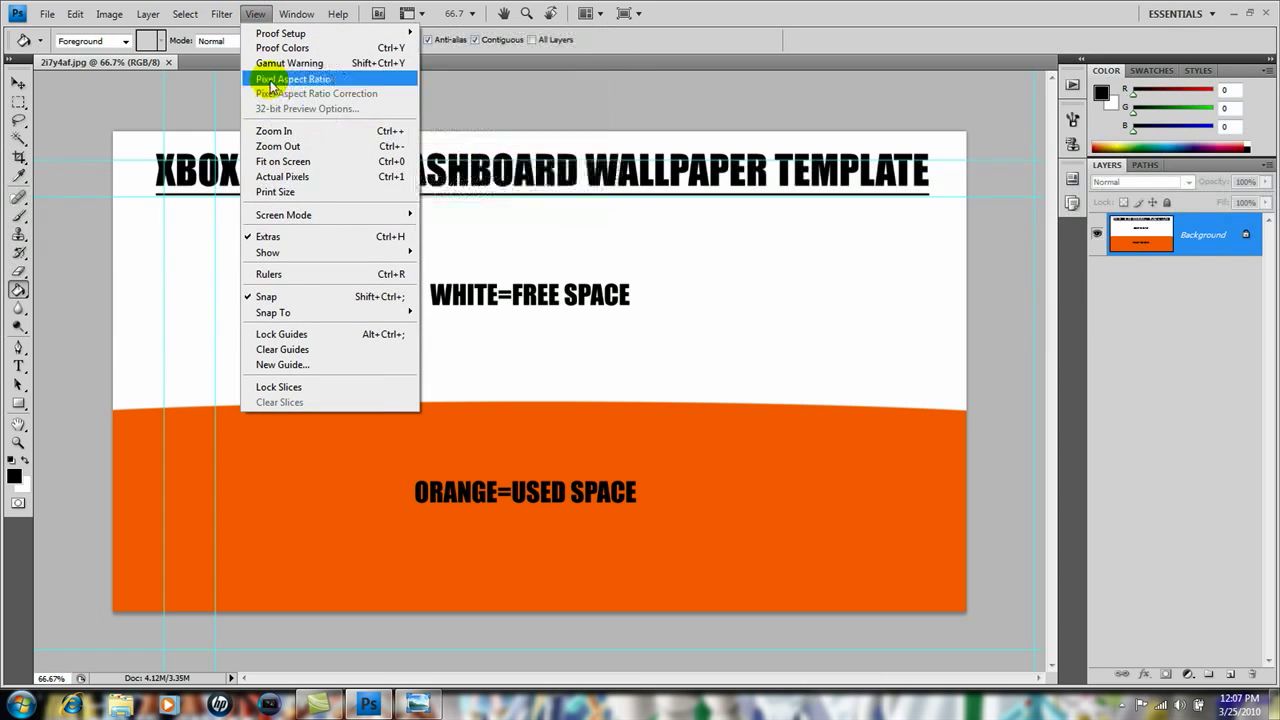
pyautogui.click(300, 237)
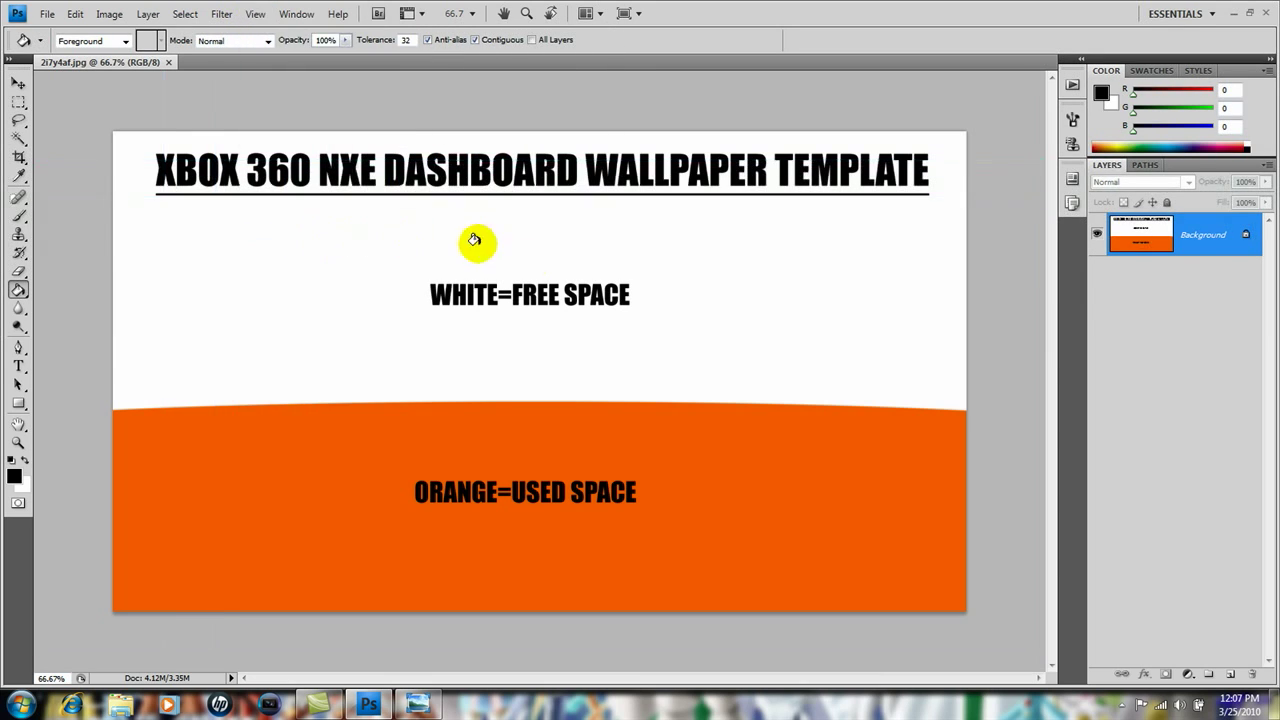
pyautogui.moveTo(1214, 234); pyautogui.dragTo(1232, 666)
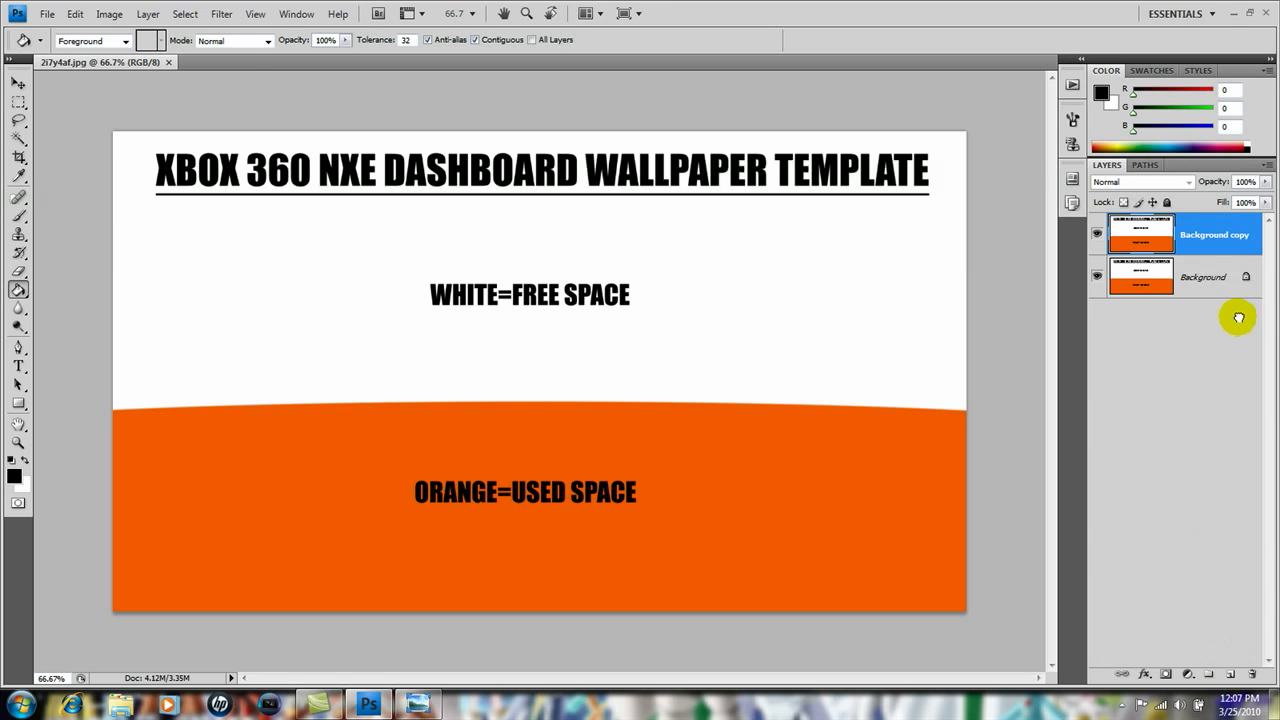
pyautogui.hotkey('alt', '[')
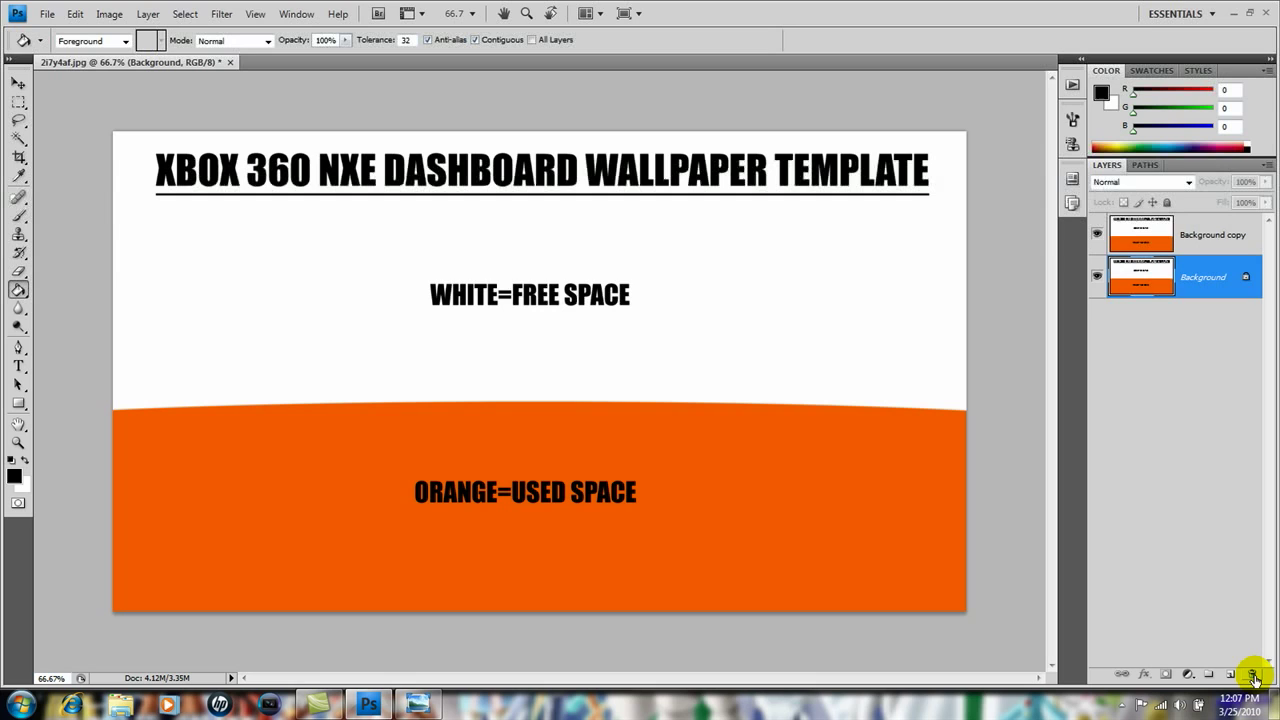
pyautogui.press('Delete')
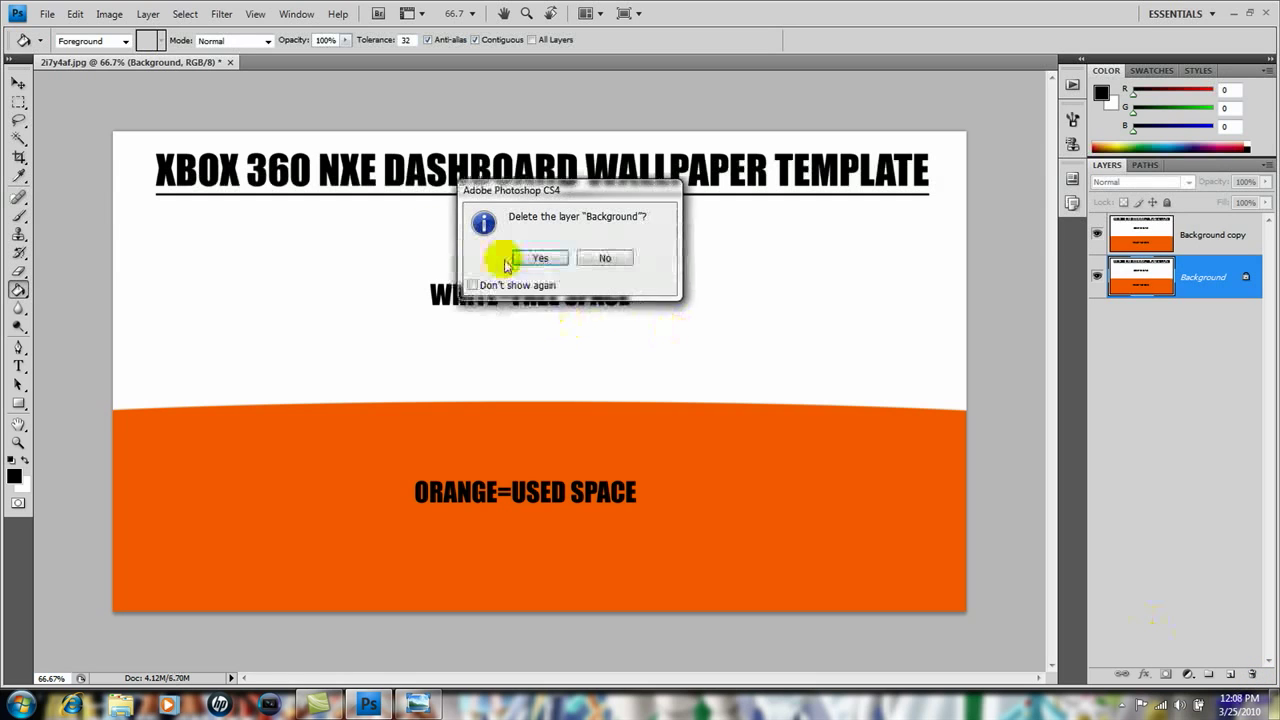
pyautogui.click(540, 253)
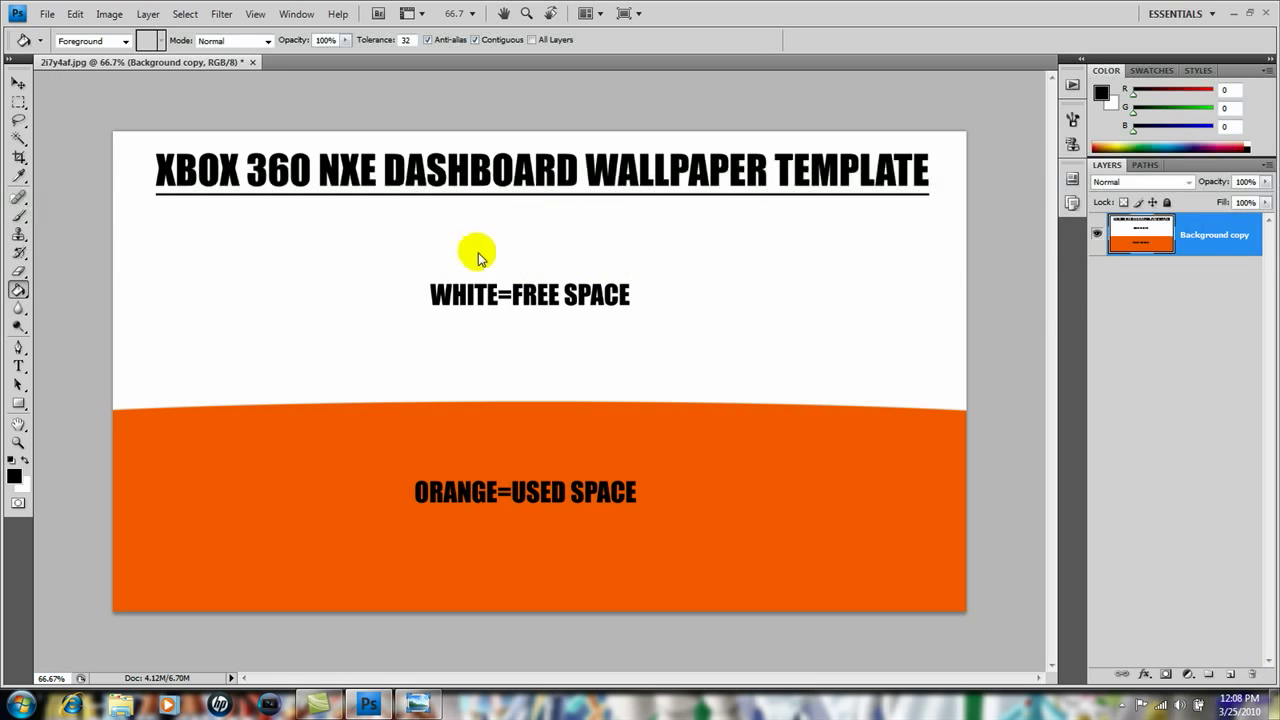
# - Fill the title and WHITE=FREE SPACE label area with white, then deselect
pyautogui.click(18, 103)
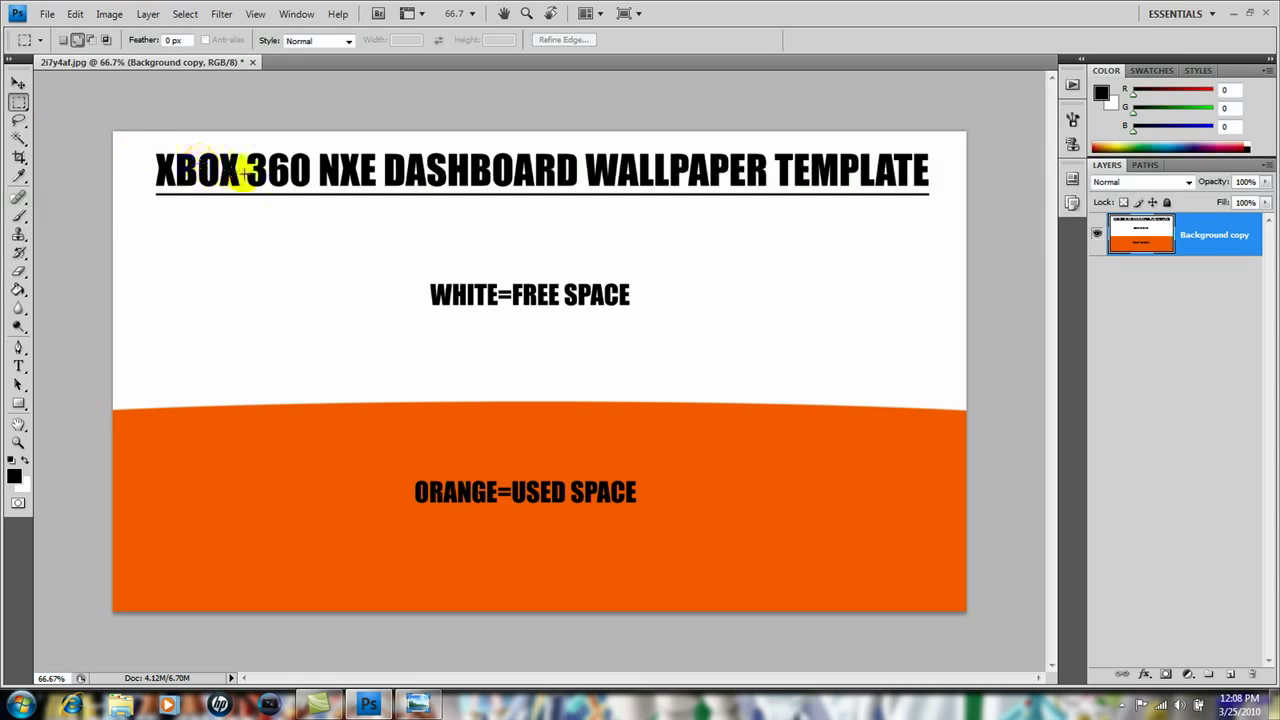
pyautogui.moveTo(148, 147); pyautogui.dragTo(943, 334)
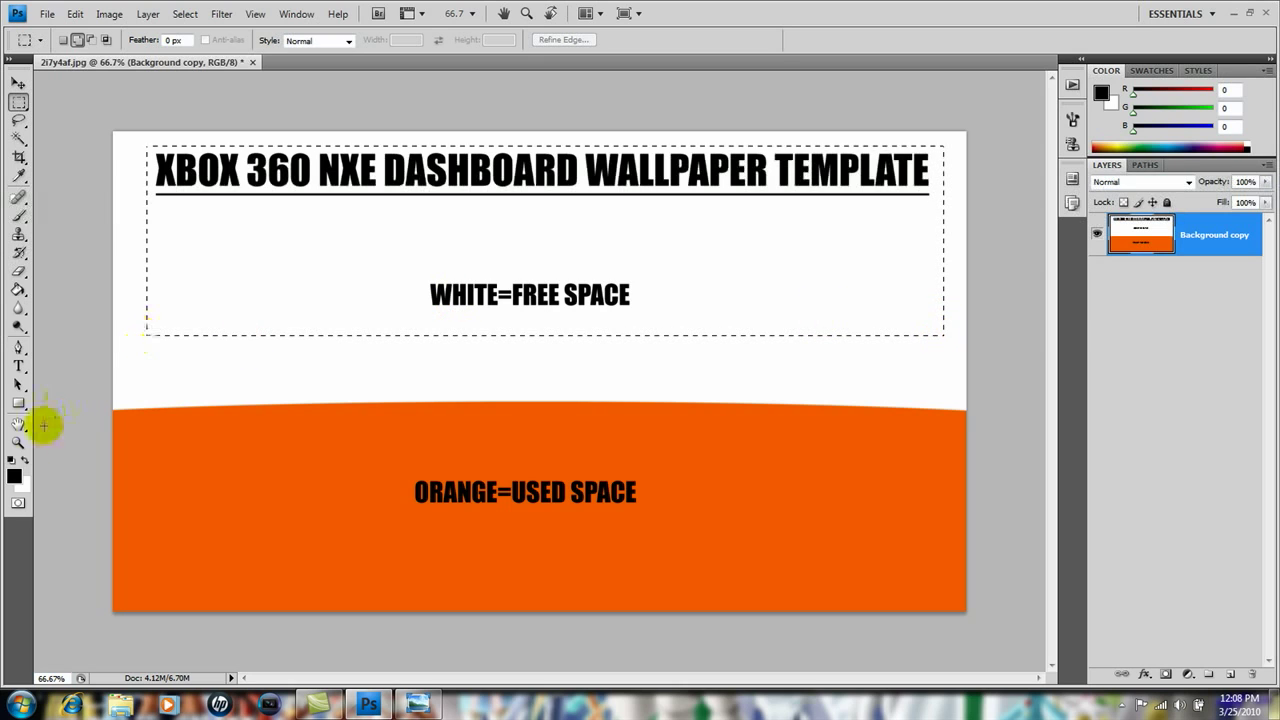
pyautogui.click(16, 477)
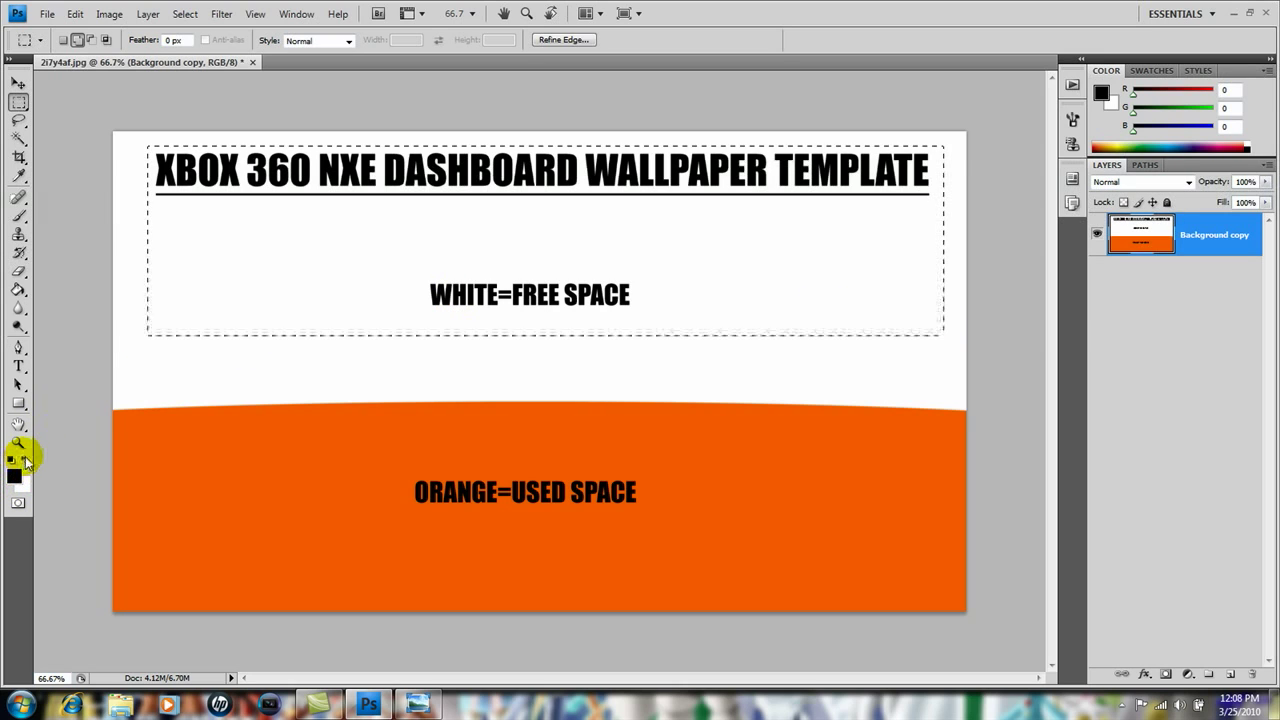
pyautogui.click(25, 459)
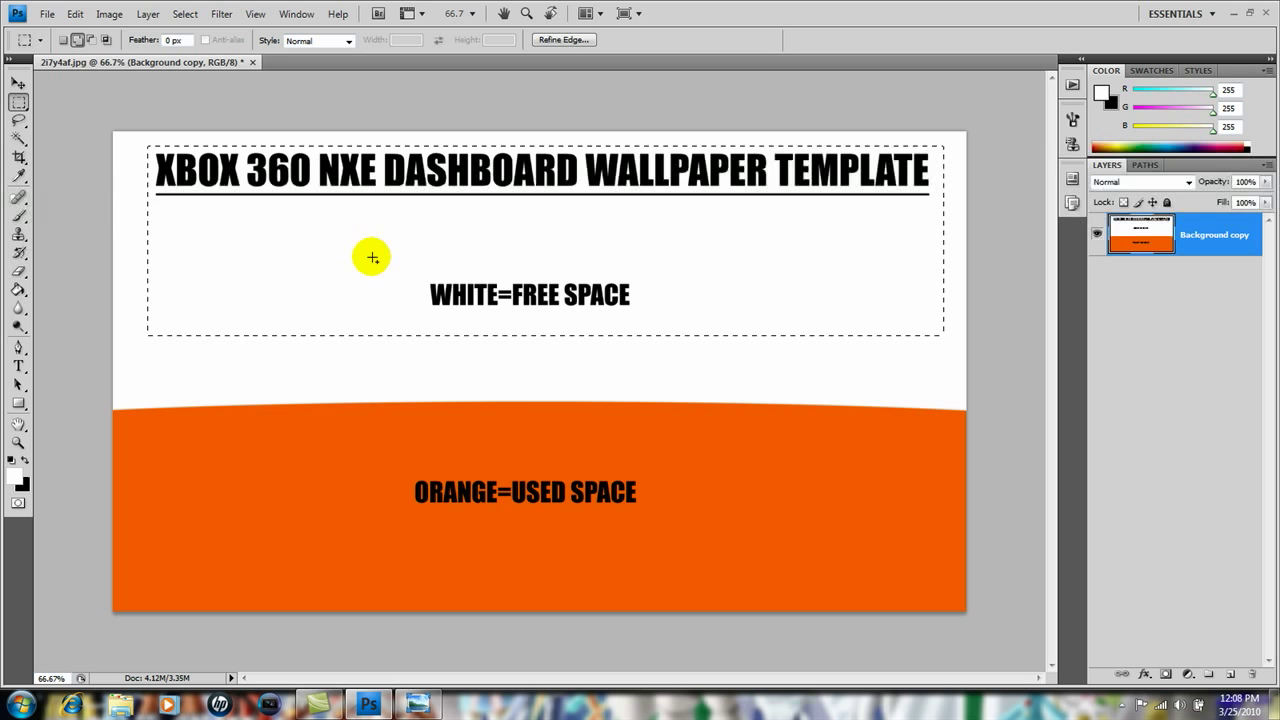
pyautogui.rightClick(372, 258)
pyautogui.click(409, 487)
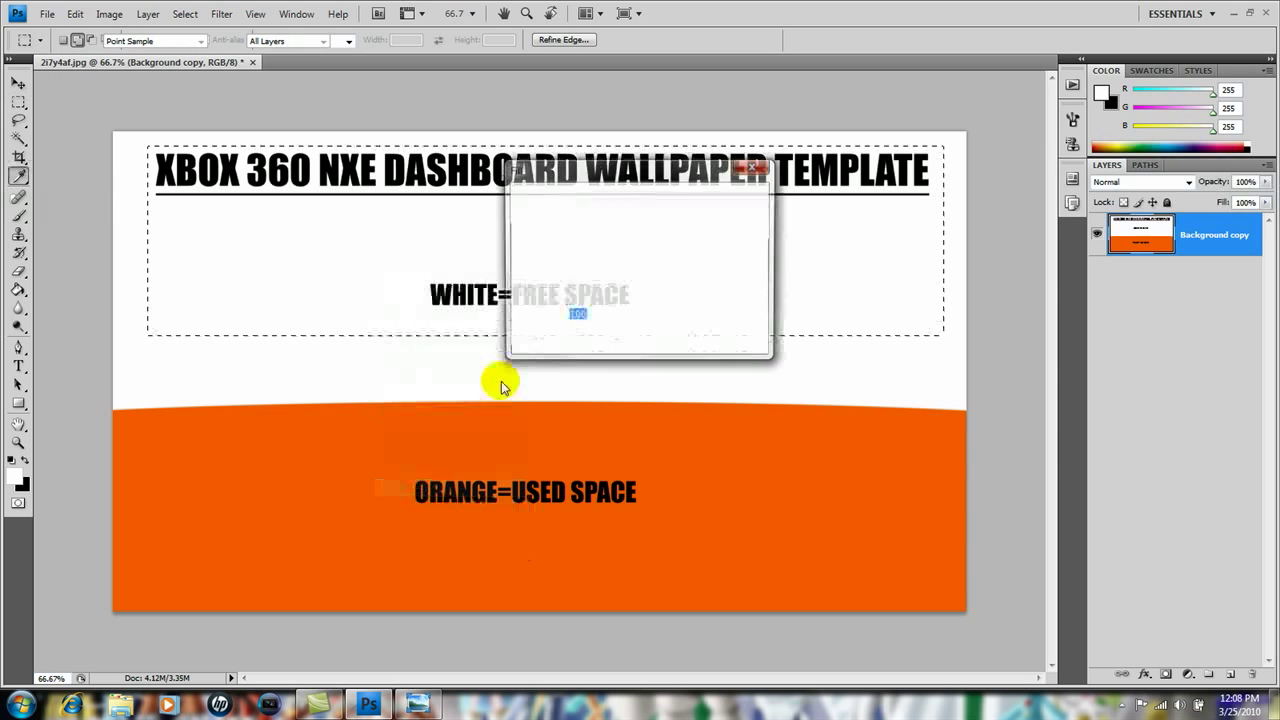
pyautogui.click(734, 205)
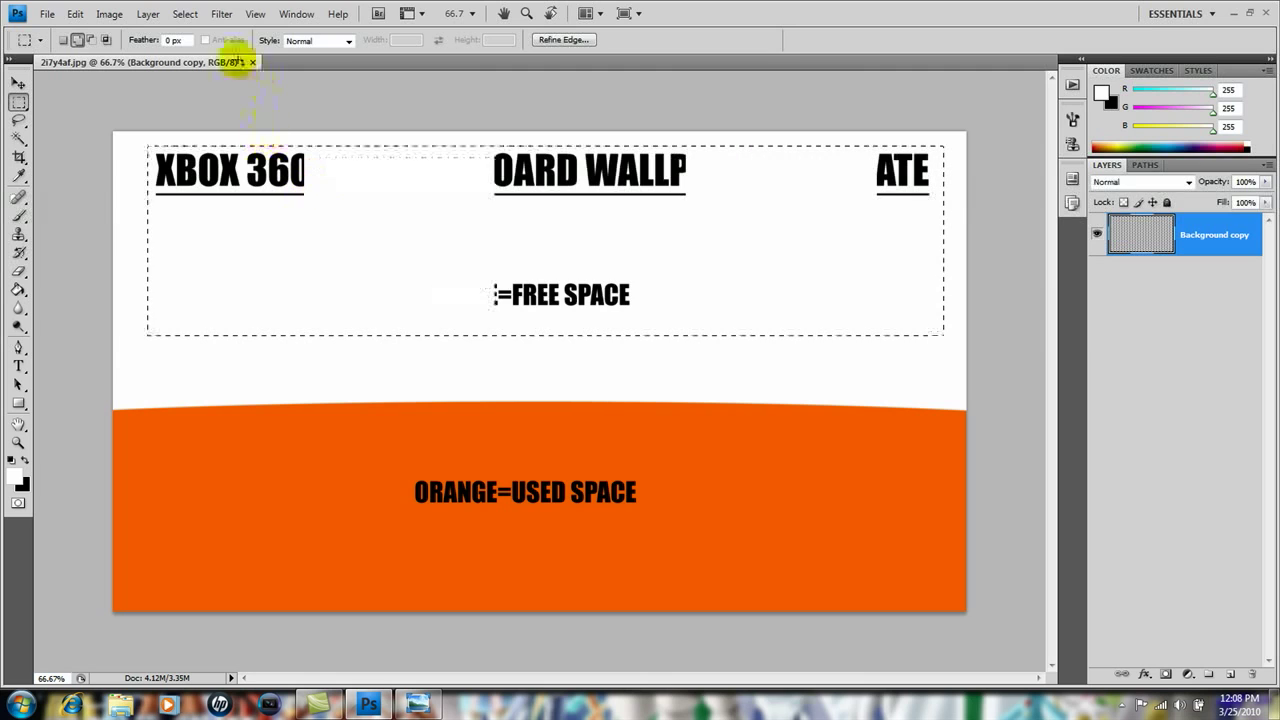
pyautogui.click(186, 14)
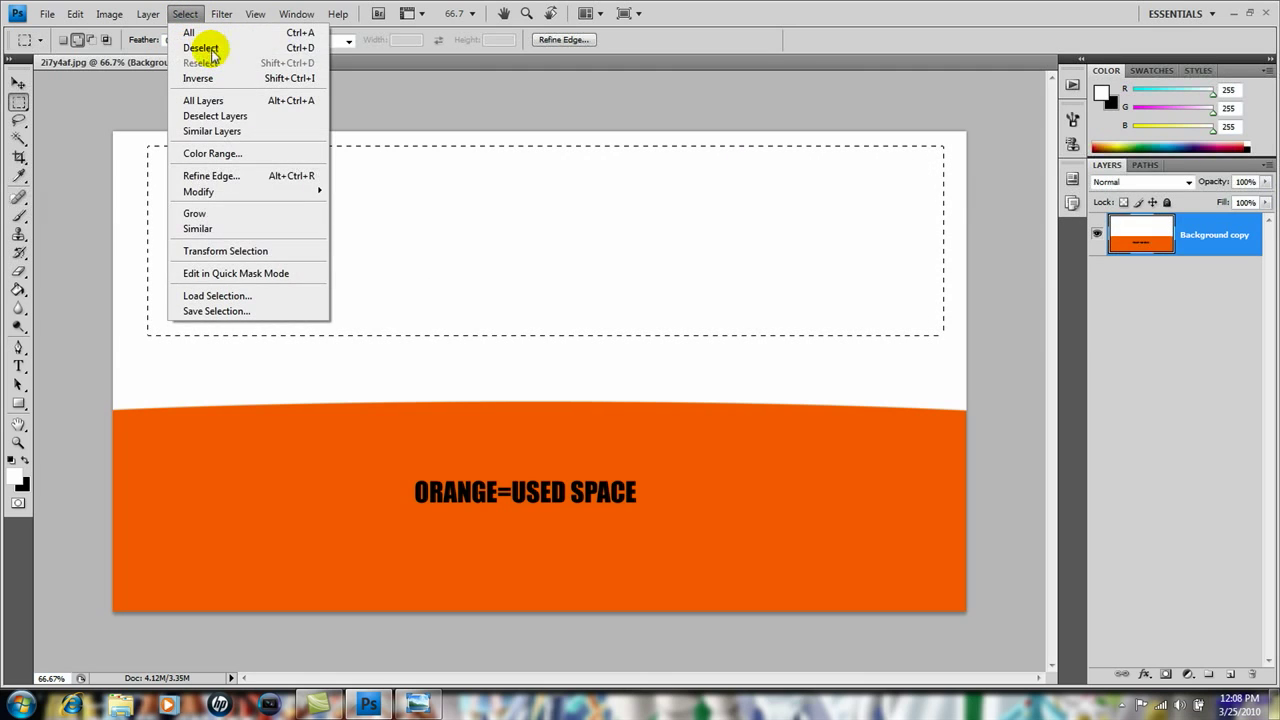
pyautogui.click(205, 49)
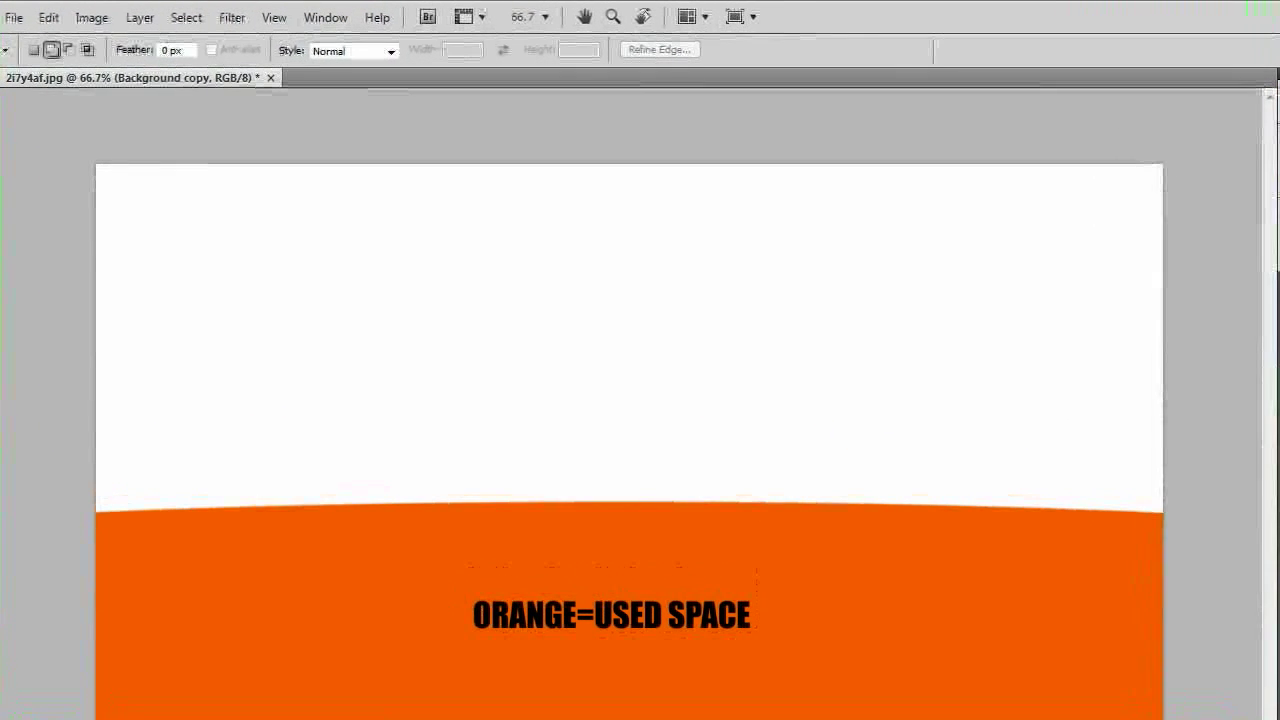
# - Cover the ORANGE=USED SPACE label with sampled orange ff6600, then deselect
pyautogui.click(2, 590)
pyautogui.click(370, 595)
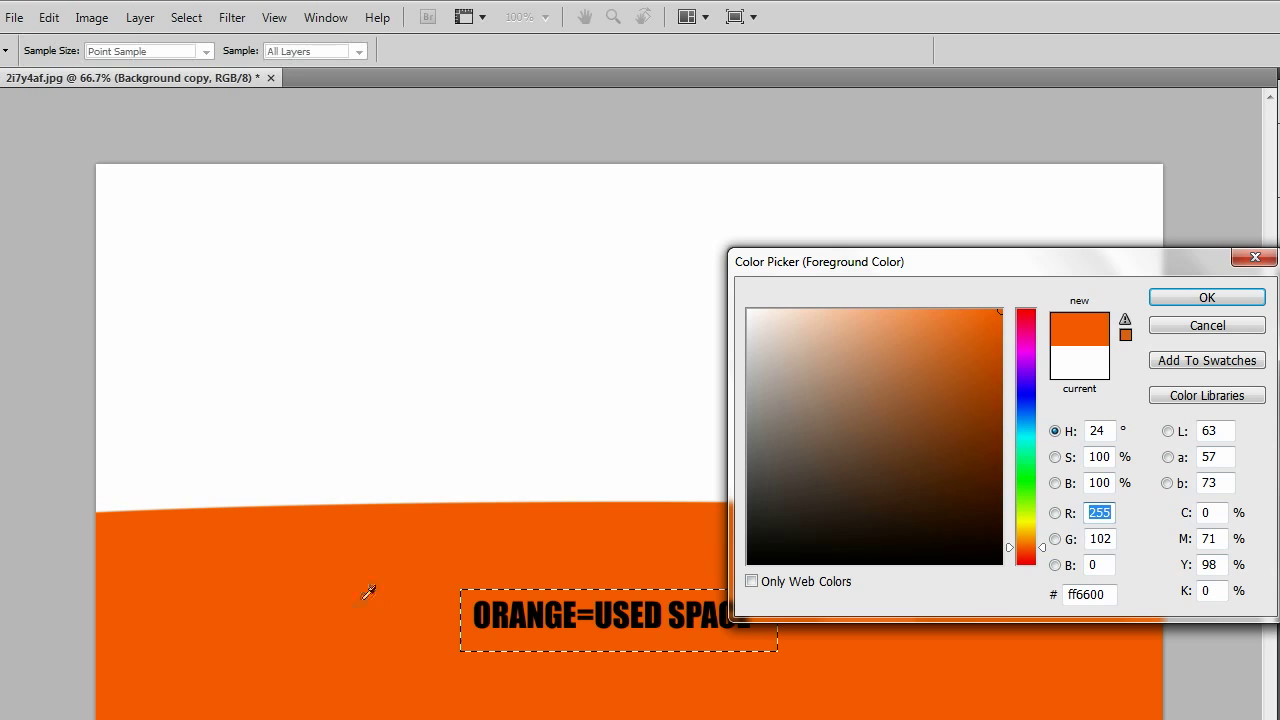
pyautogui.click(1220, 297)
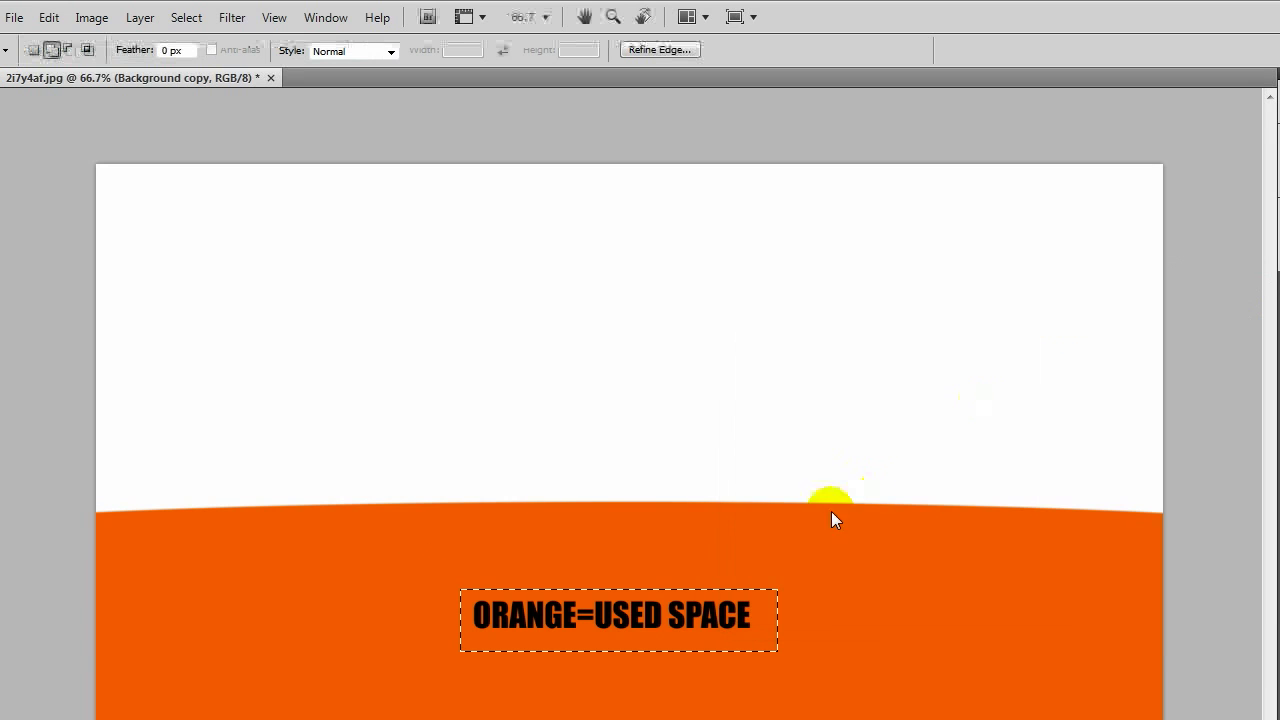
pyautogui.rightClick(705, 612)
pyautogui.click(750, 523)
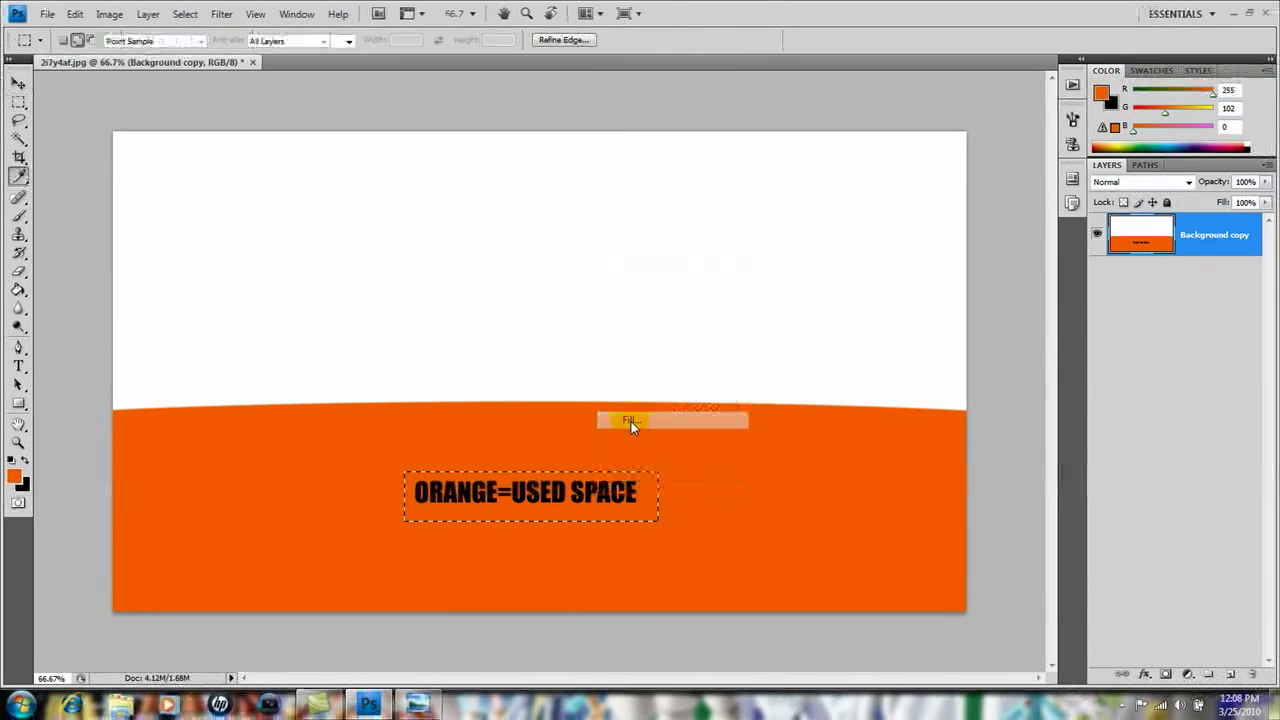
pyautogui.click(729, 210)
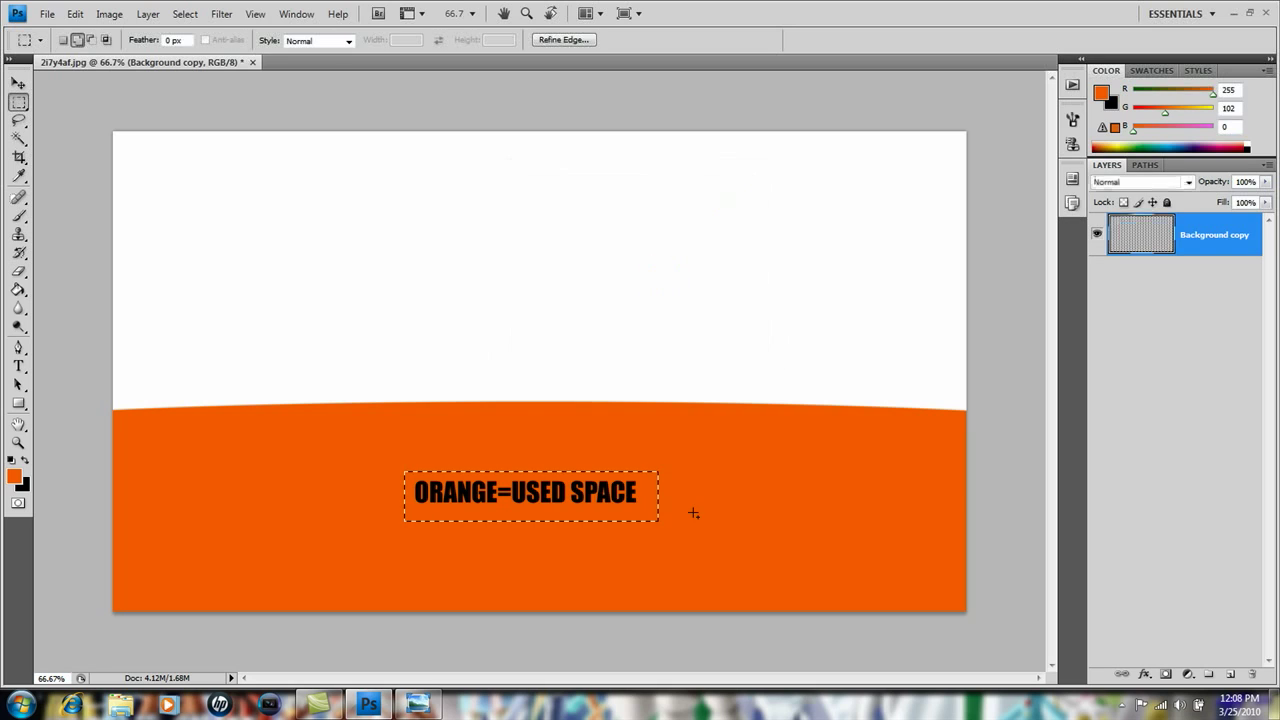
pyautogui.click(185, 14)
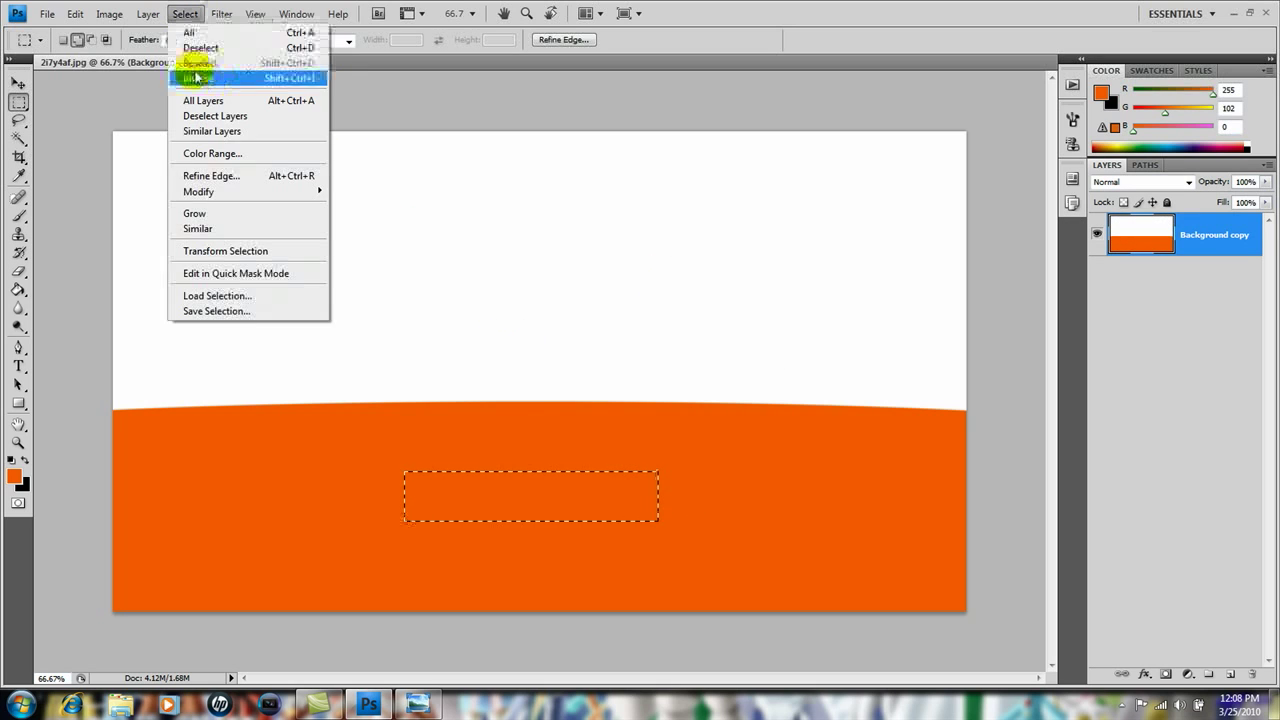
pyautogui.click(337, 216)
pyautogui.click(465, 363)
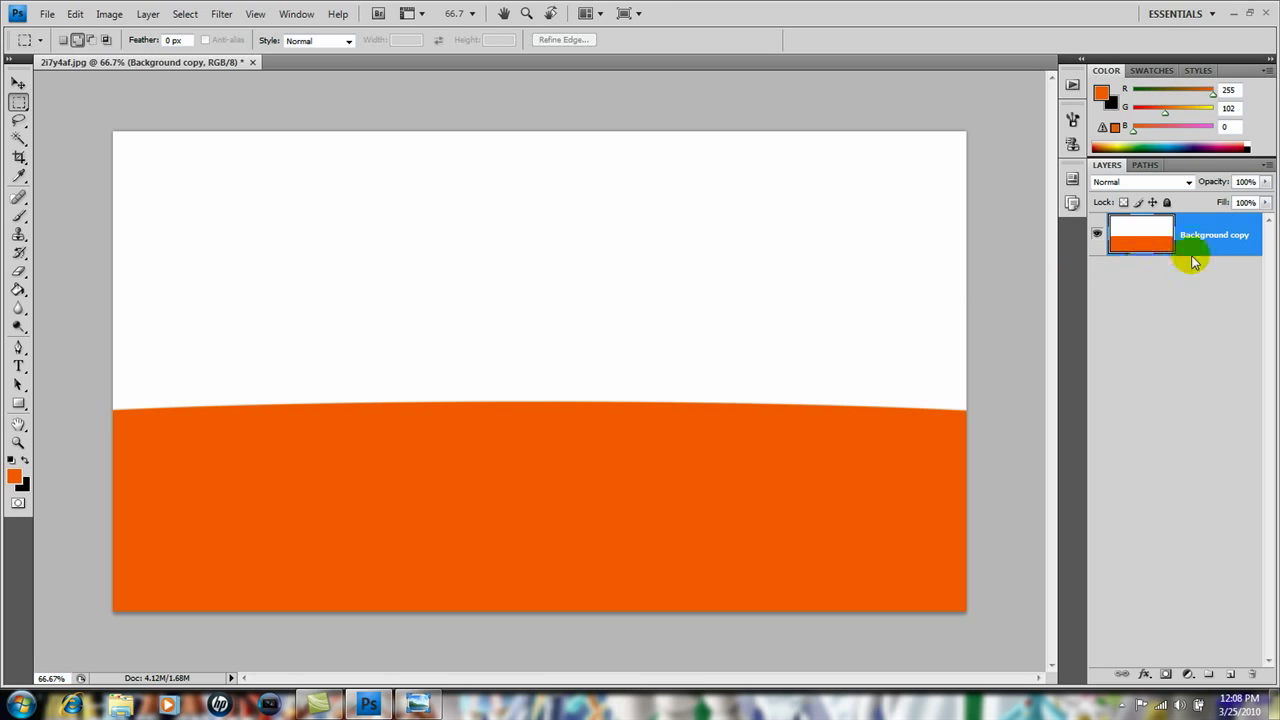
# - Duplicate the layer and delete the white upper area from Background copy 2 with the Magic Wand
pyautogui.moveTo(1210, 252); pyautogui.dragTo(1230, 674)
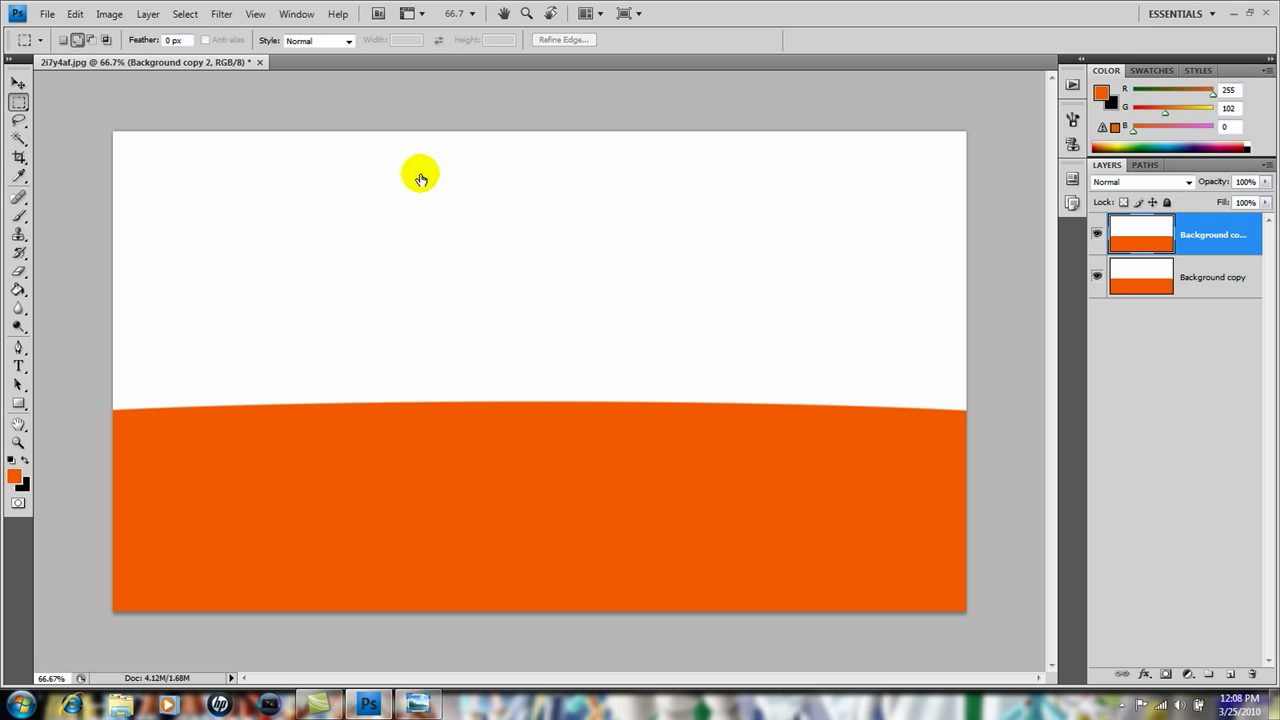
pyautogui.click(19, 140)
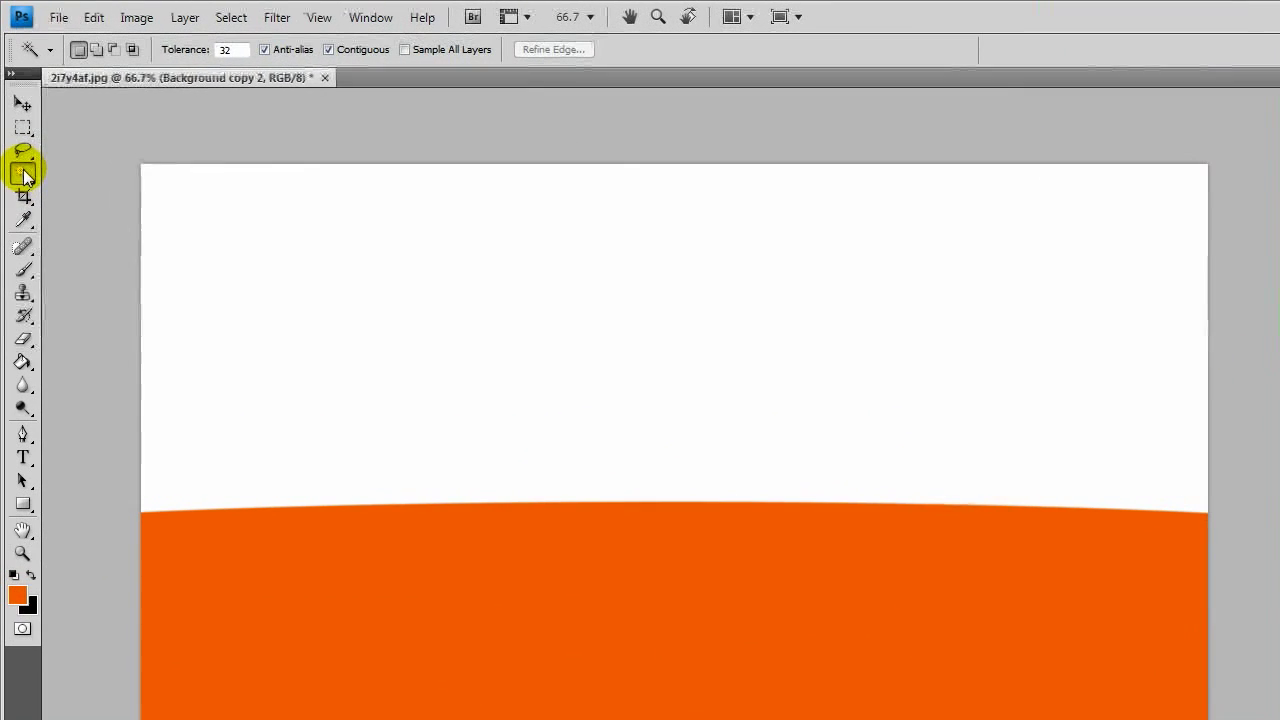
pyautogui.rightClick(19, 140)
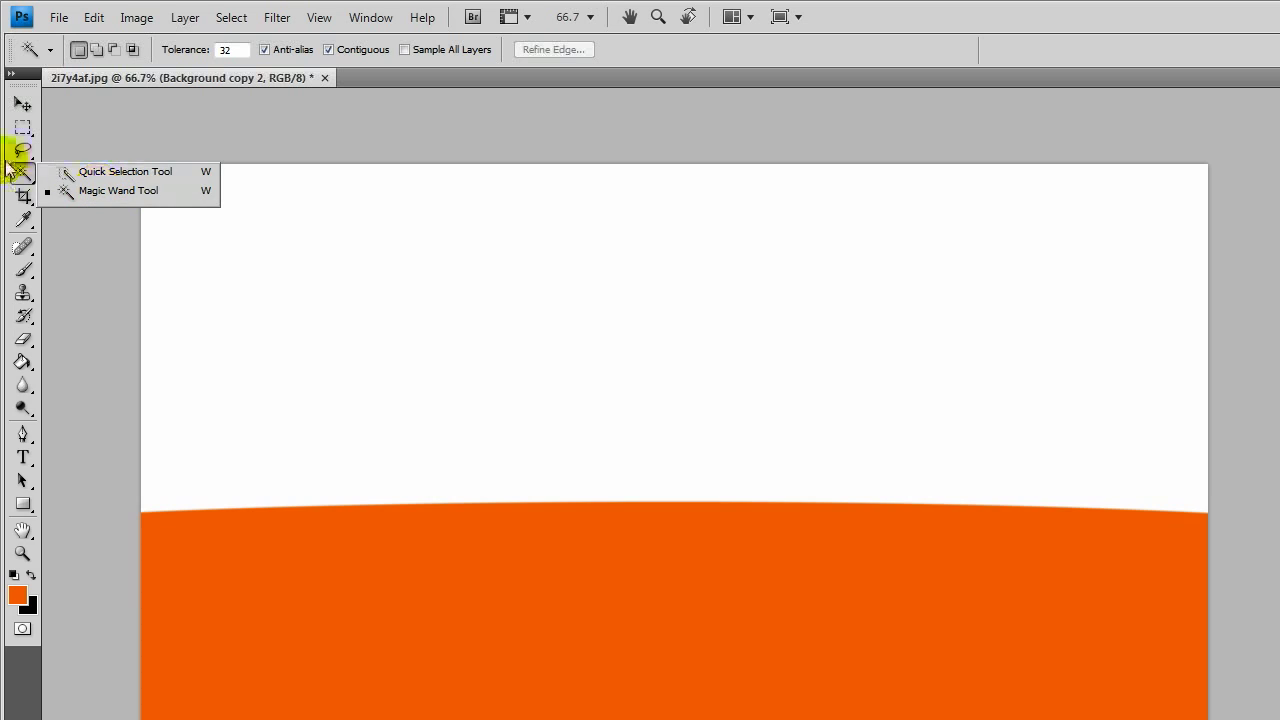
pyautogui.click(64, 190)
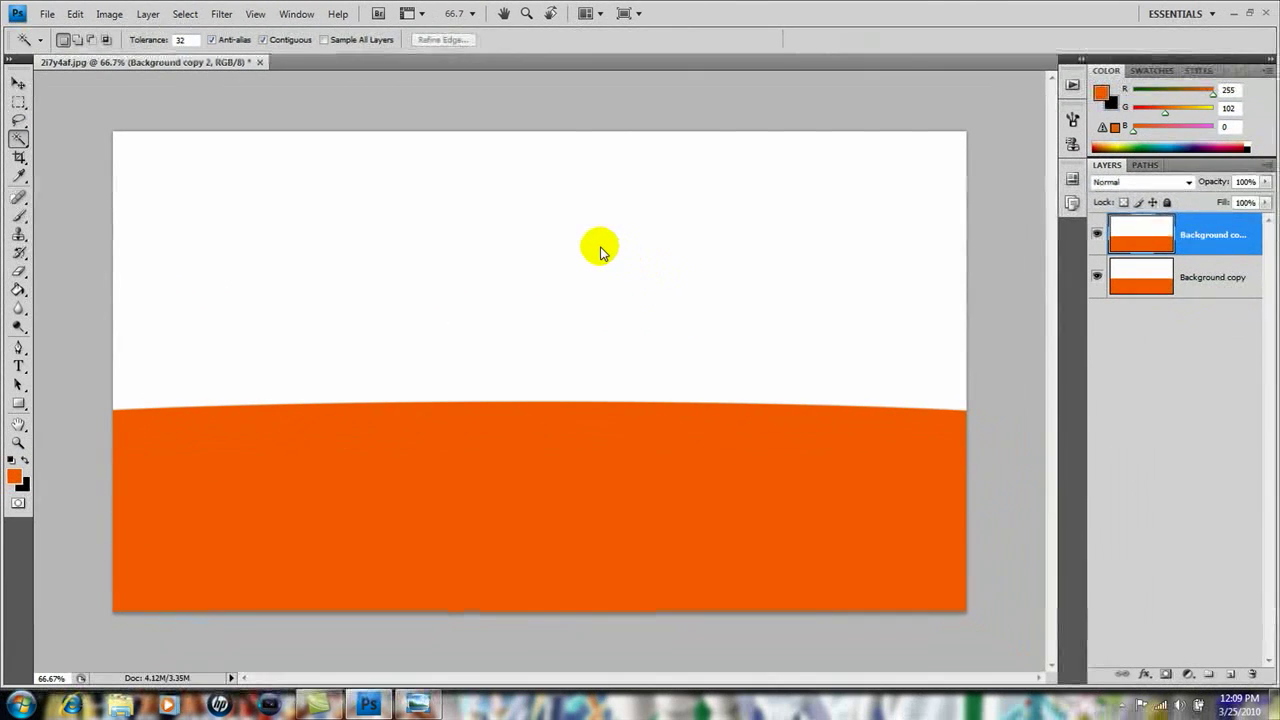
pyautogui.click(601, 249)
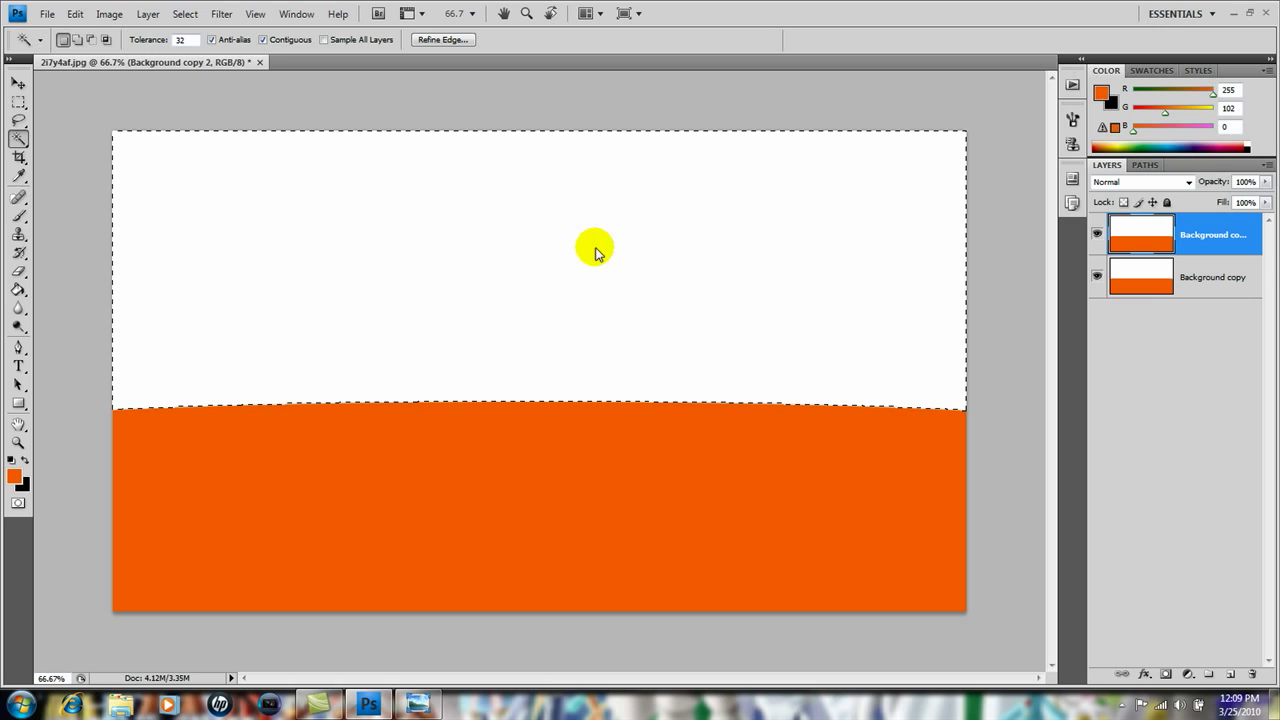
pyautogui.press('Delete')
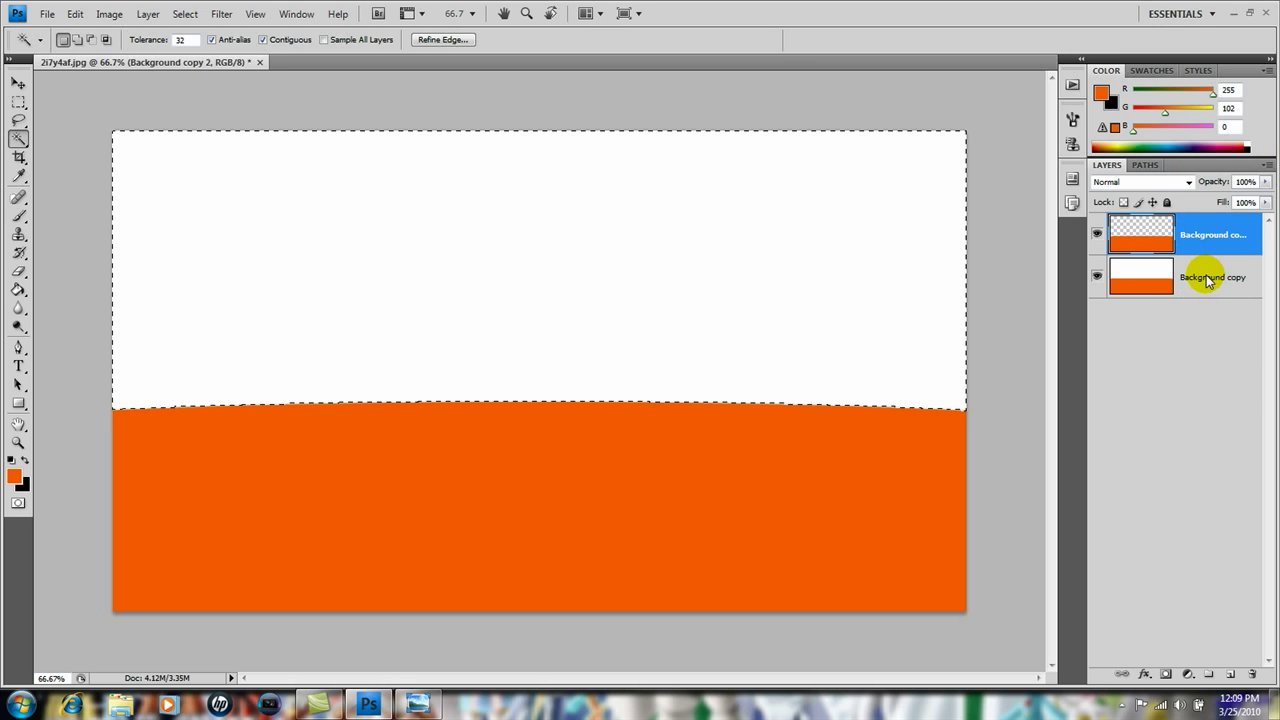
# - Delete the orange band from Background copy, deselect, and hide Background copy 2
pyautogui.click(1206, 280)
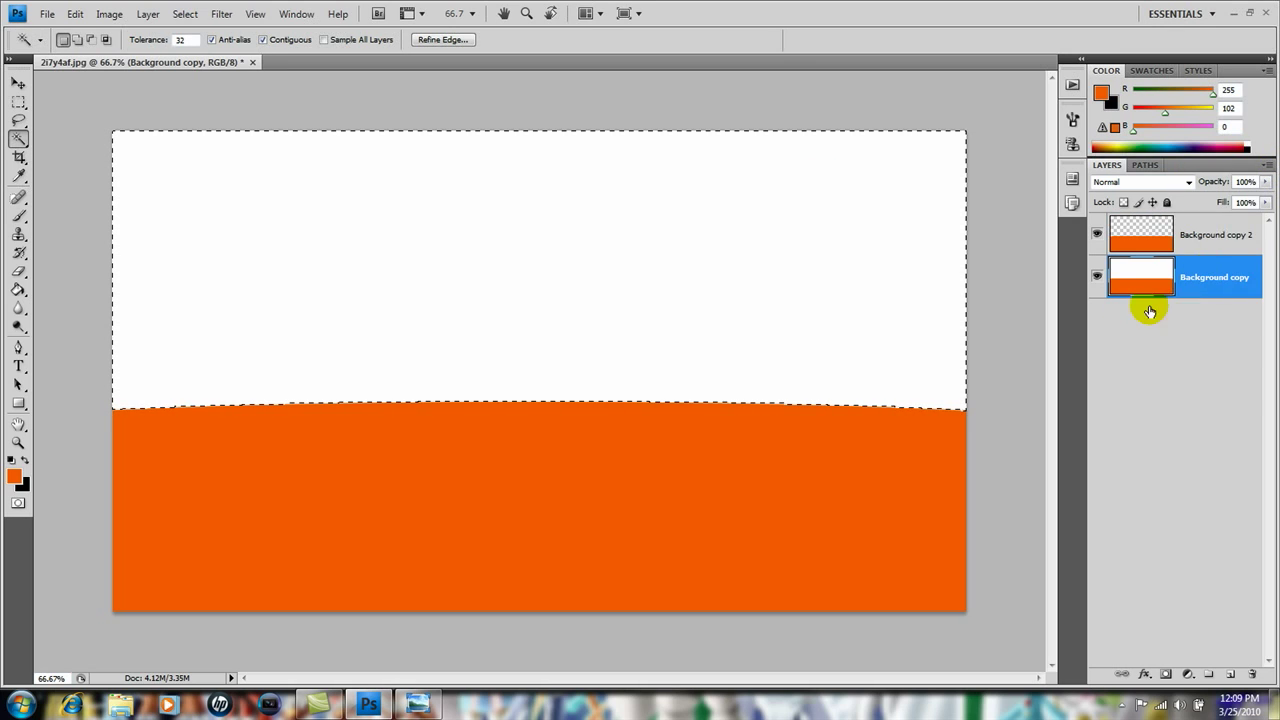
pyautogui.click(600, 484)
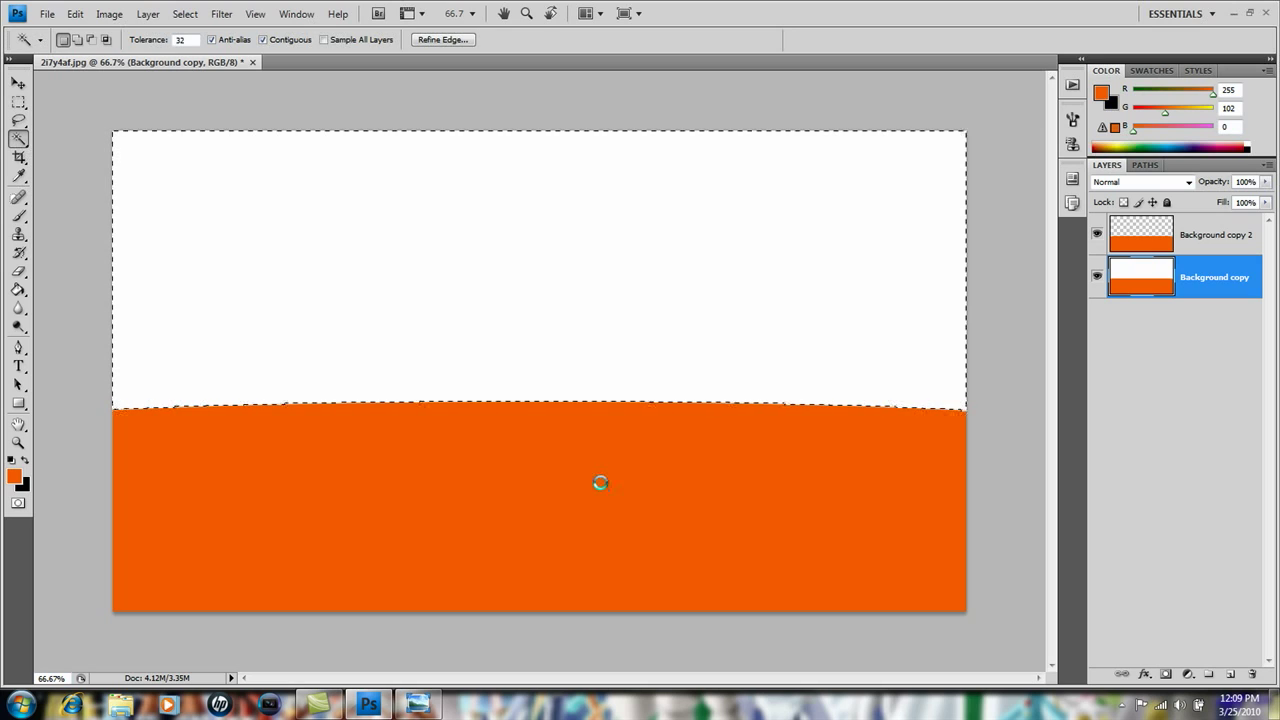
pyautogui.press('Delete')
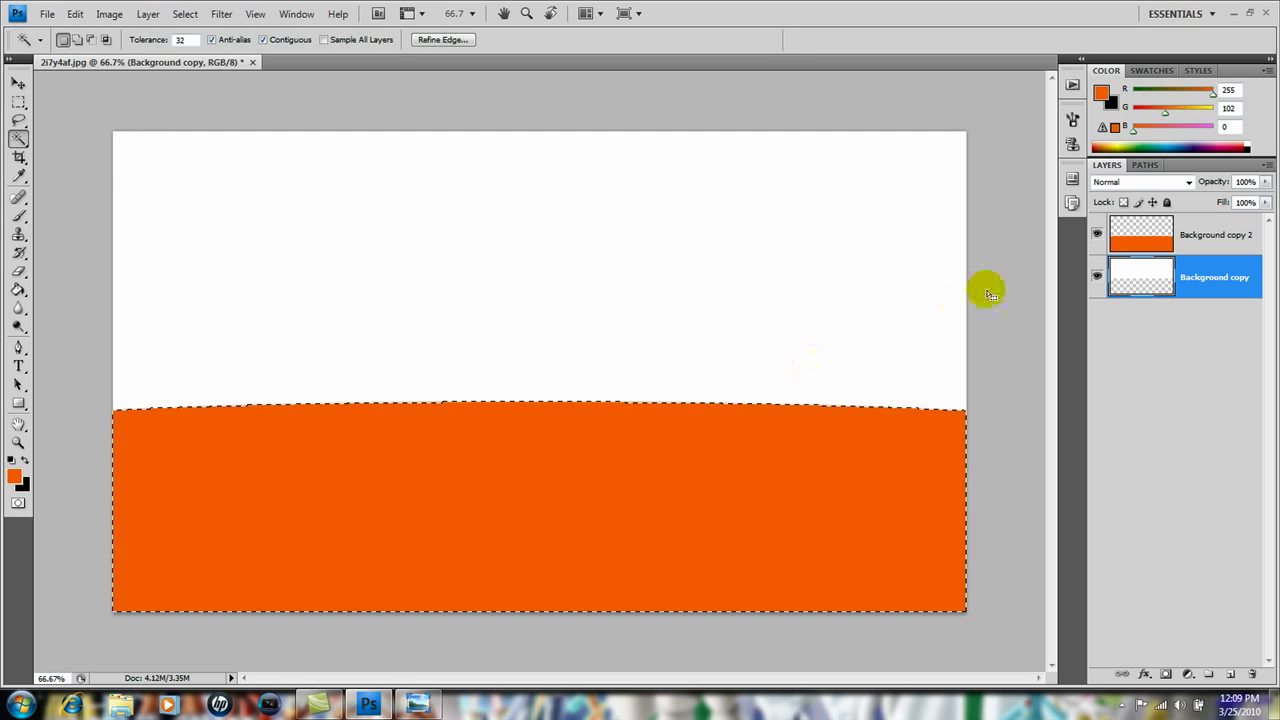
pyautogui.click(183, 17)
pyautogui.click(188, 14)
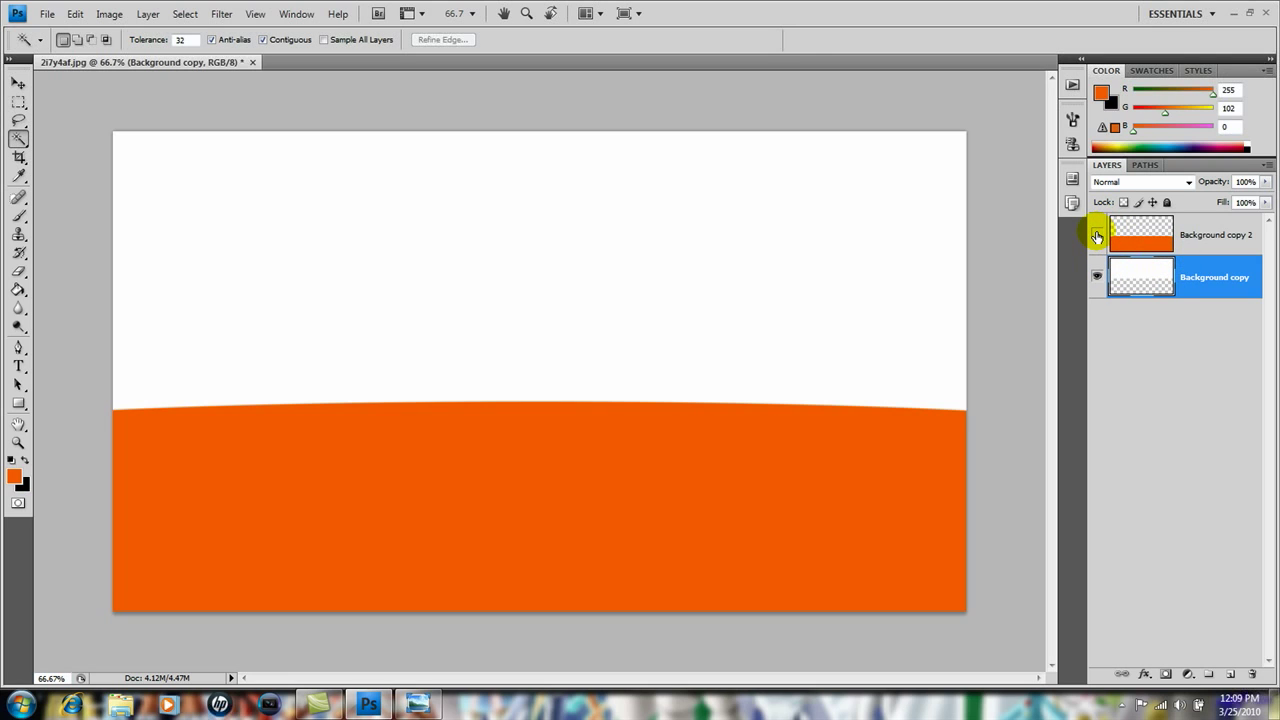
pyautogui.click(1097, 236)
pyautogui.click(551, 490)
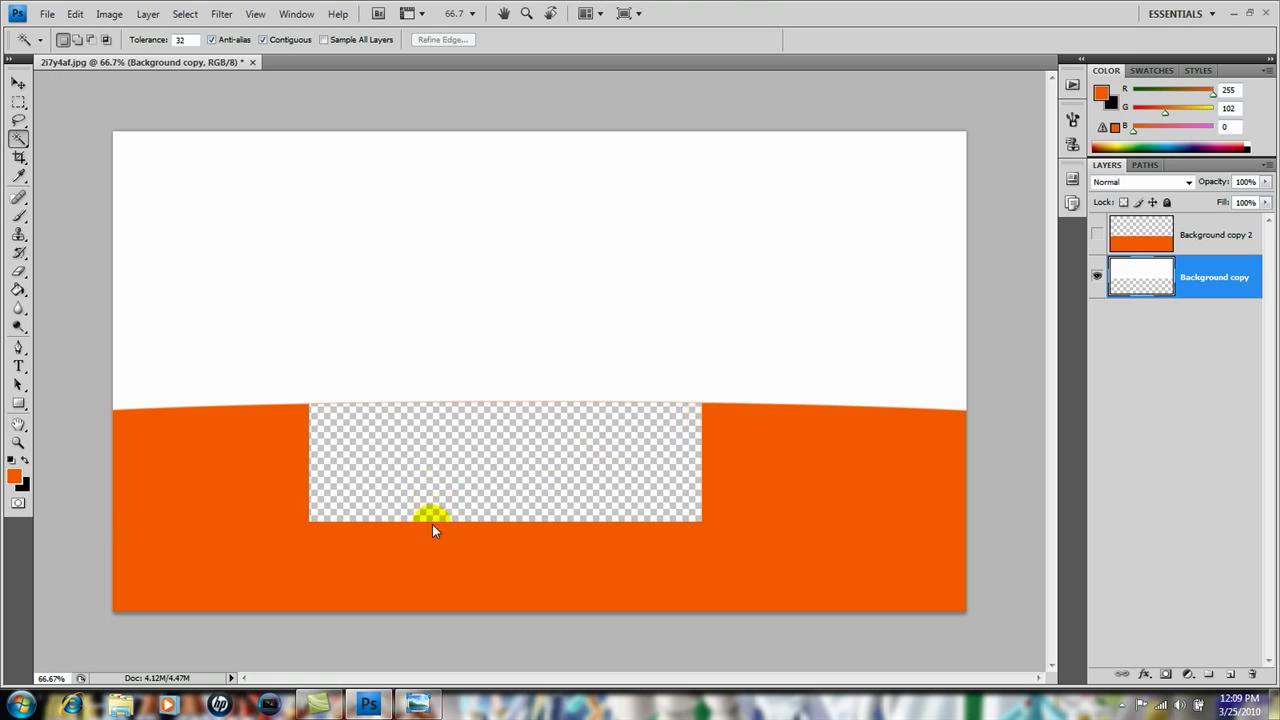
pyautogui.click(369, 522)
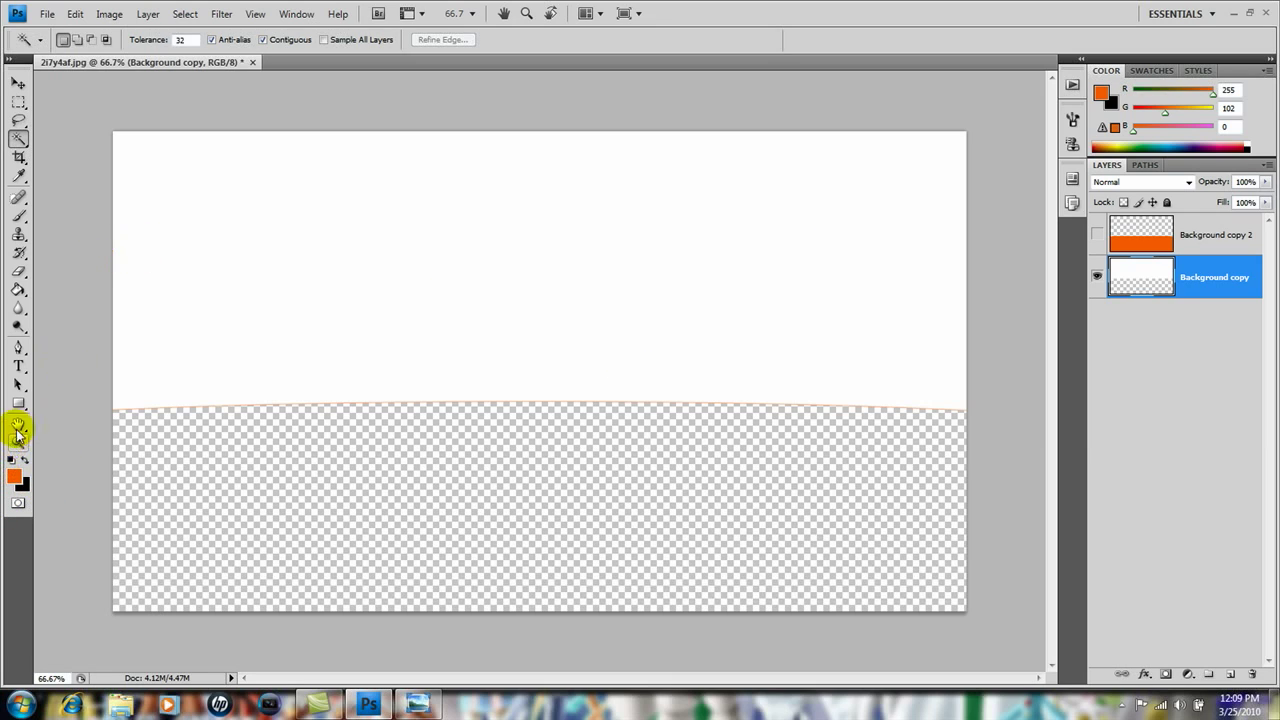
# - Paint-bucket the white upper area of Background copy solid black
pyautogui.click(18, 290)
pyautogui.rightClick(17, 292)
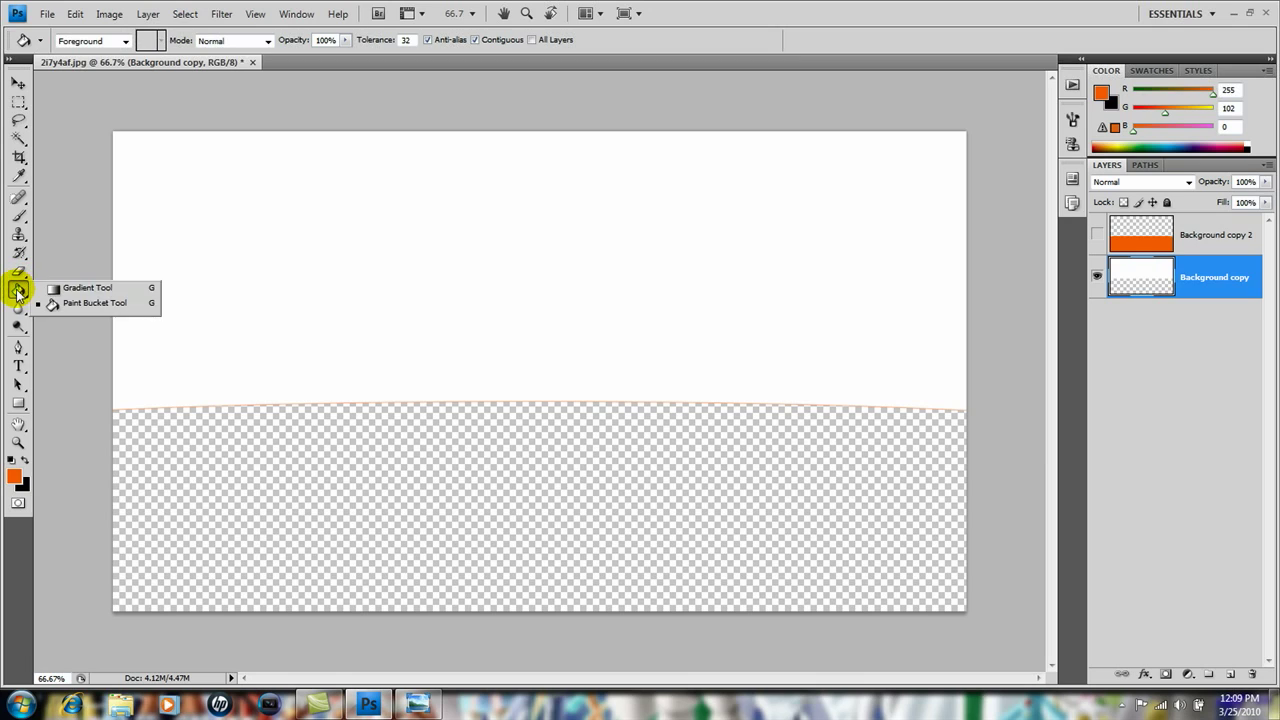
pyautogui.click(70, 302)
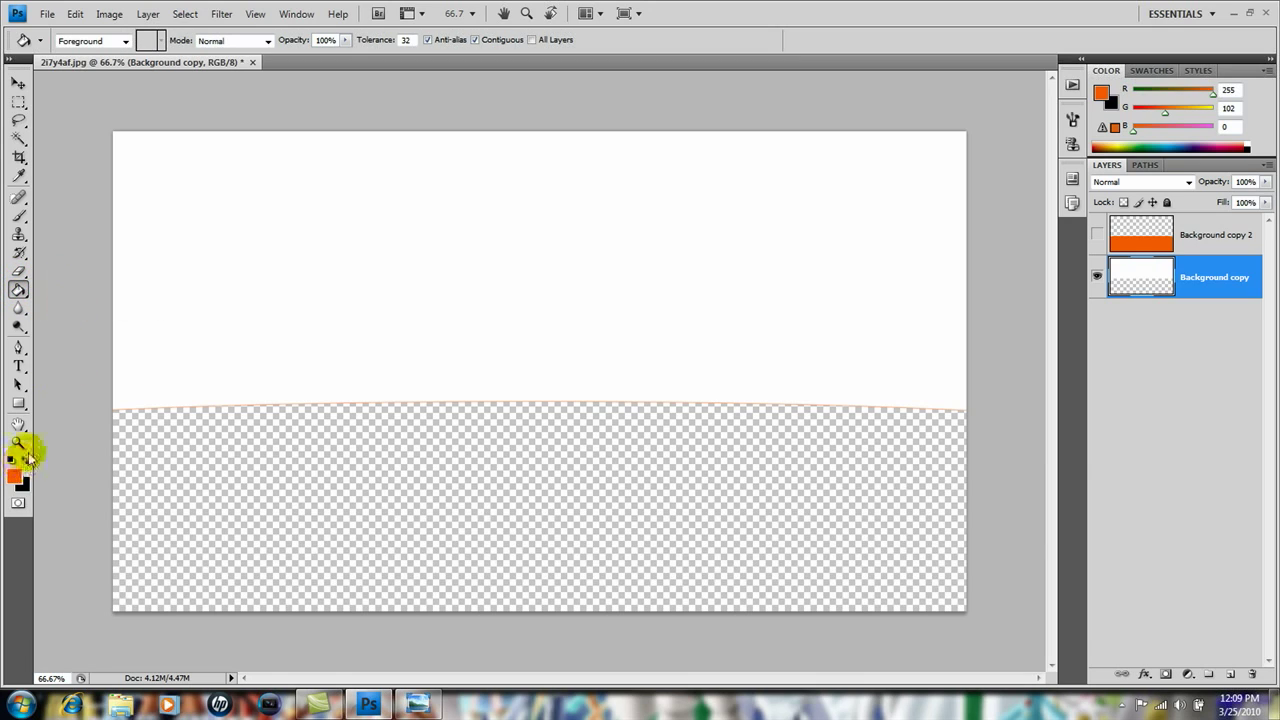
pyautogui.click(24, 458)
pyautogui.click(323, 280)
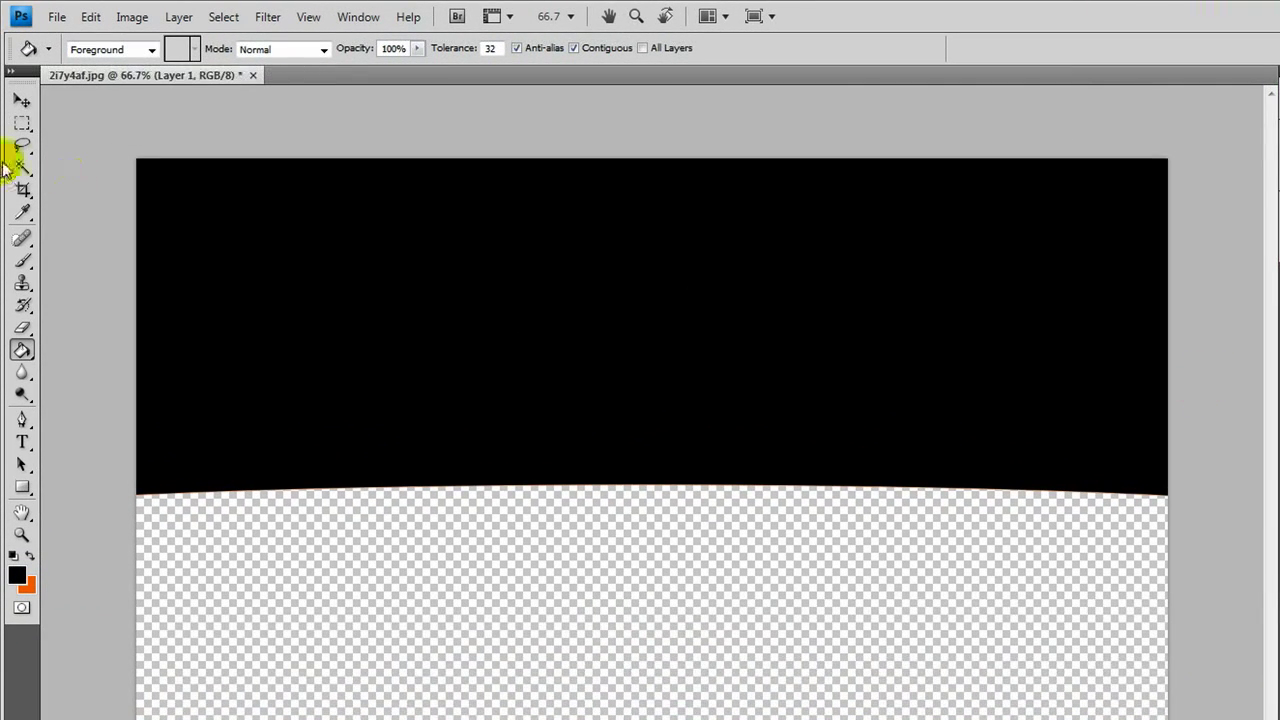
# - Paint a pure red (R255) splatter in the upper right with brush 456 at 618 px
pyautogui.click(24, 262)
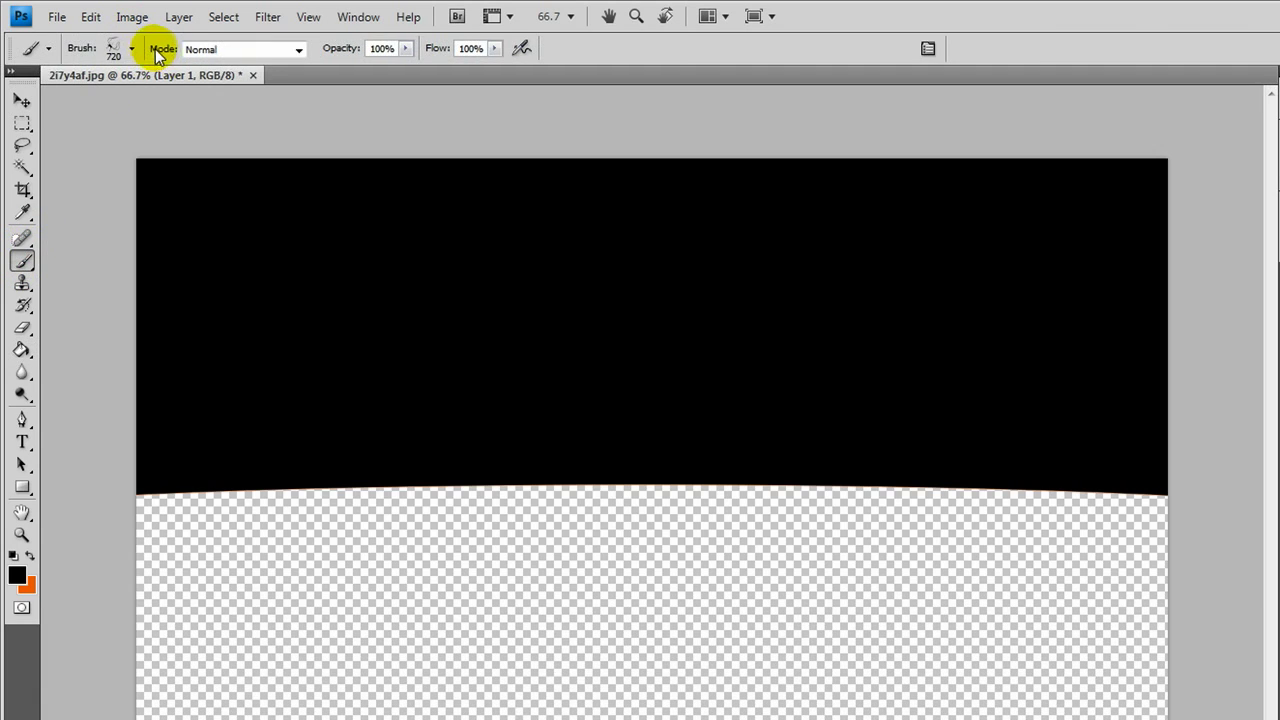
pyautogui.click(131, 48)
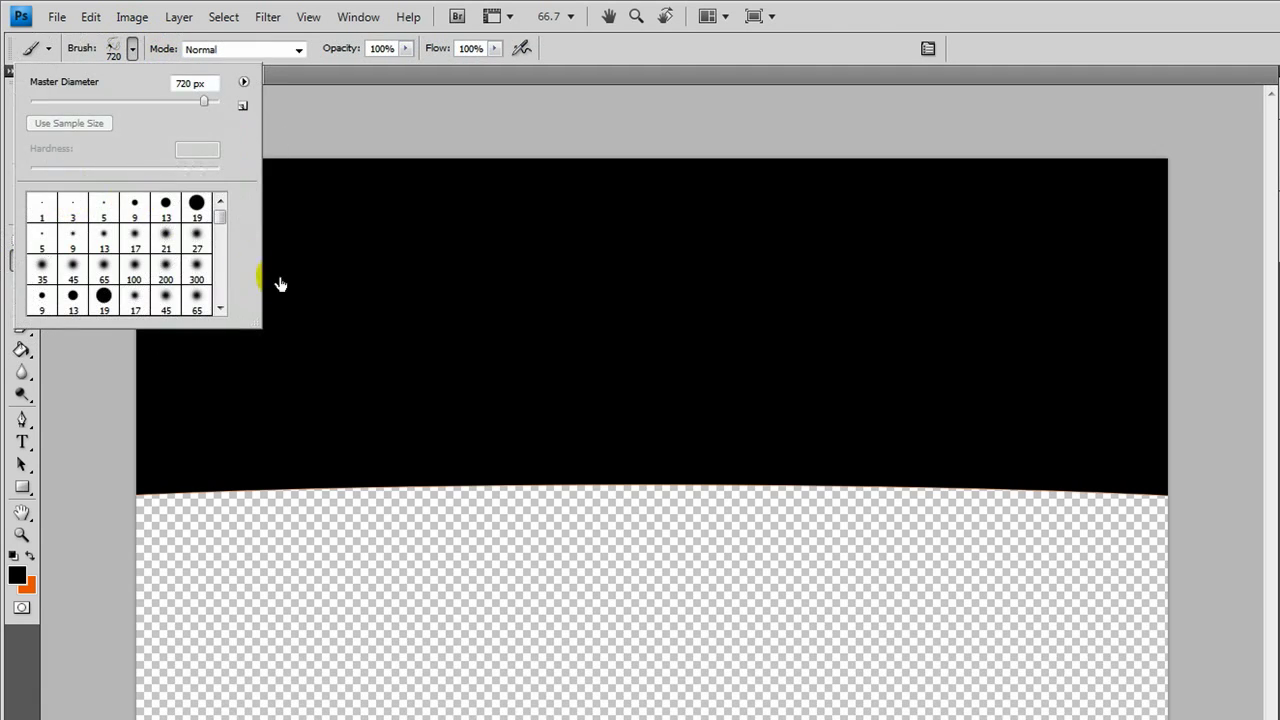
pyautogui.moveTo(223, 209); pyautogui.dragTo(218, 312)
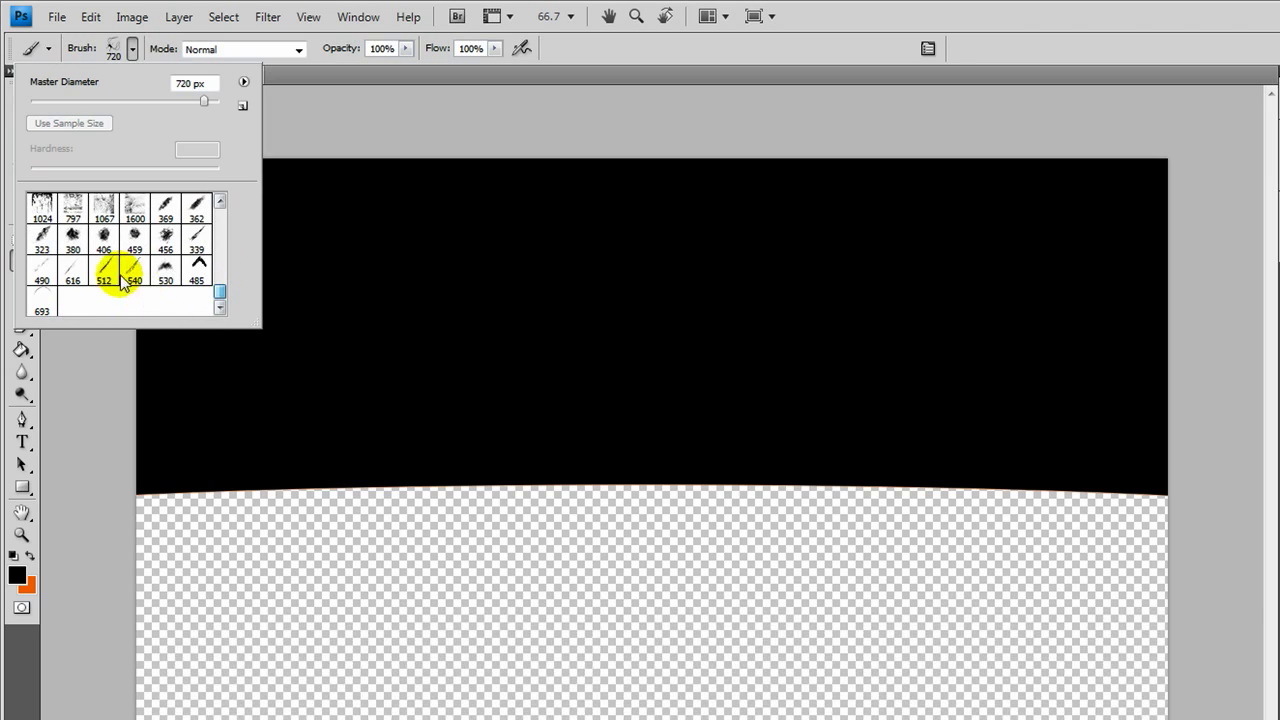
pyautogui.click(165, 240)
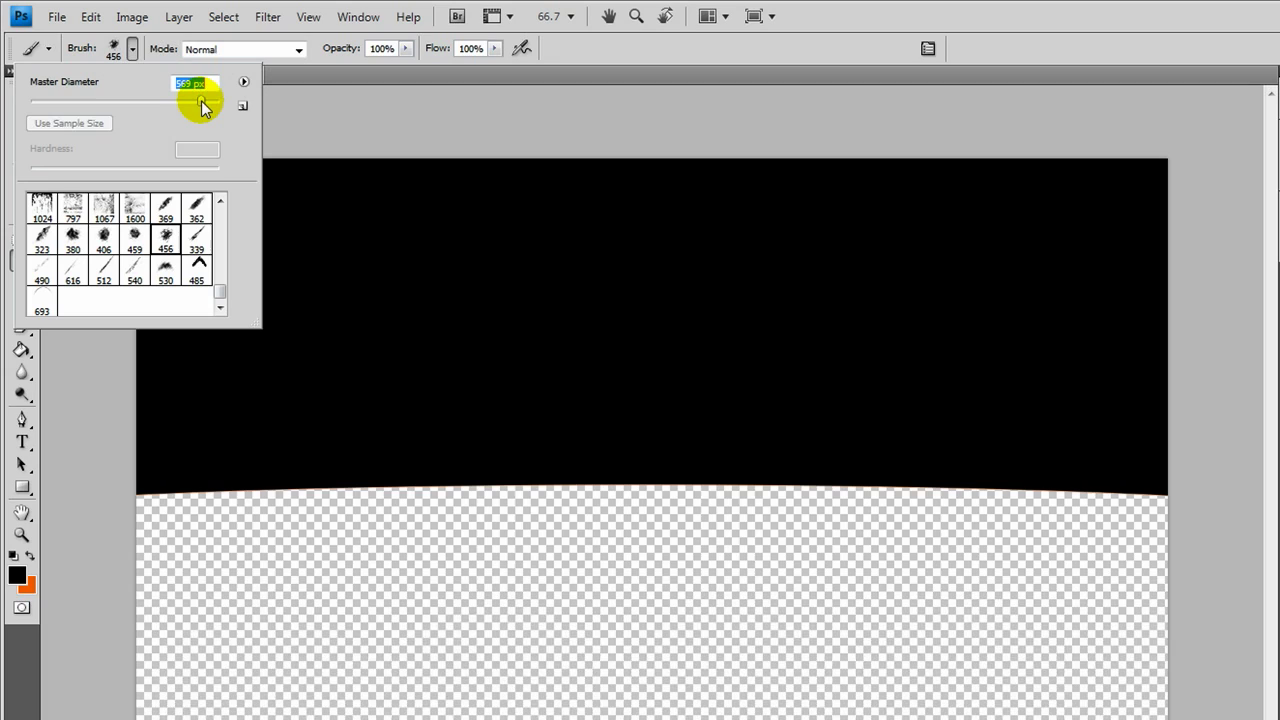
pyautogui.moveTo(203, 105); pyautogui.dragTo(204, 106)
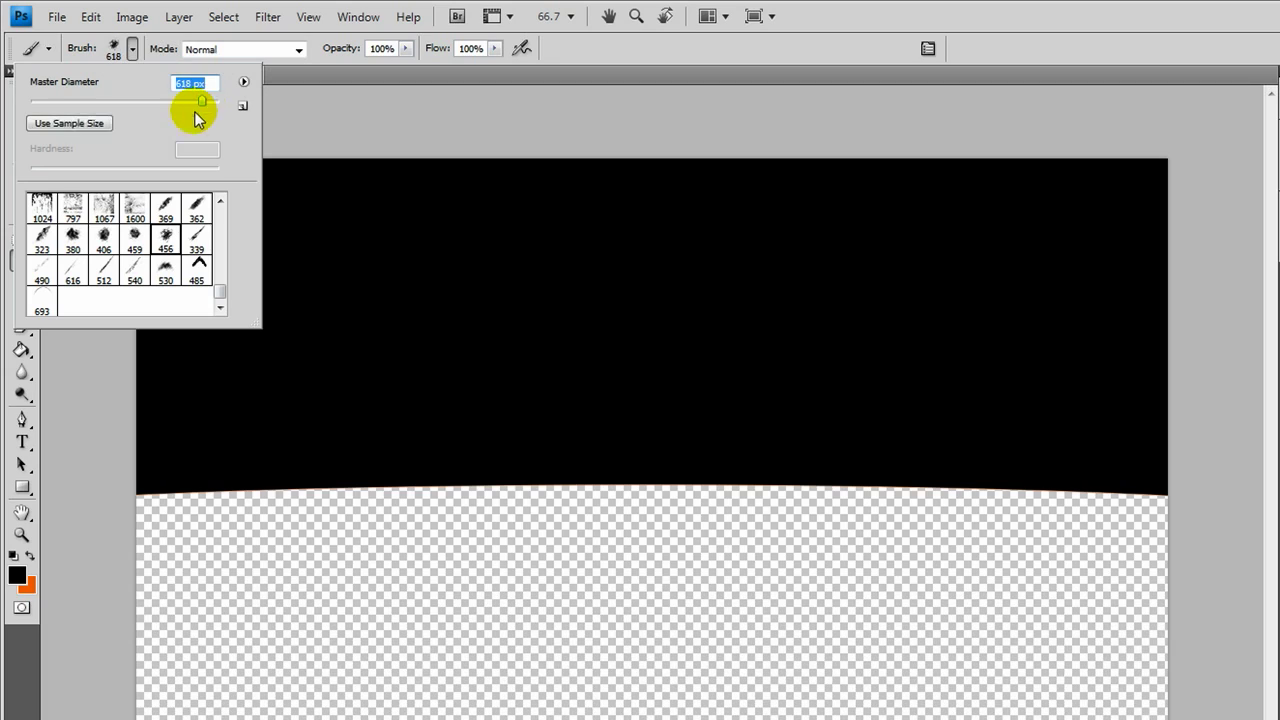
pyautogui.click(18, 574)
pyautogui.write('255')
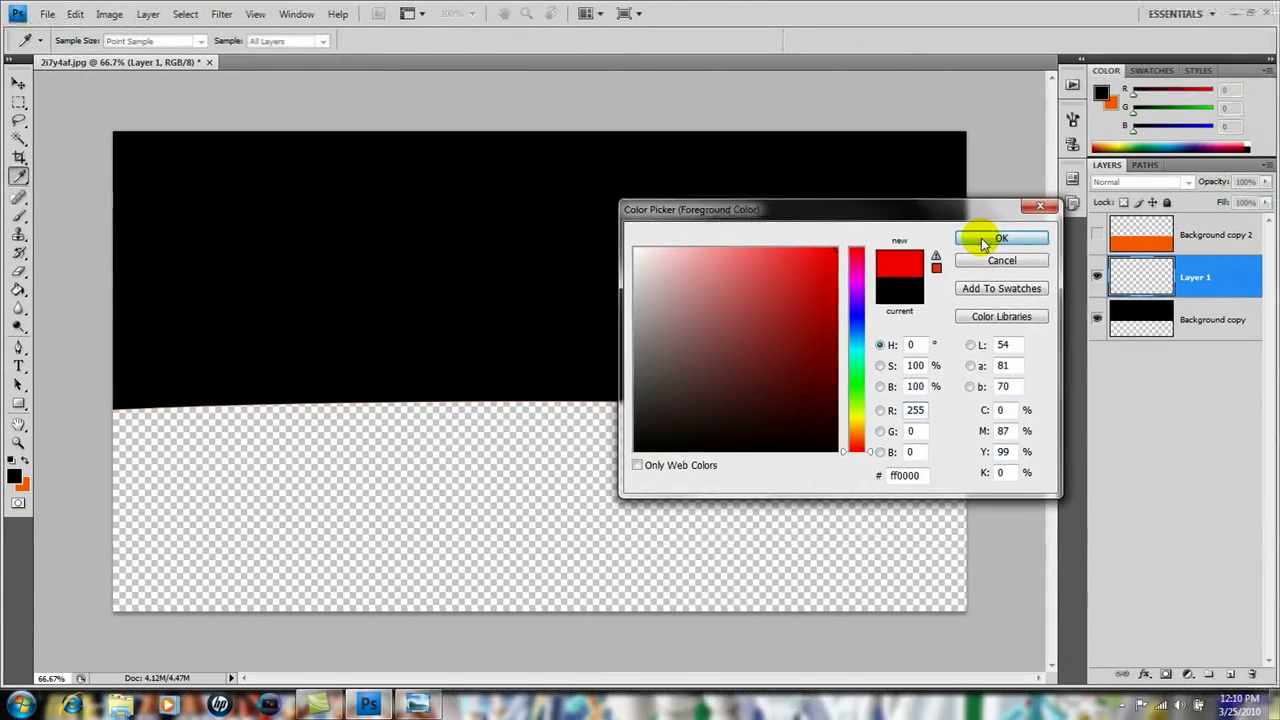
pyautogui.click(1067, 261)
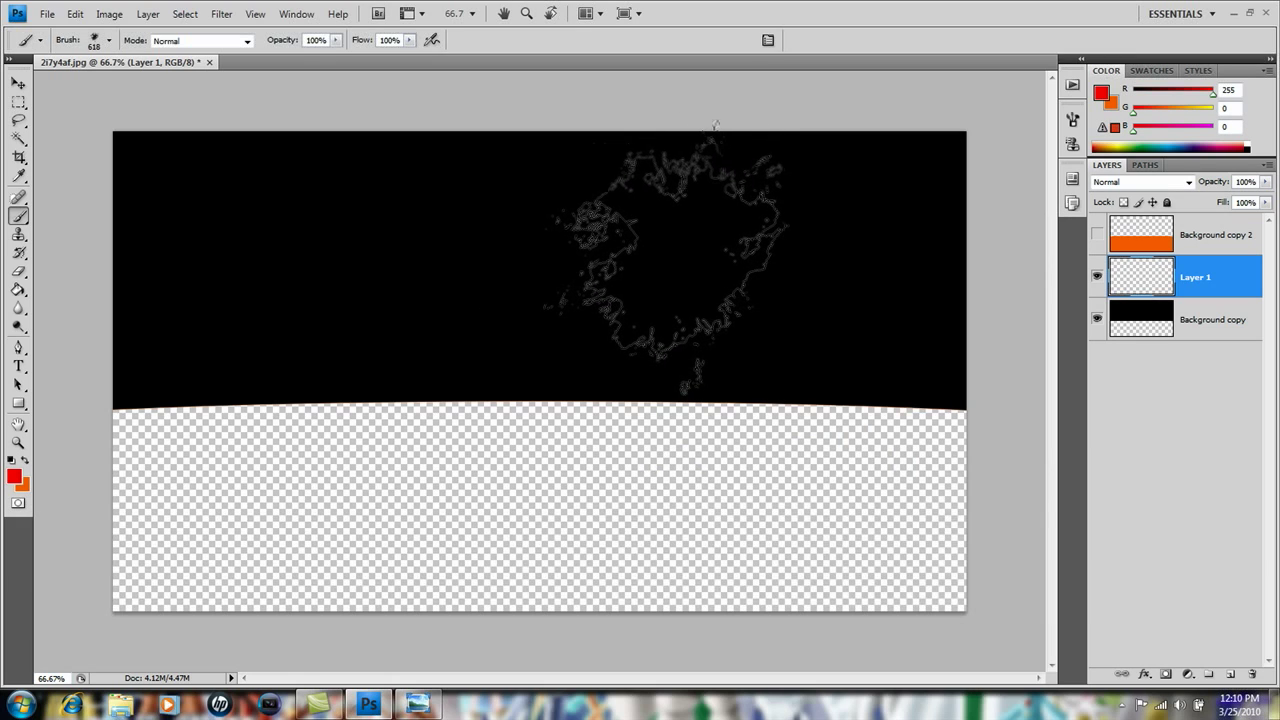
pyautogui.click(668, 265)
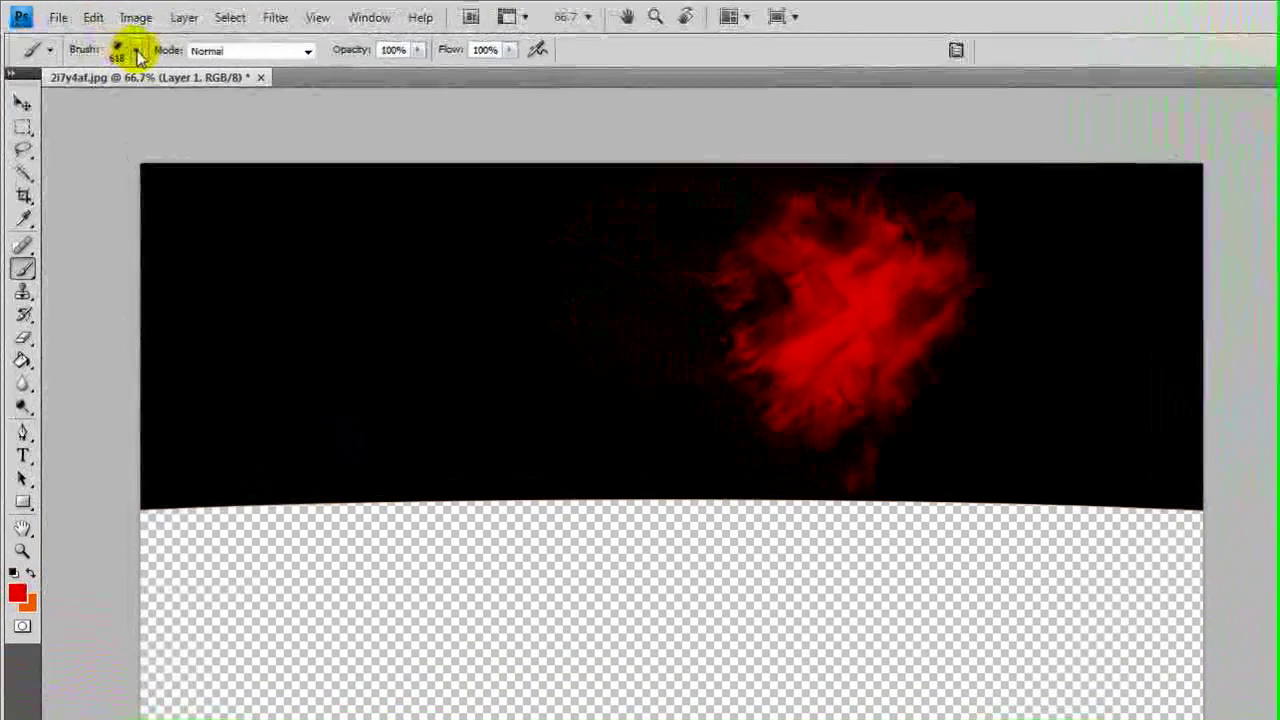
# - Resize the splatter brush to 569 px and switch to brush 459
pyautogui.click(137, 52)
pyautogui.click(171, 247)
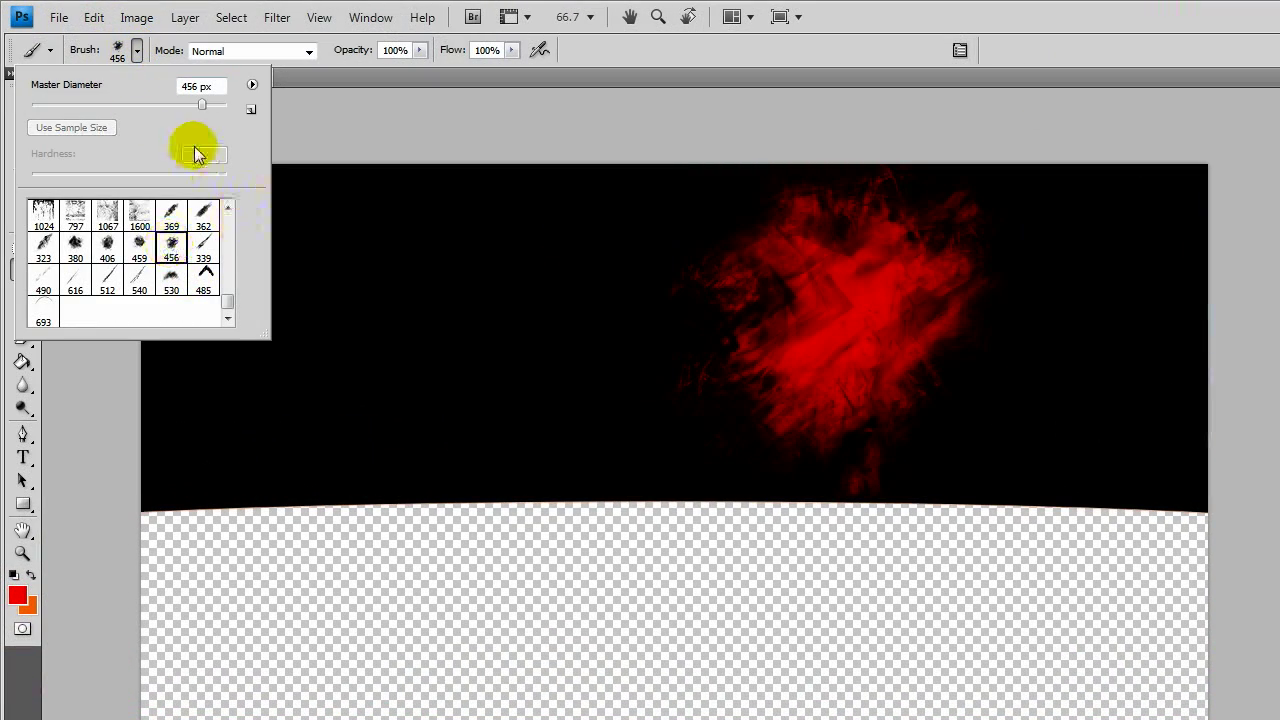
pyautogui.moveTo(210, 110); pyautogui.dragTo(210, 106)
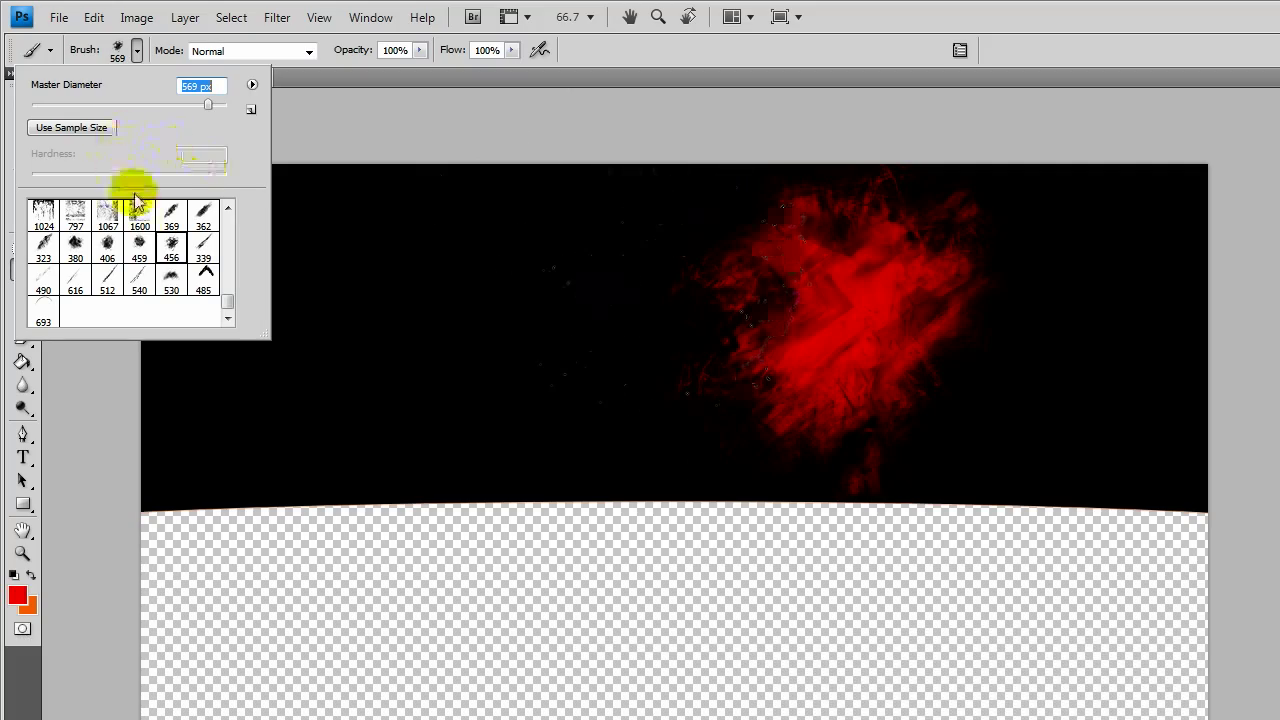
pyautogui.click(139, 242)
pyautogui.click(208, 106)
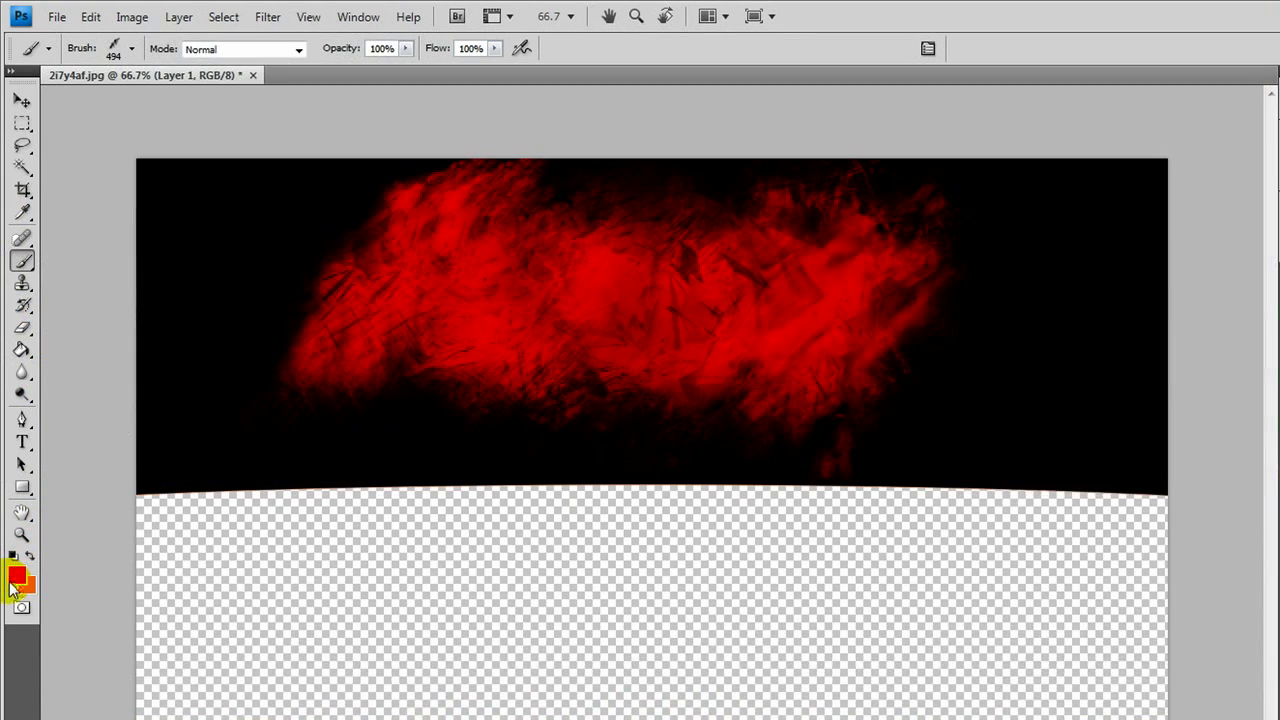
# - Paint a mid-grey splatter over the red area with brush 459 at 569 px
pyautogui.click(14, 578)
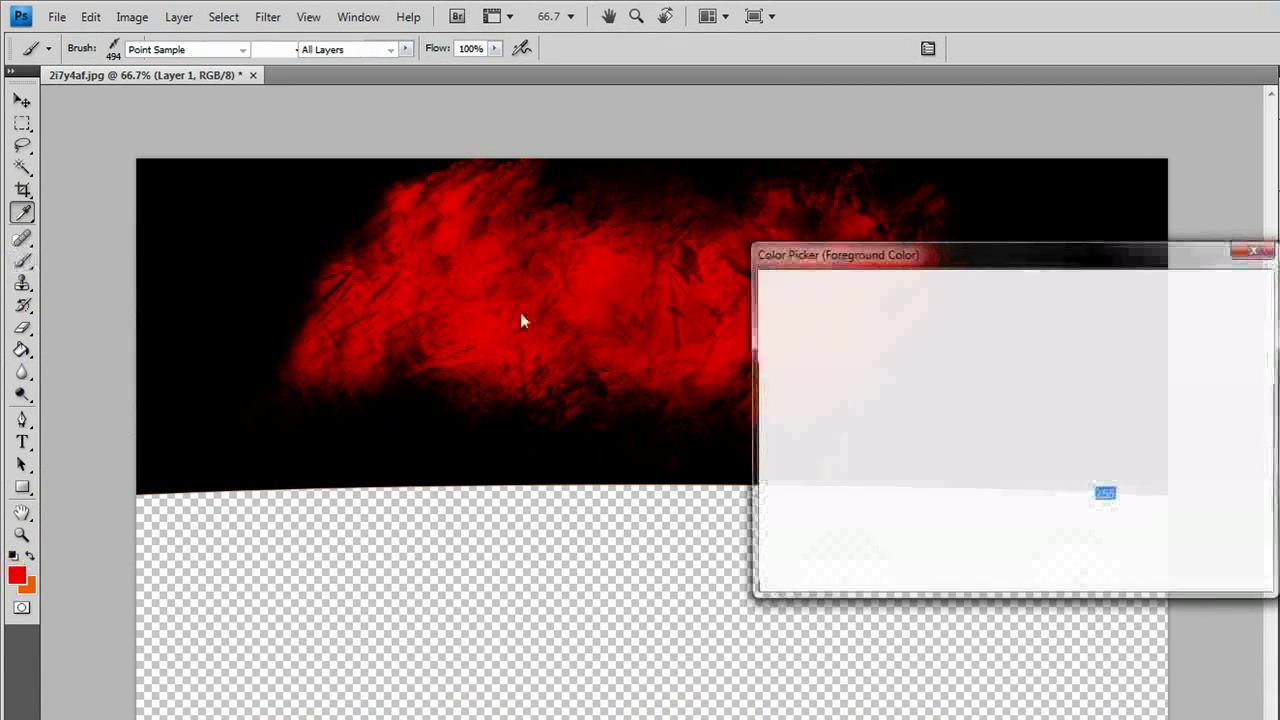
pyautogui.moveTo(820, 374); pyautogui.dragTo(757, 422)
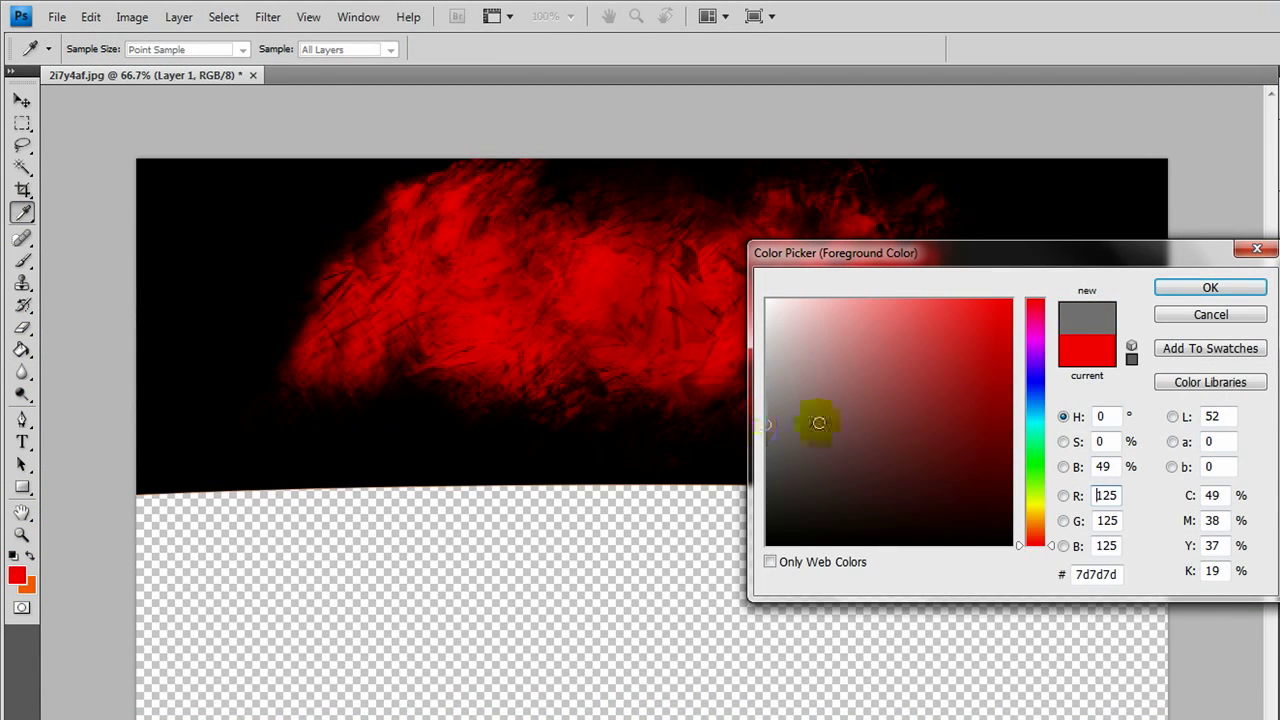
pyautogui.click(1174, 286)
pyautogui.press('b')
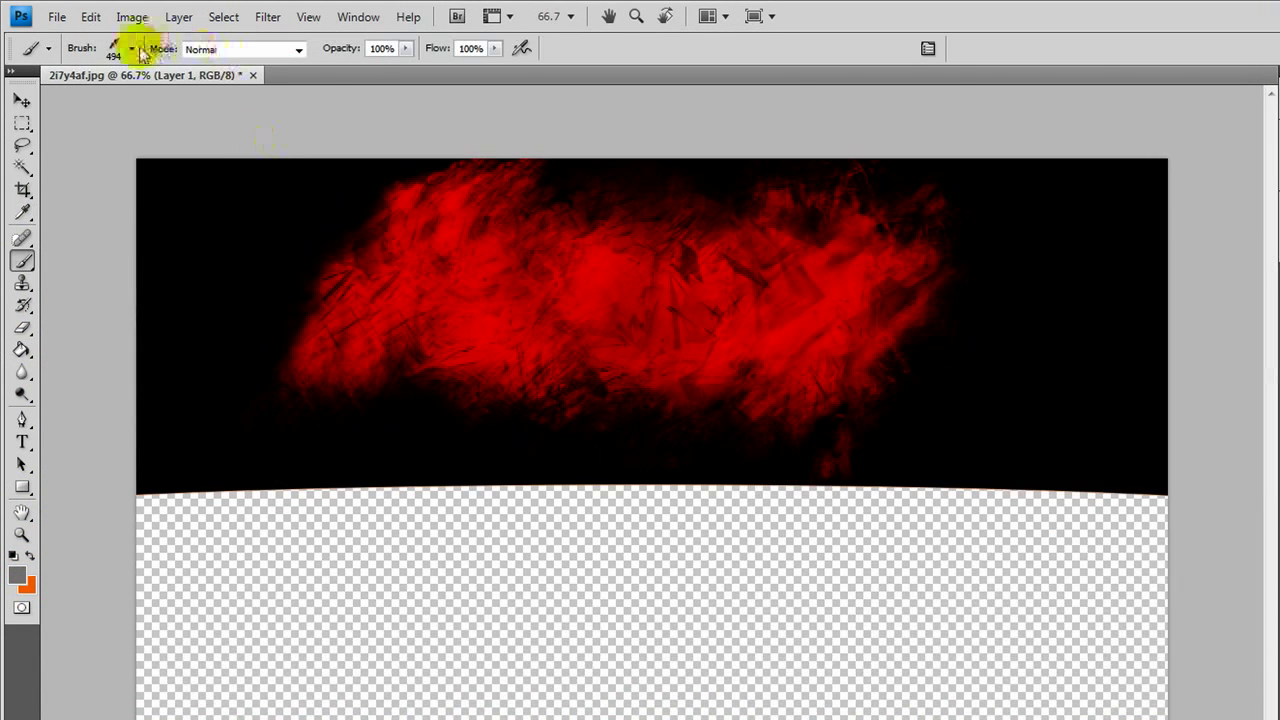
pyautogui.click(131, 49)
pyautogui.click(135, 236)
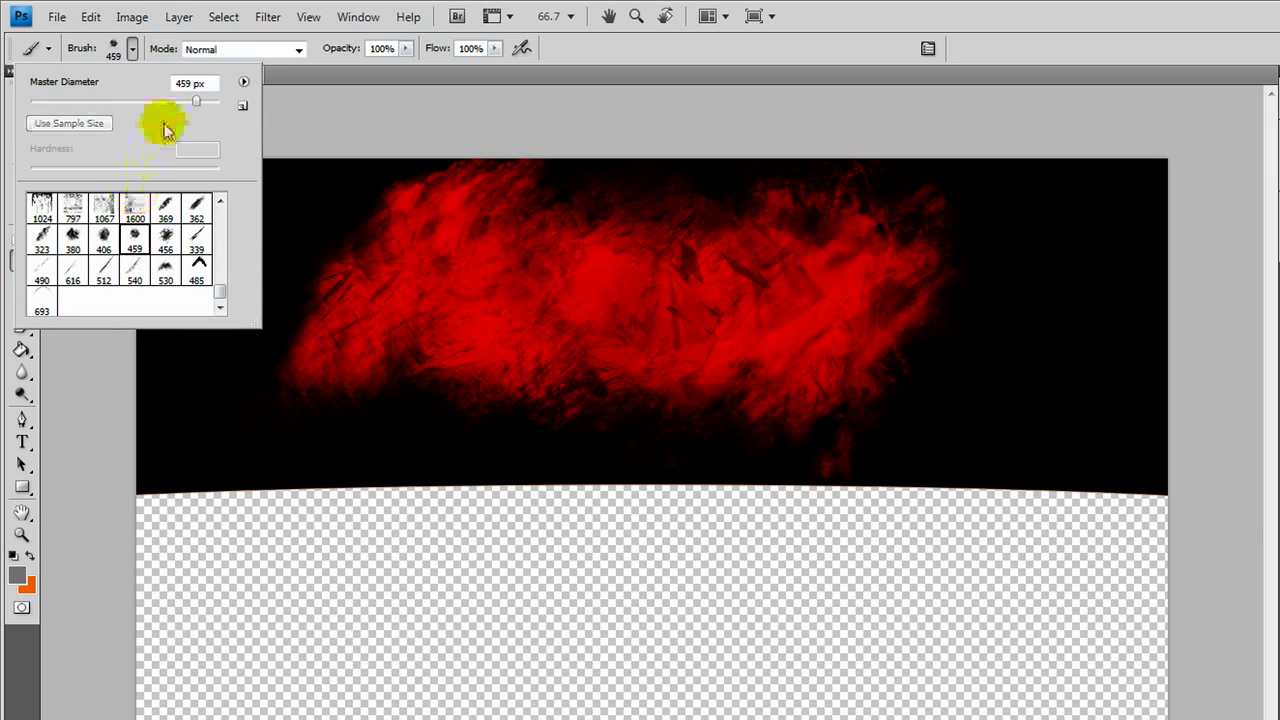
pyautogui.moveTo(203, 108); pyautogui.dragTo(202, 104)
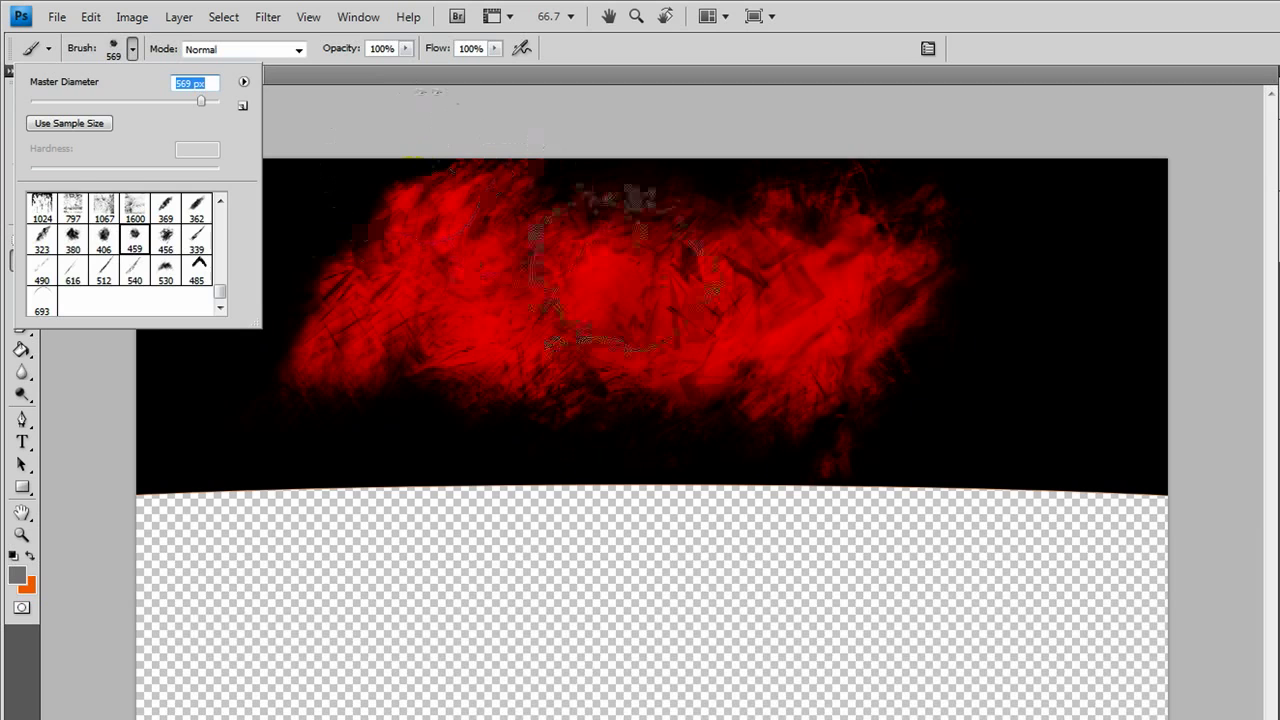
pyautogui.click(785, 308)
pyautogui.click(785, 308)
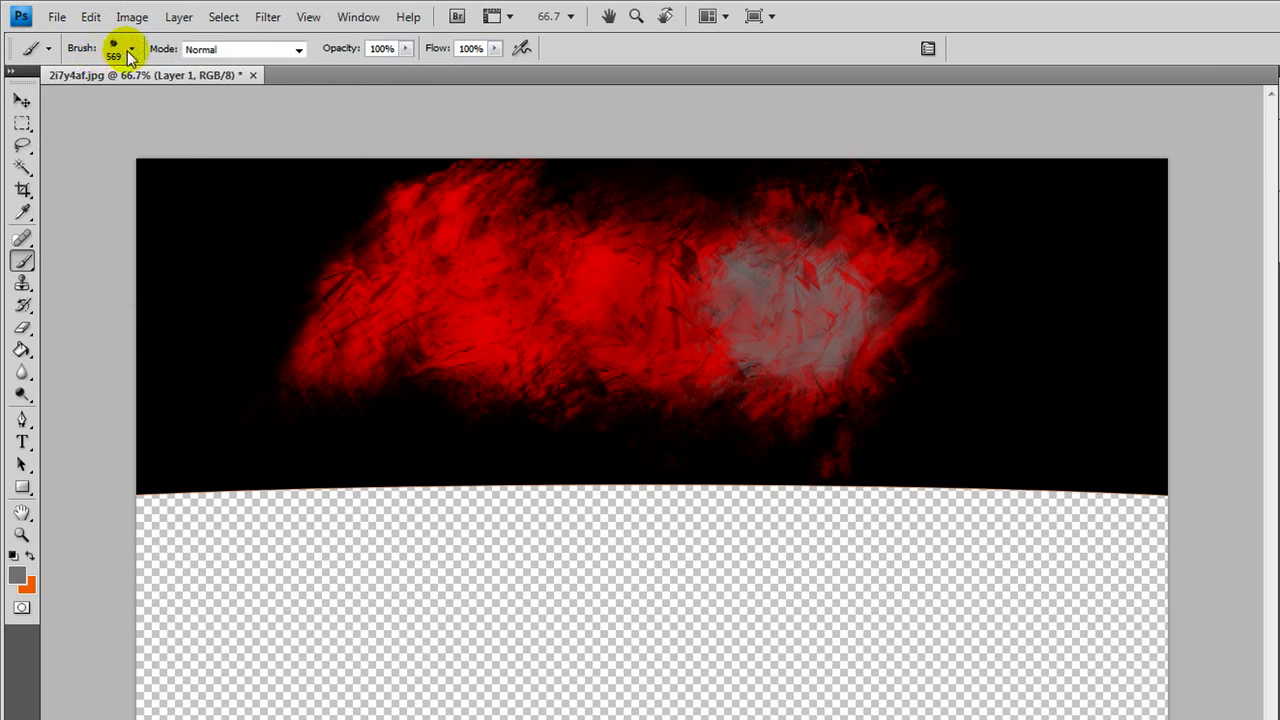
# - Paint white strokes over the splatter's right side with brush 456 at about 618 px
pyautogui.click(131, 48)
pyautogui.click(75, 238)
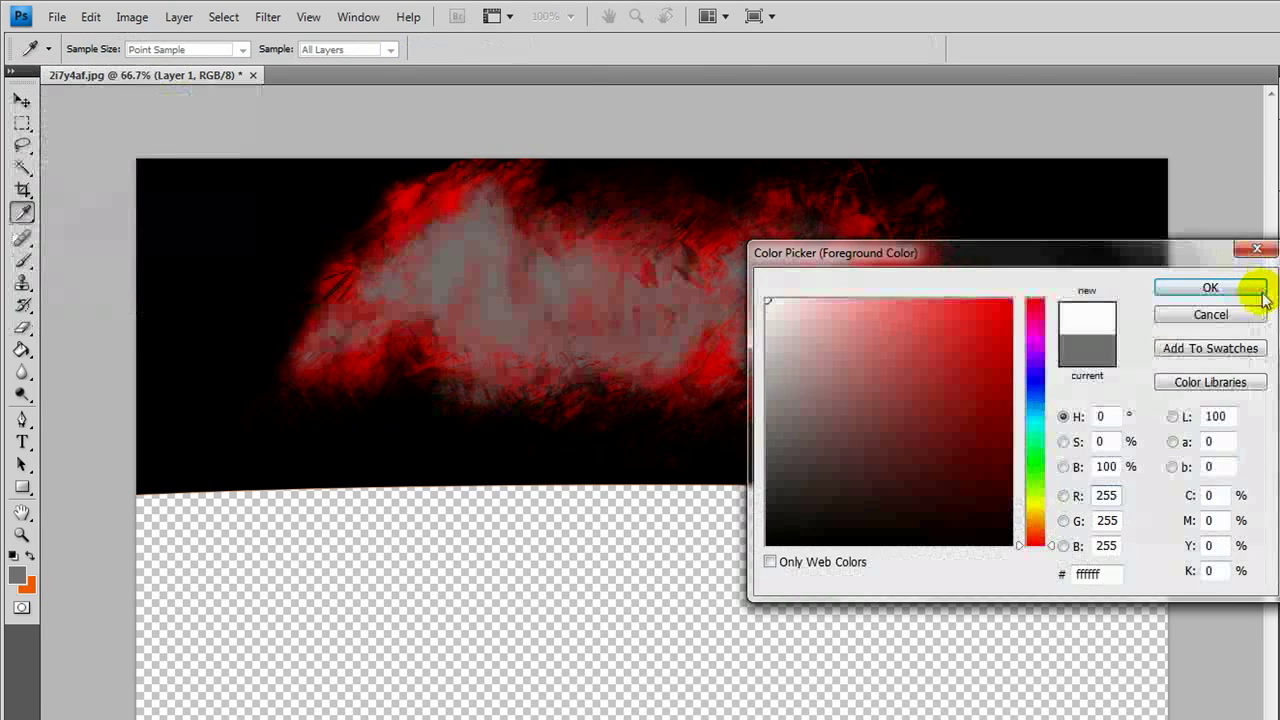
pyautogui.click(1262, 290)
pyautogui.press('b')
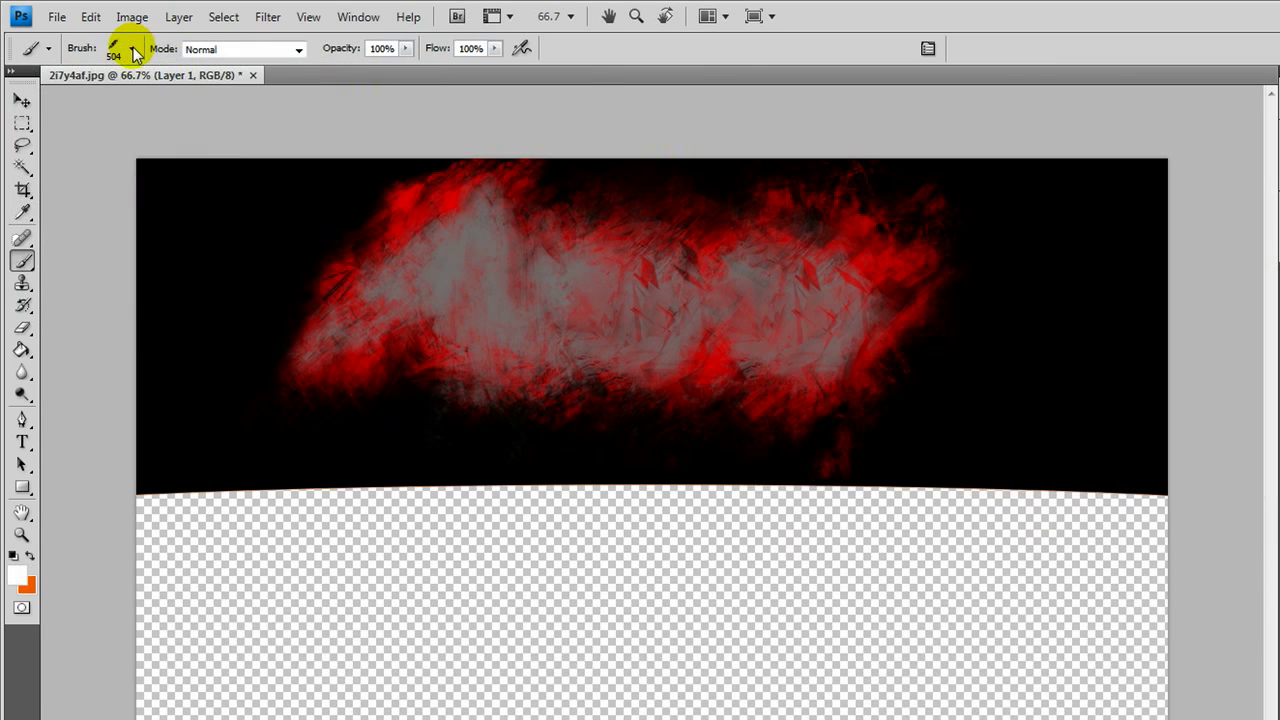
pyautogui.click(131, 48)
pyautogui.click(160, 236)
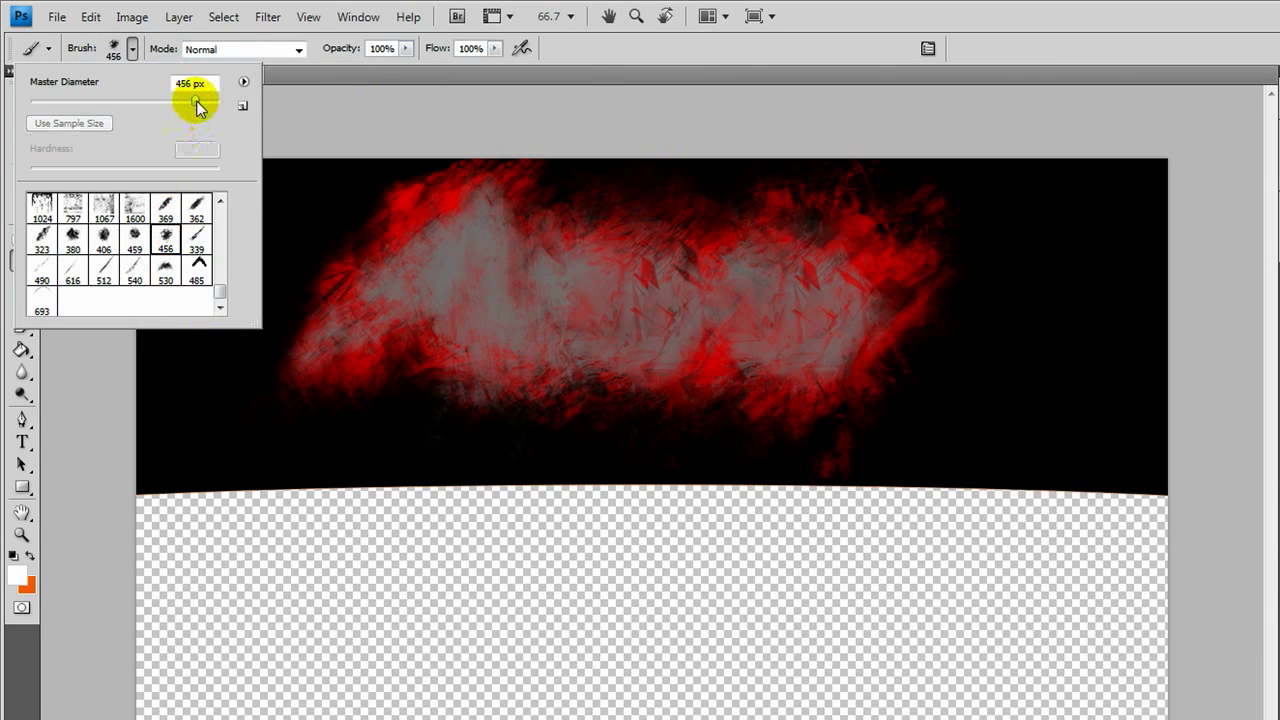
pyautogui.moveTo(204, 106); pyautogui.dragTo(204, 106)
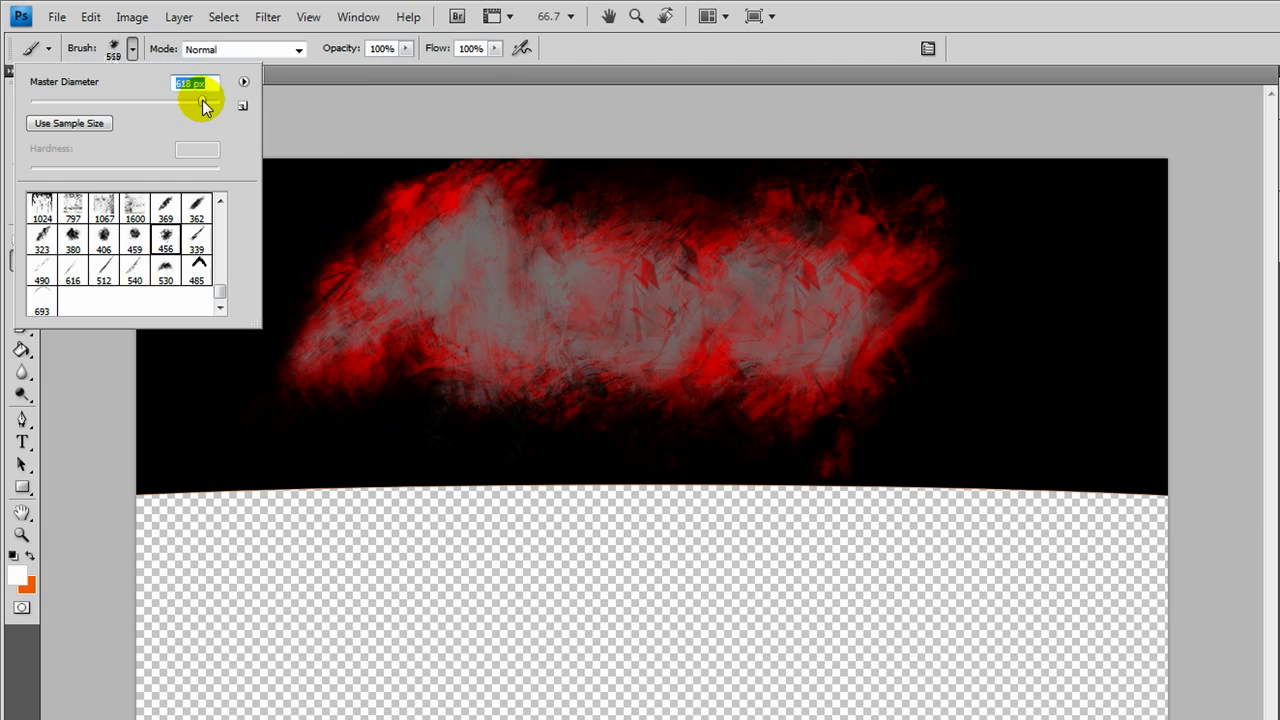
pyautogui.press(']')
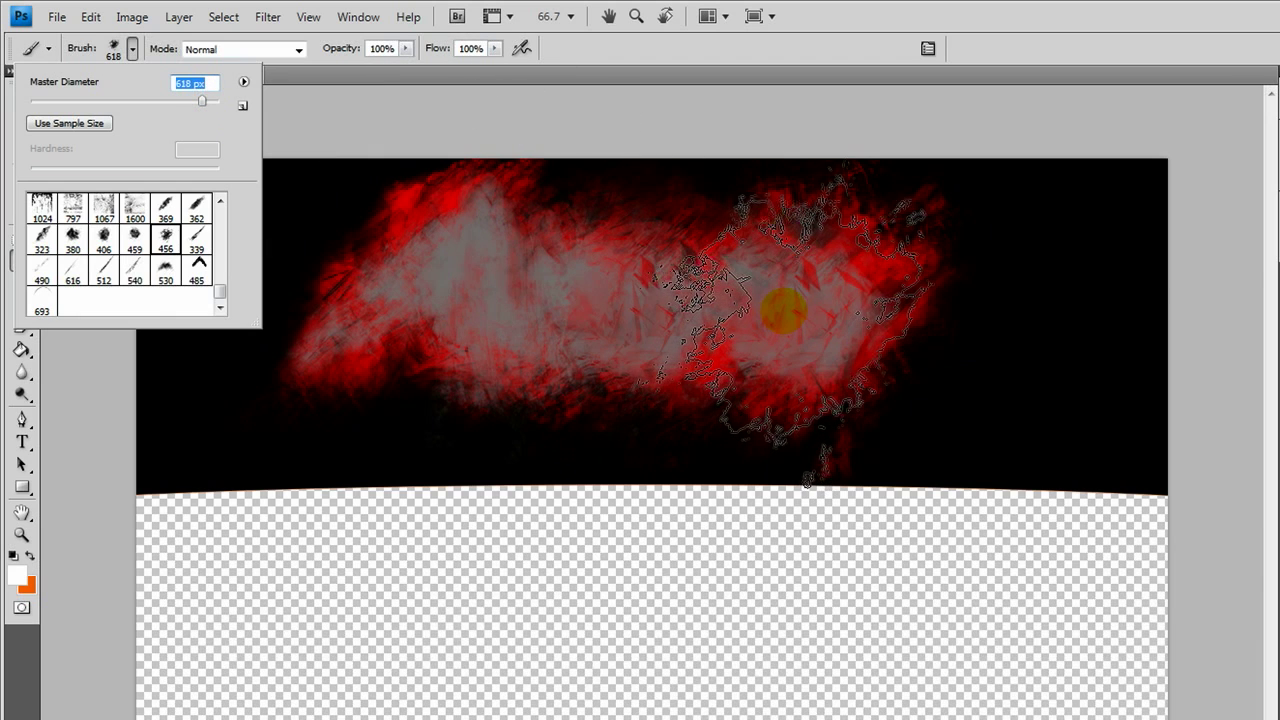
pyautogui.click(787, 310)
pyautogui.click(787, 310)
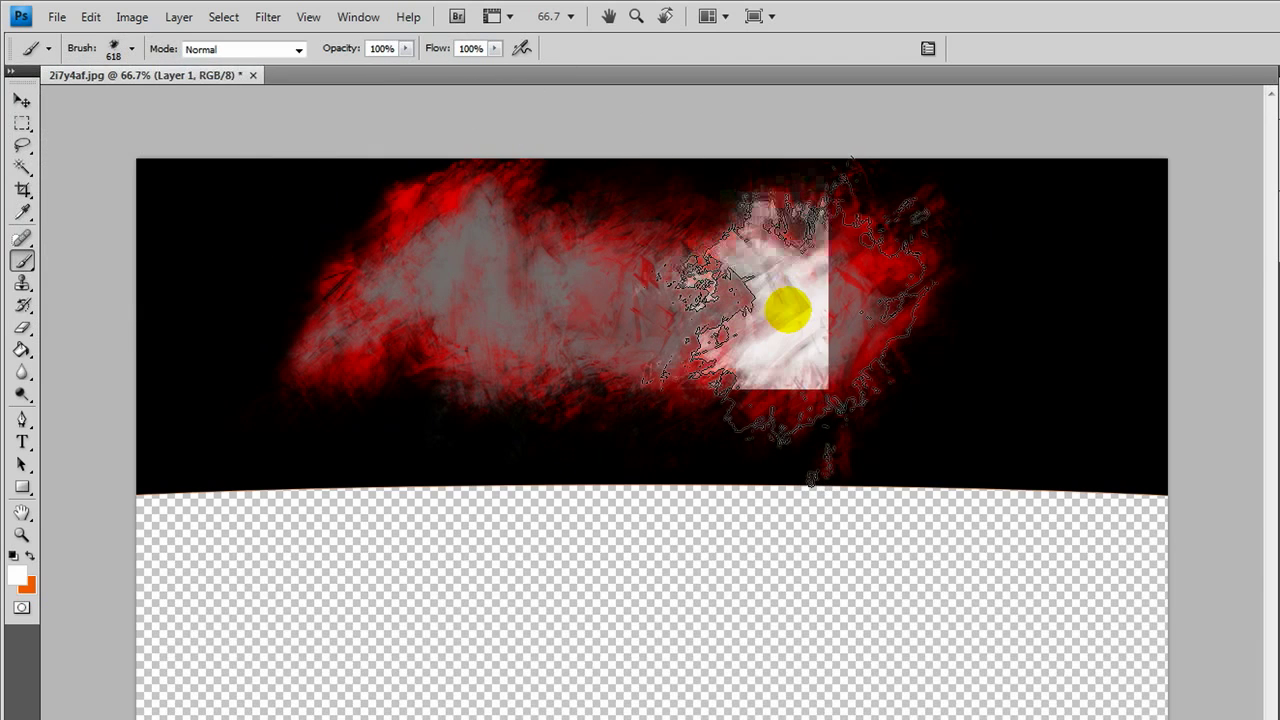
pyautogui.moveTo(787, 310); pyautogui.dragTo(571, 271)
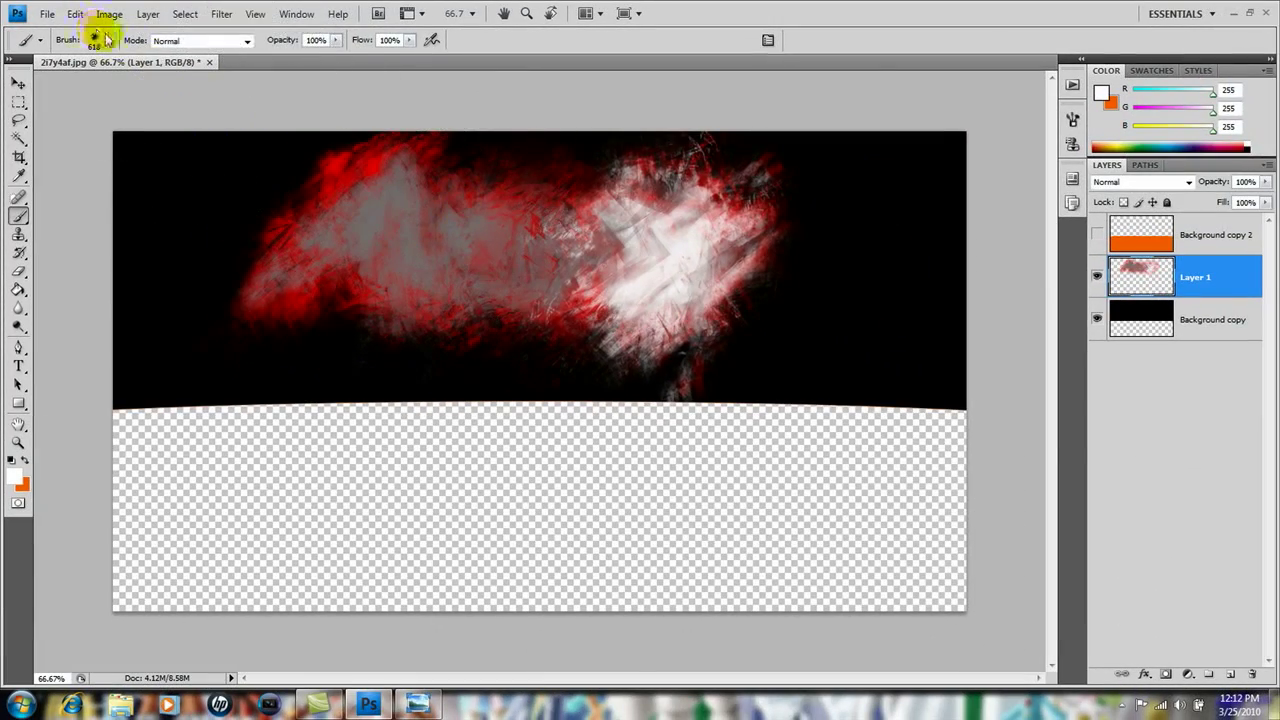
# - Paint white over the splatter's centre and left with brush 459 at 666 px
pyautogui.click(108, 40)
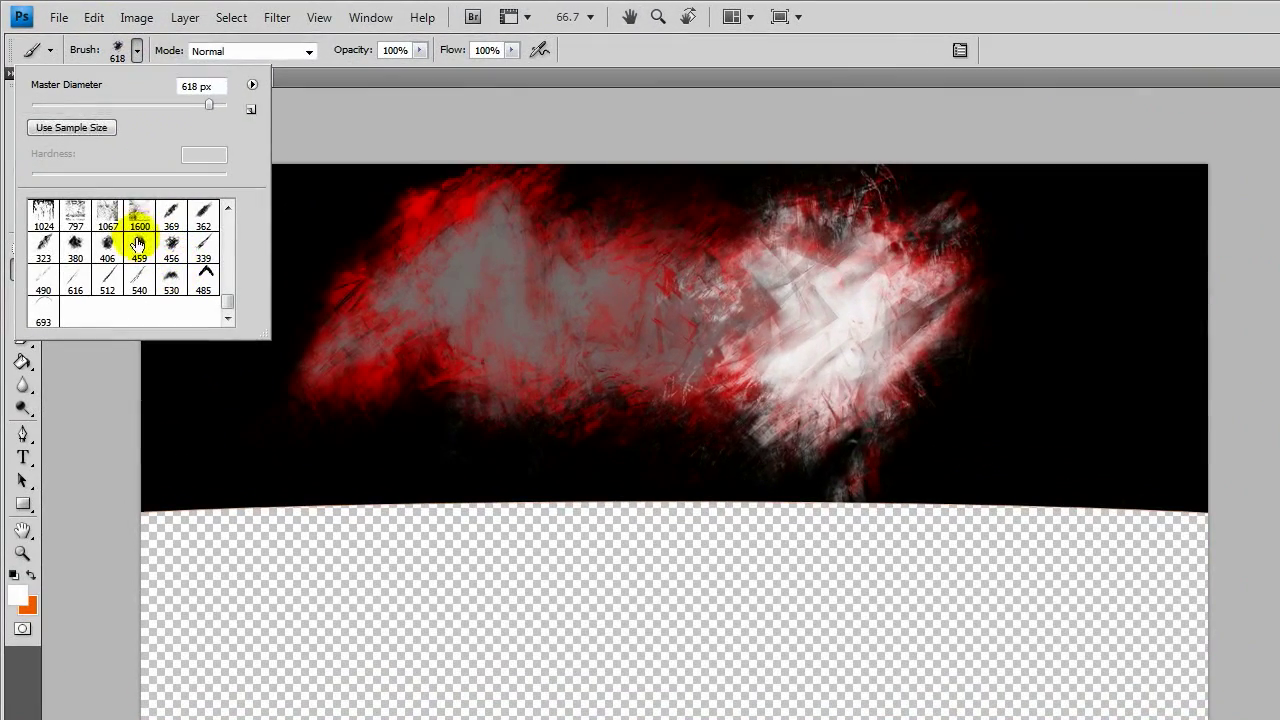
pyautogui.click(115, 206)
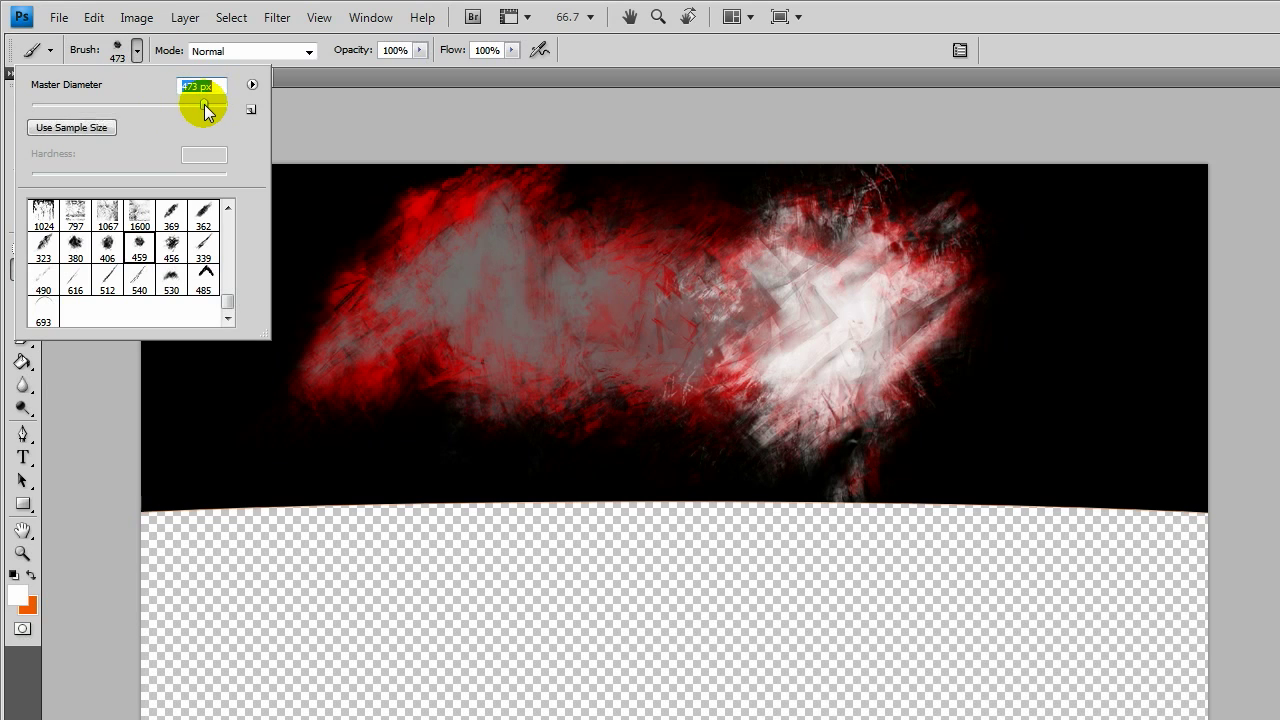
pyautogui.moveTo(211, 111); pyautogui.dragTo(210, 105)
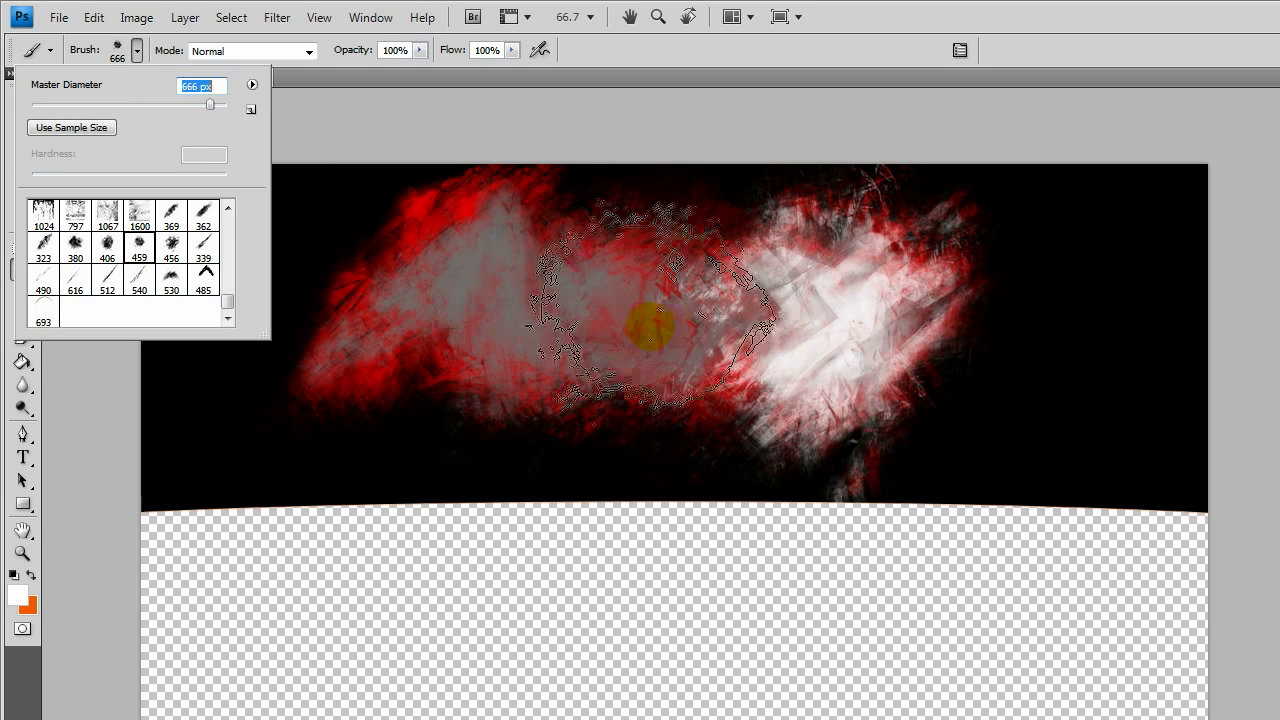
pyautogui.click(663, 335)
pyautogui.moveTo(663, 335)
pyautogui.mouseDown()
pyautogui.moveTo(412, 343)
pyautogui.moveTo(857, 566)
pyautogui.mouseUp()
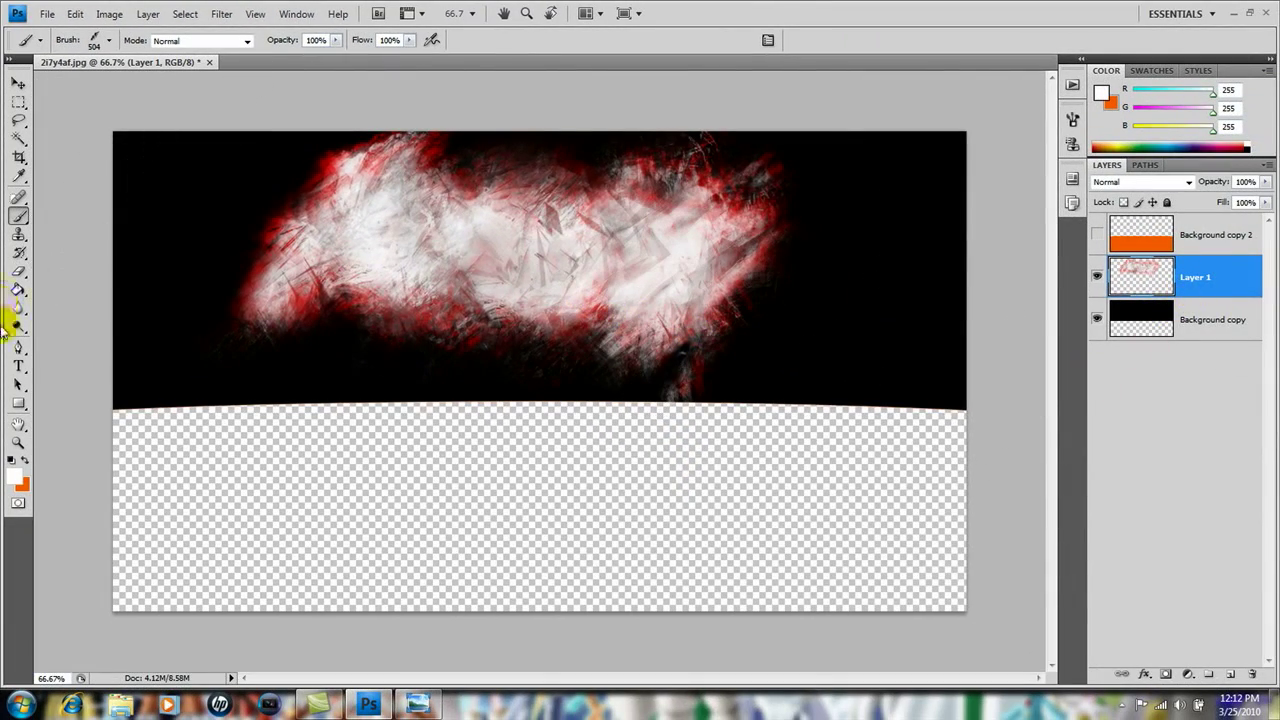
# - Type 'T kid' in black Officer X 170 pt across the splatter
pyautogui.click(18, 365)
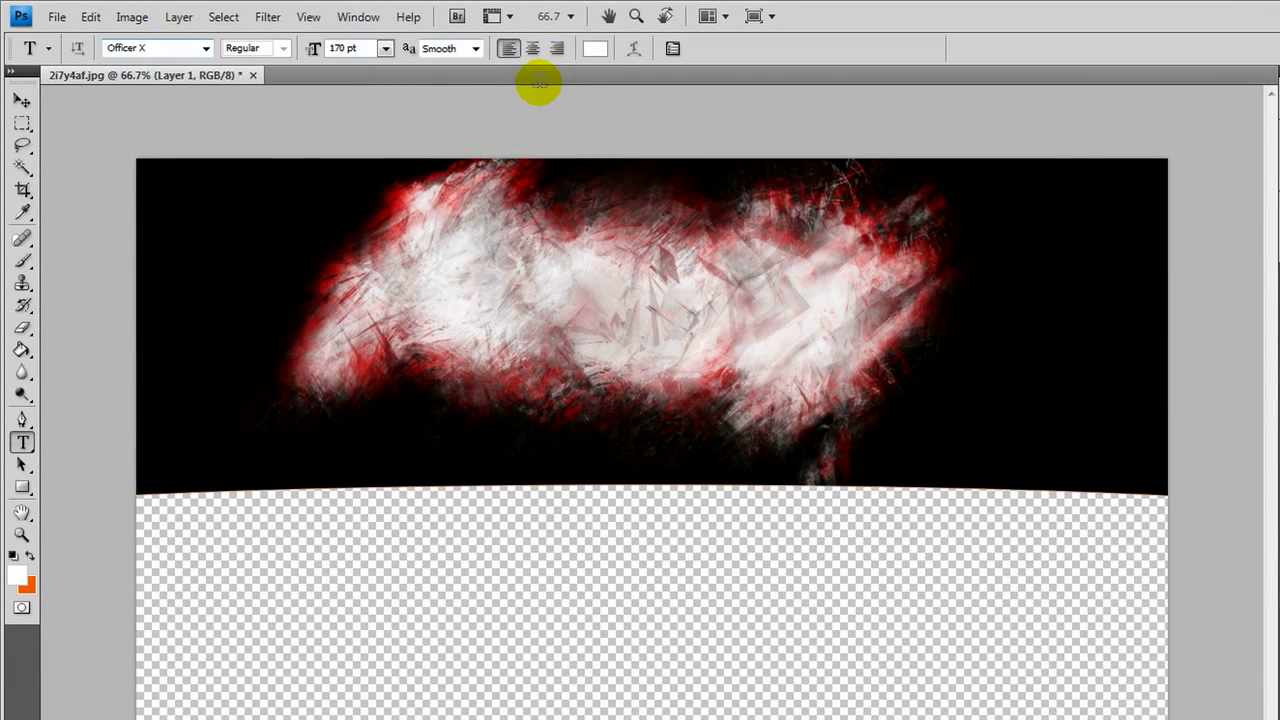
pyautogui.click(595, 48)
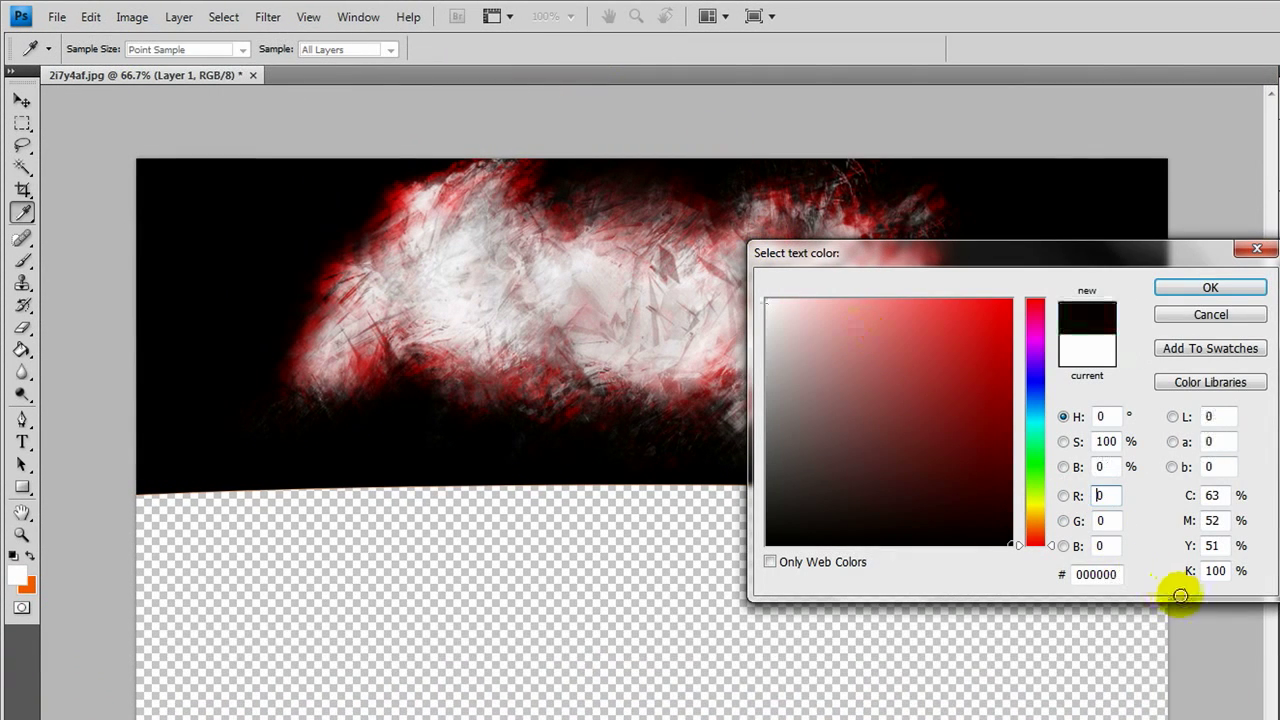
pyautogui.click(1208, 287)
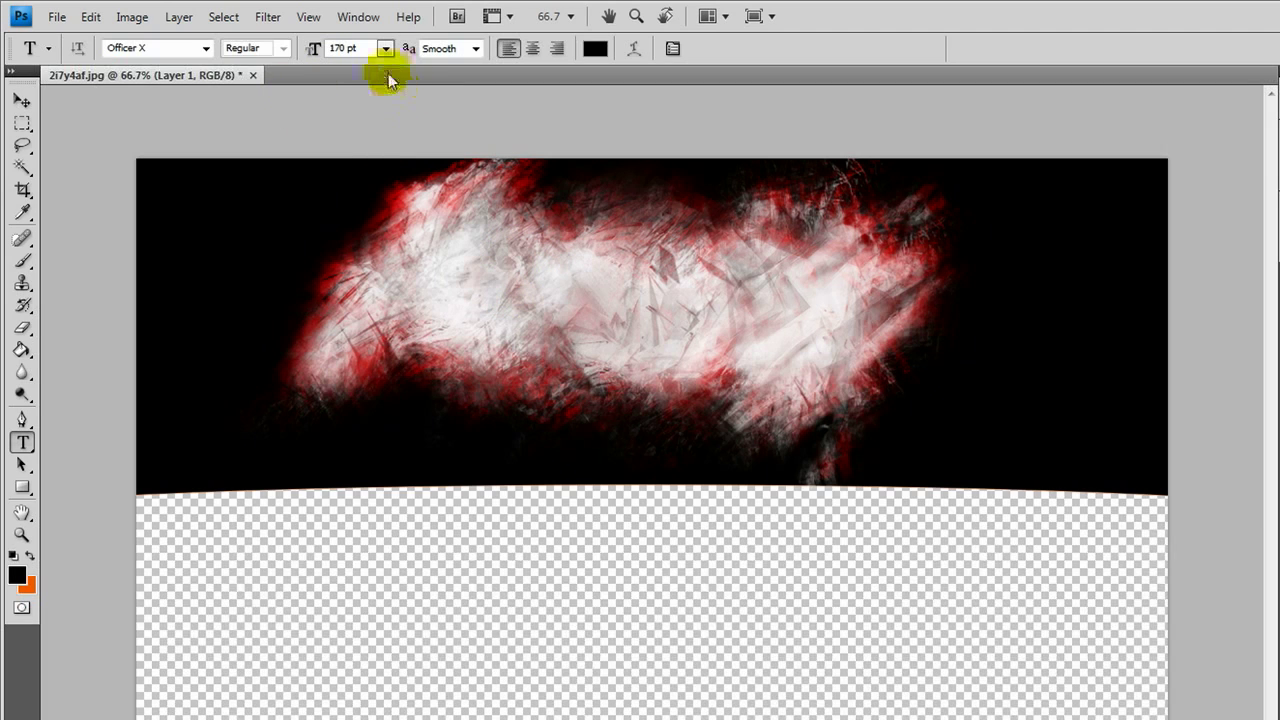
pyautogui.click(336, 49)
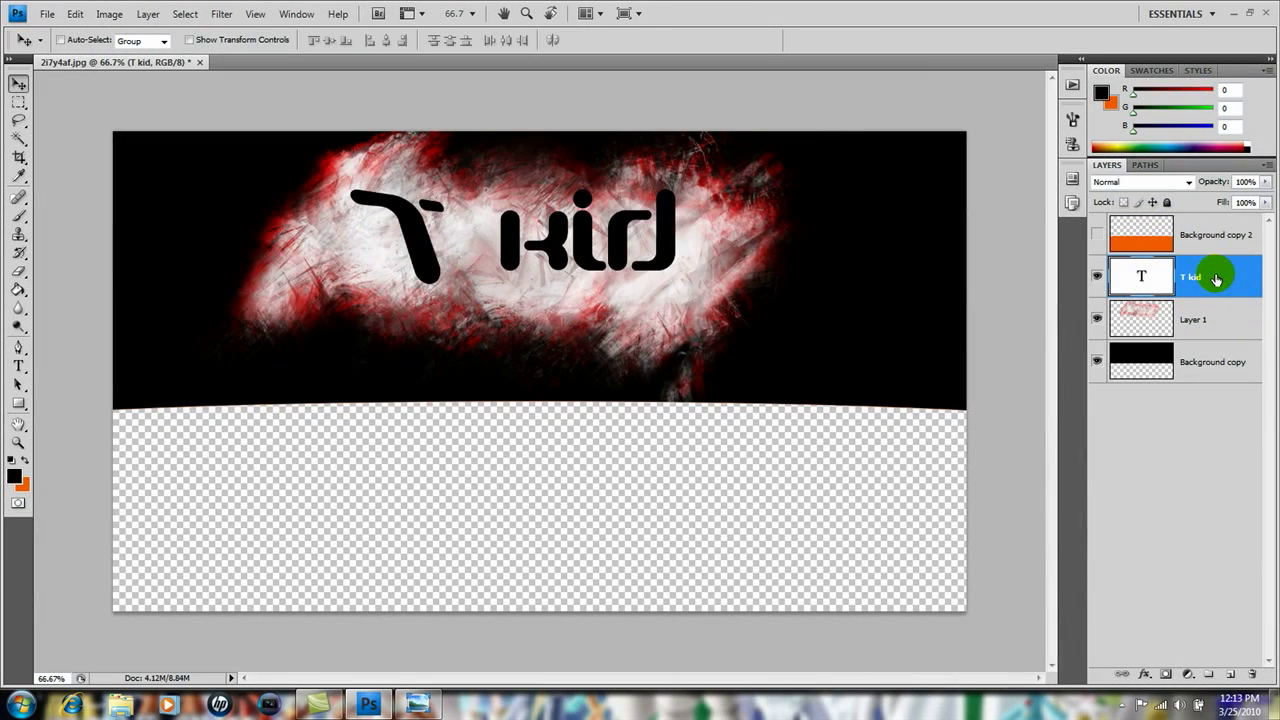
pyautogui.doubleClick(1216, 279)
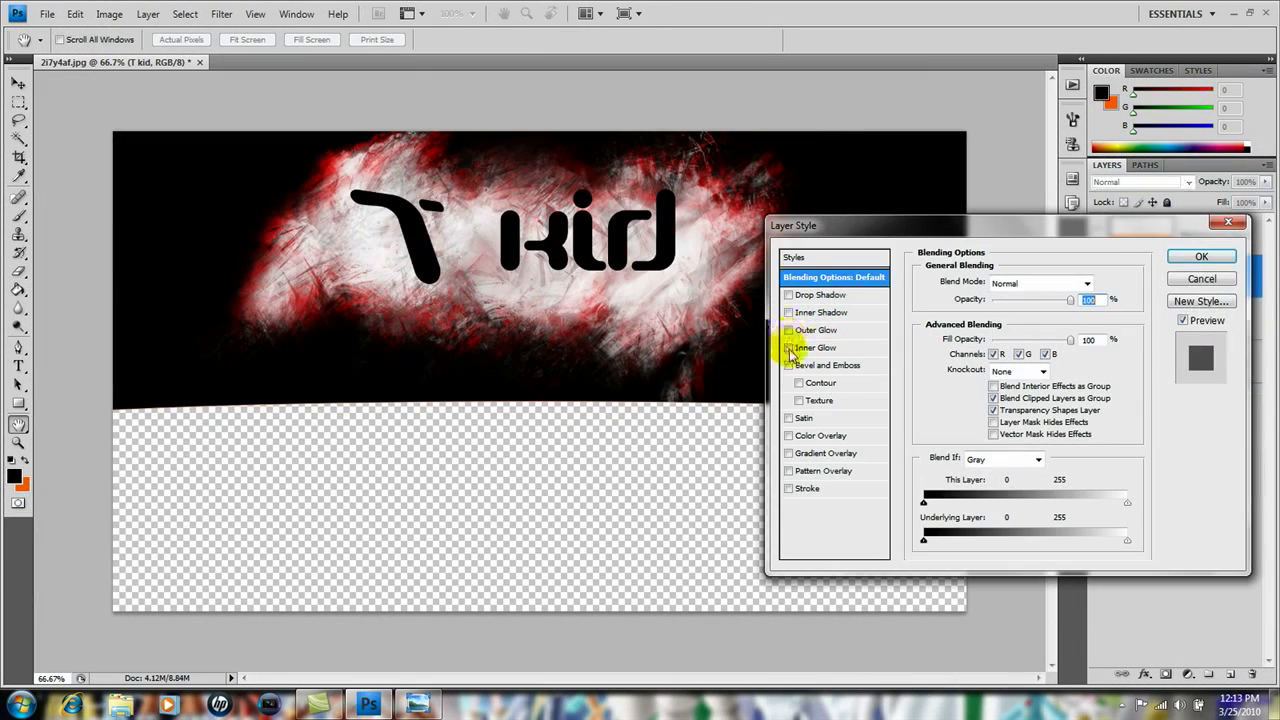
# - Enable Bevel and Emboss with Contour, Stroke, Drop Shadow and Outer Glow on 'T kid'
pyautogui.click(789, 366)
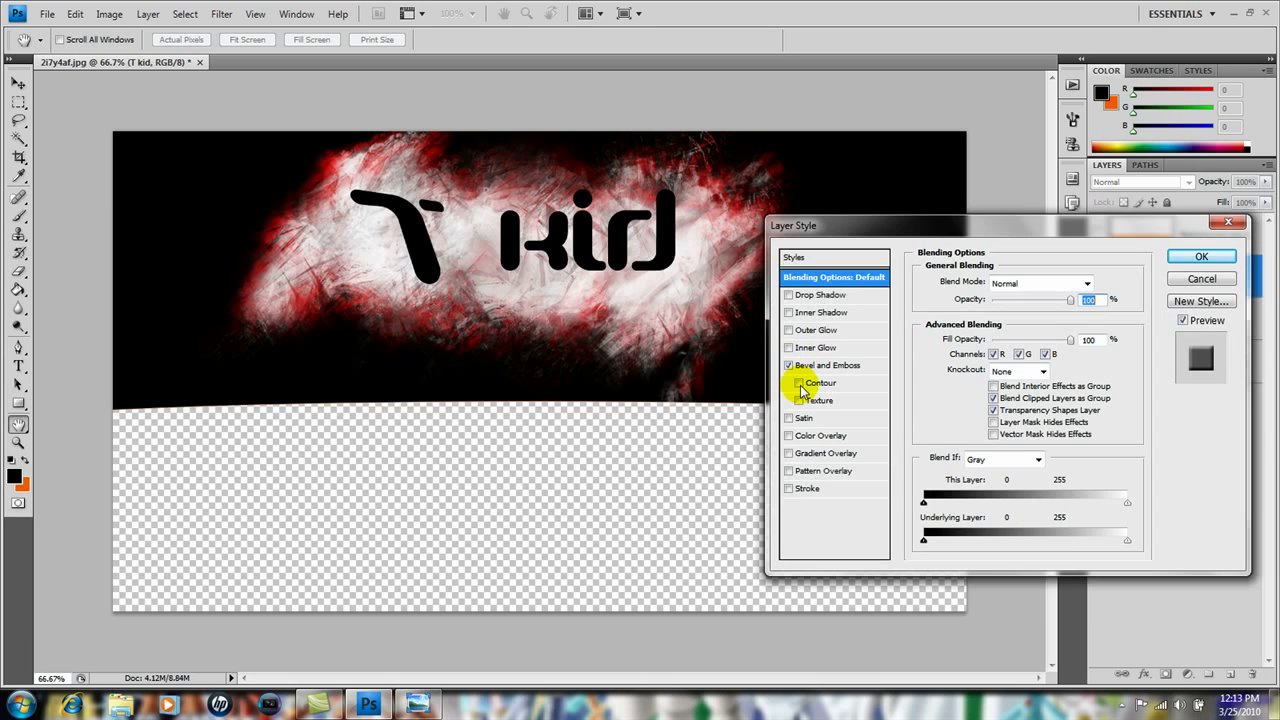
pyautogui.click(799, 384)
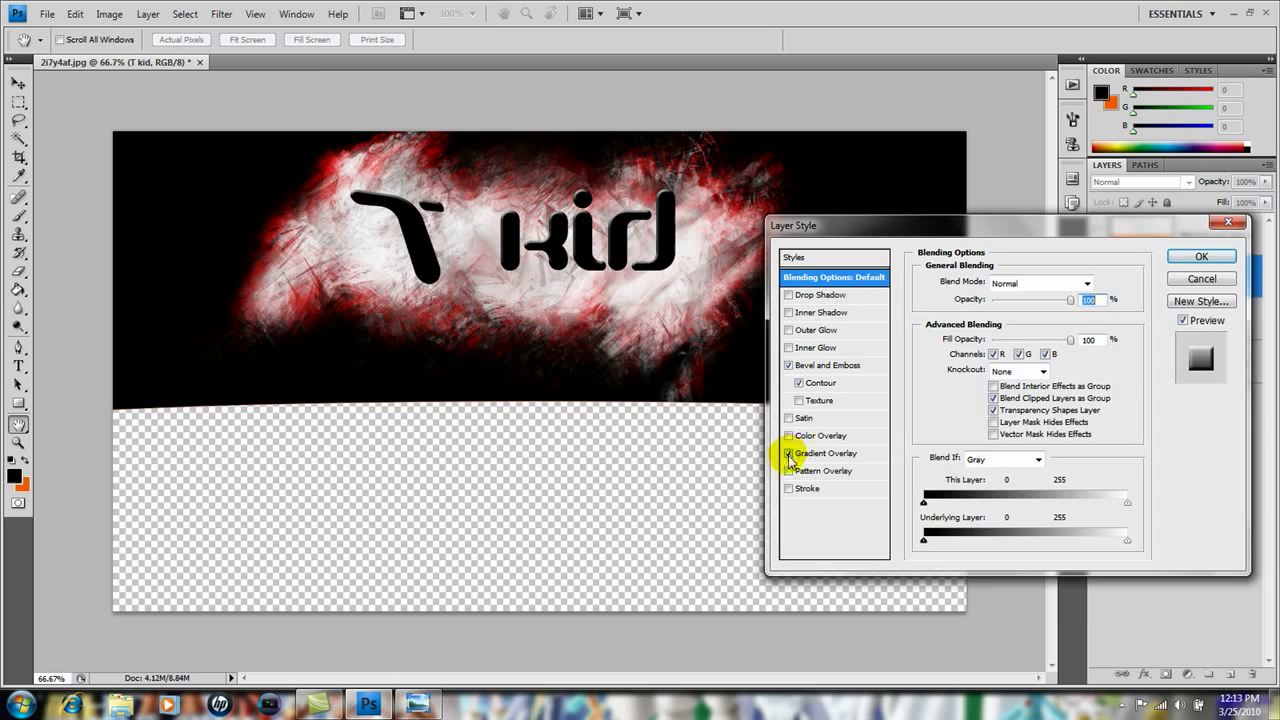
pyautogui.click(789, 488)
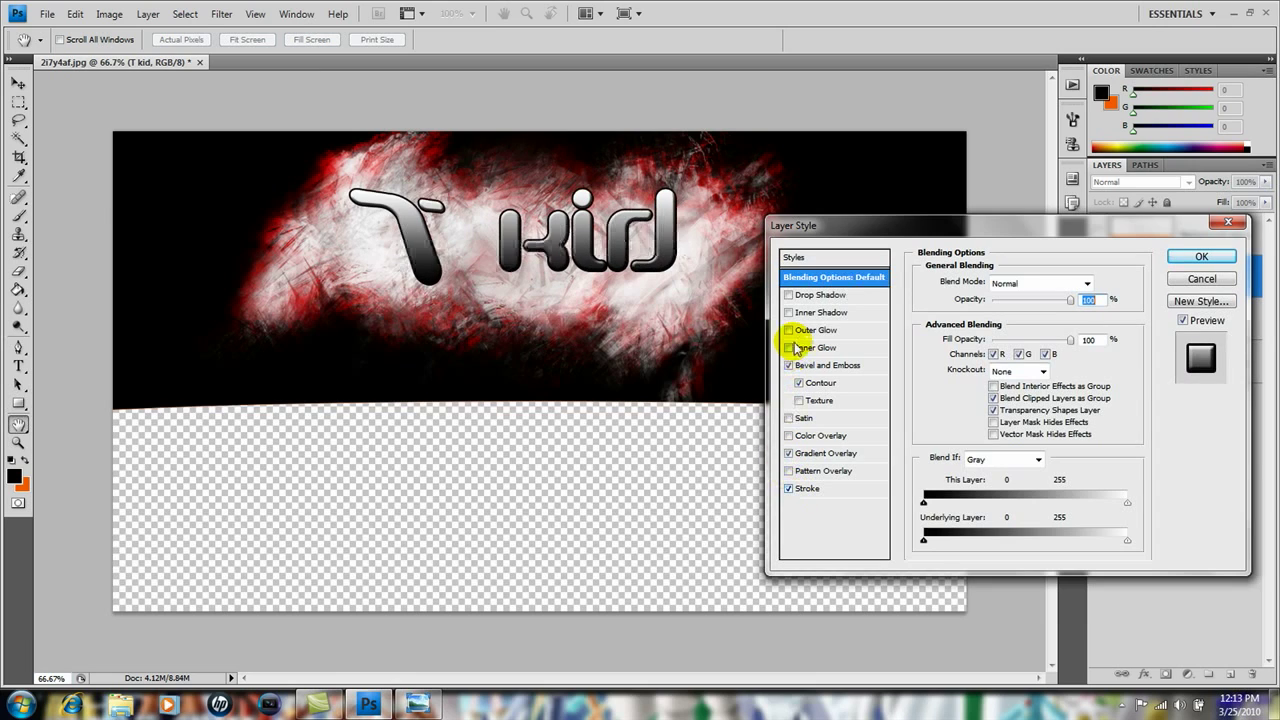
pyautogui.click(788, 295)
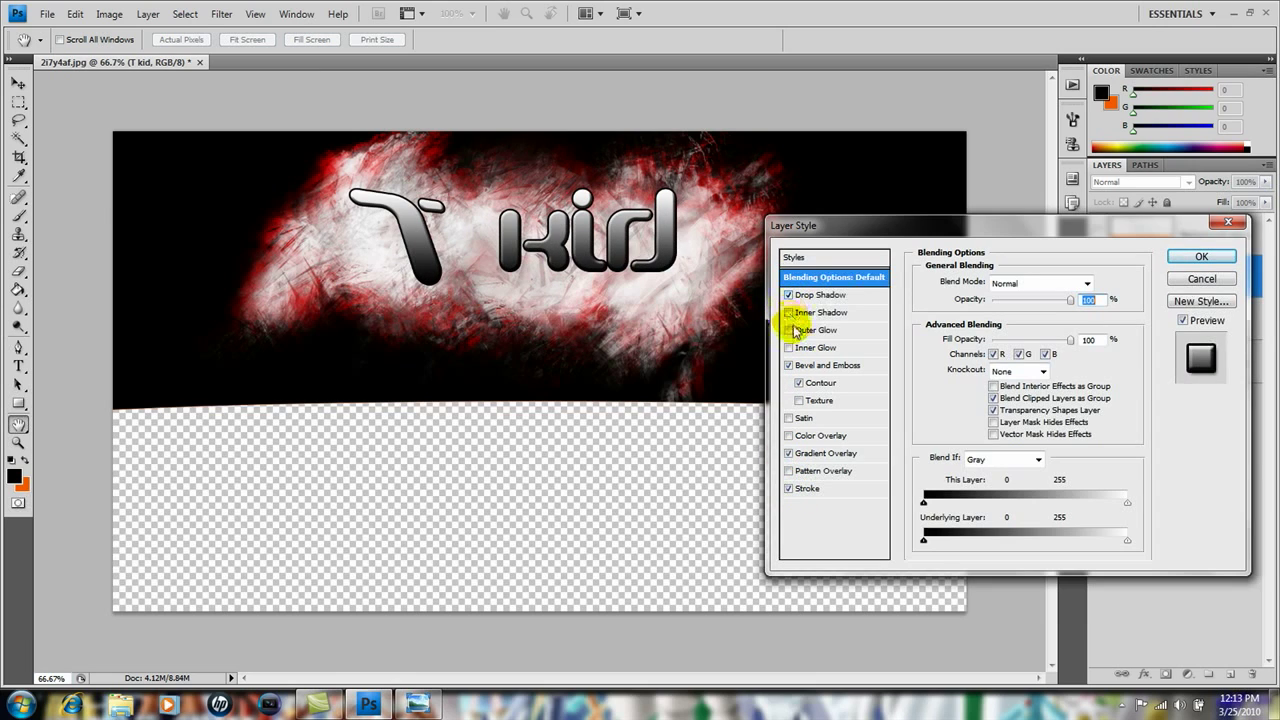
pyautogui.click(789, 331)
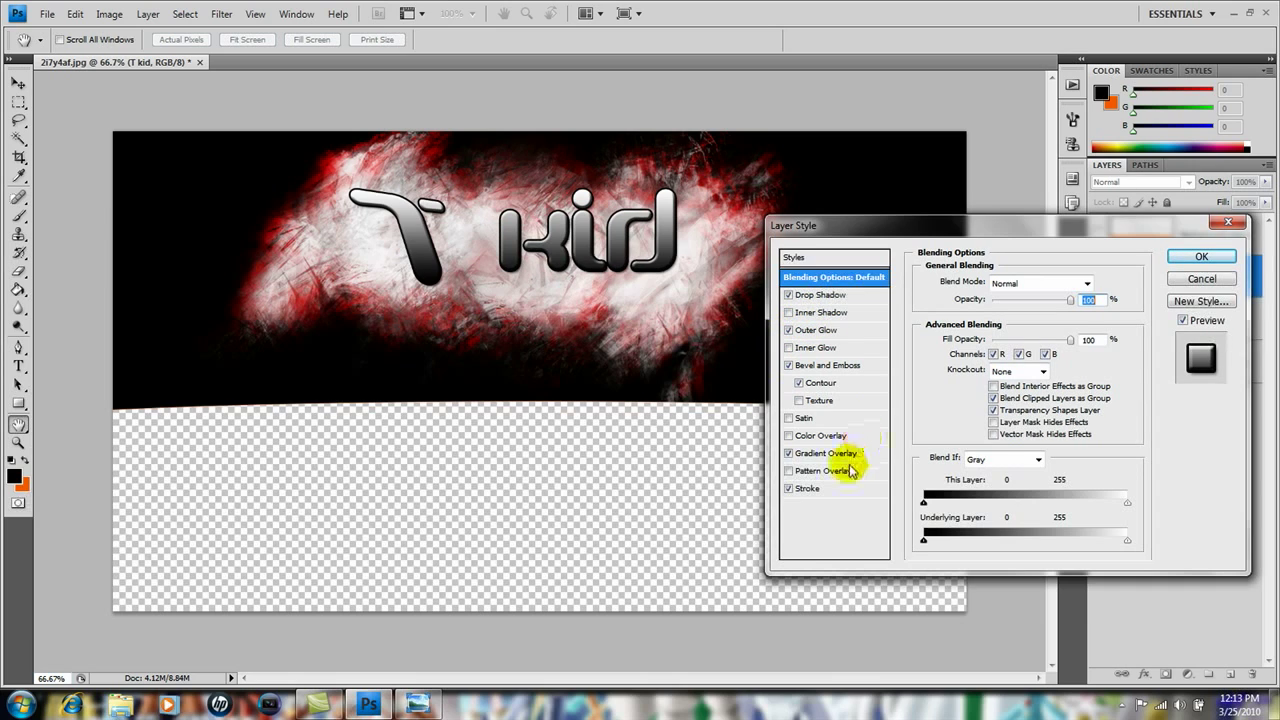
pyautogui.click(832, 488)
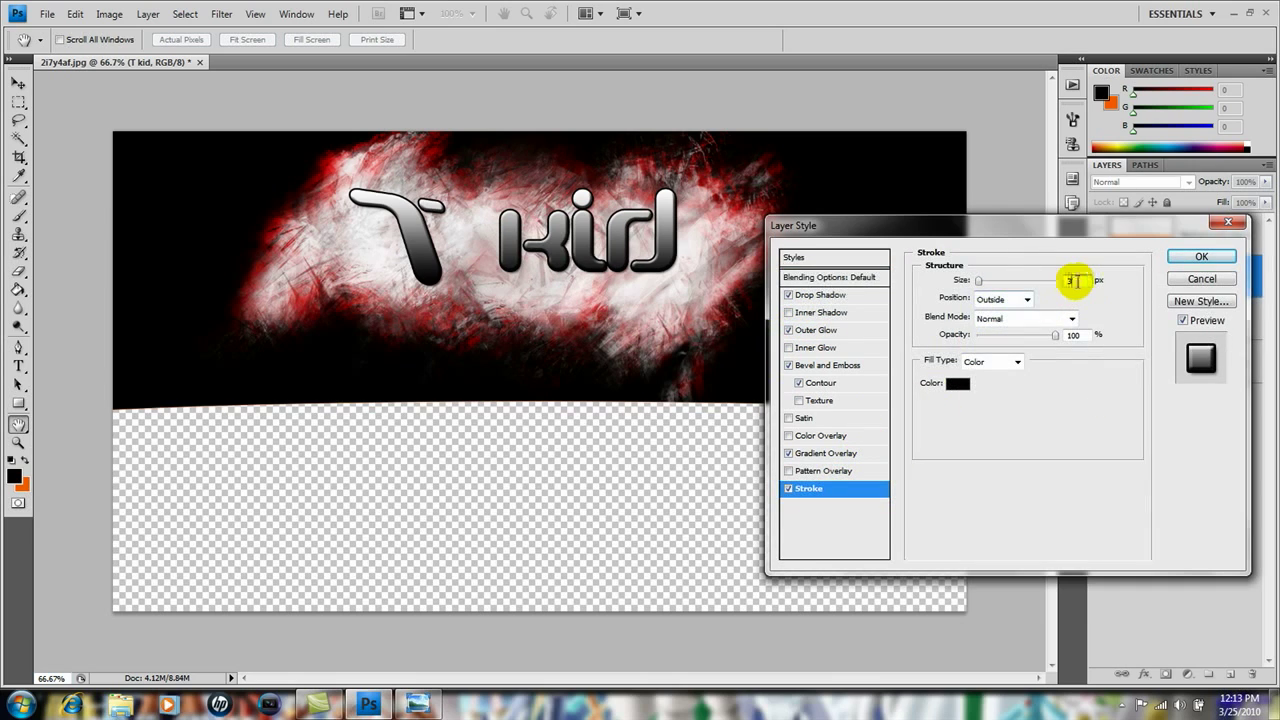
# - Set the stroke to 2 px and make the gradient overlay run black to ff0000 red
pyautogui.write('2')
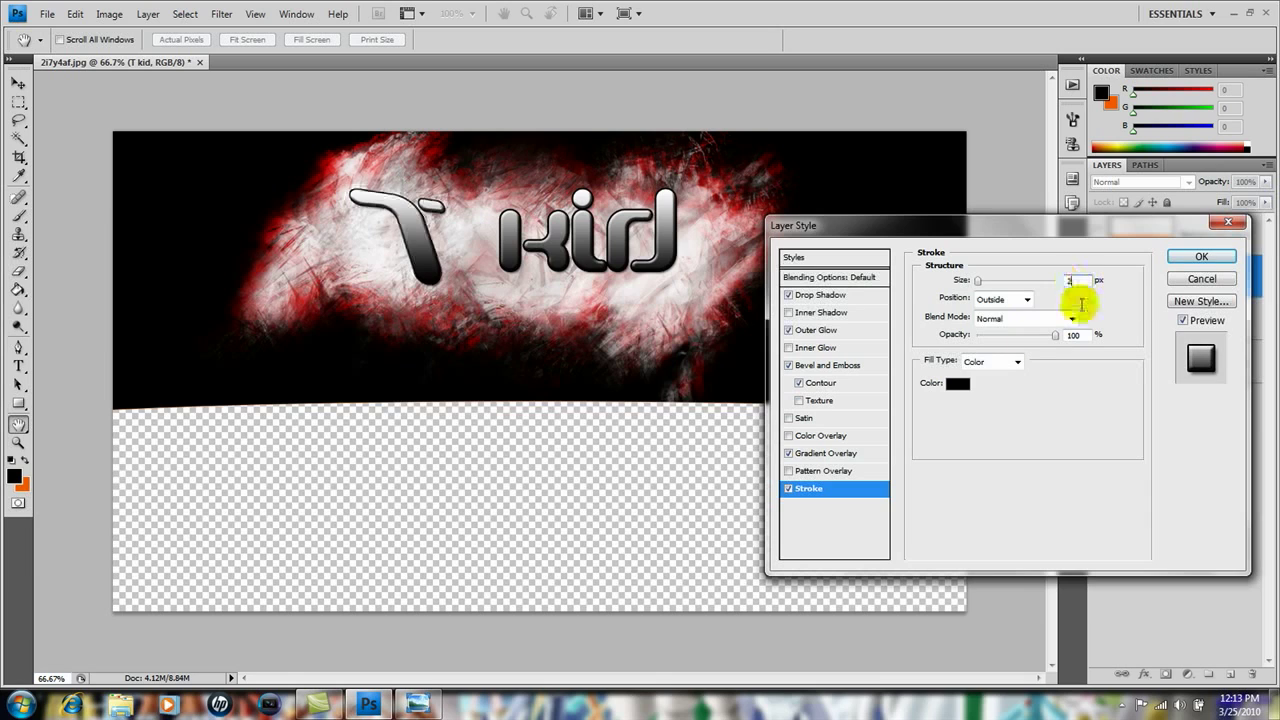
pyautogui.click(813, 455)
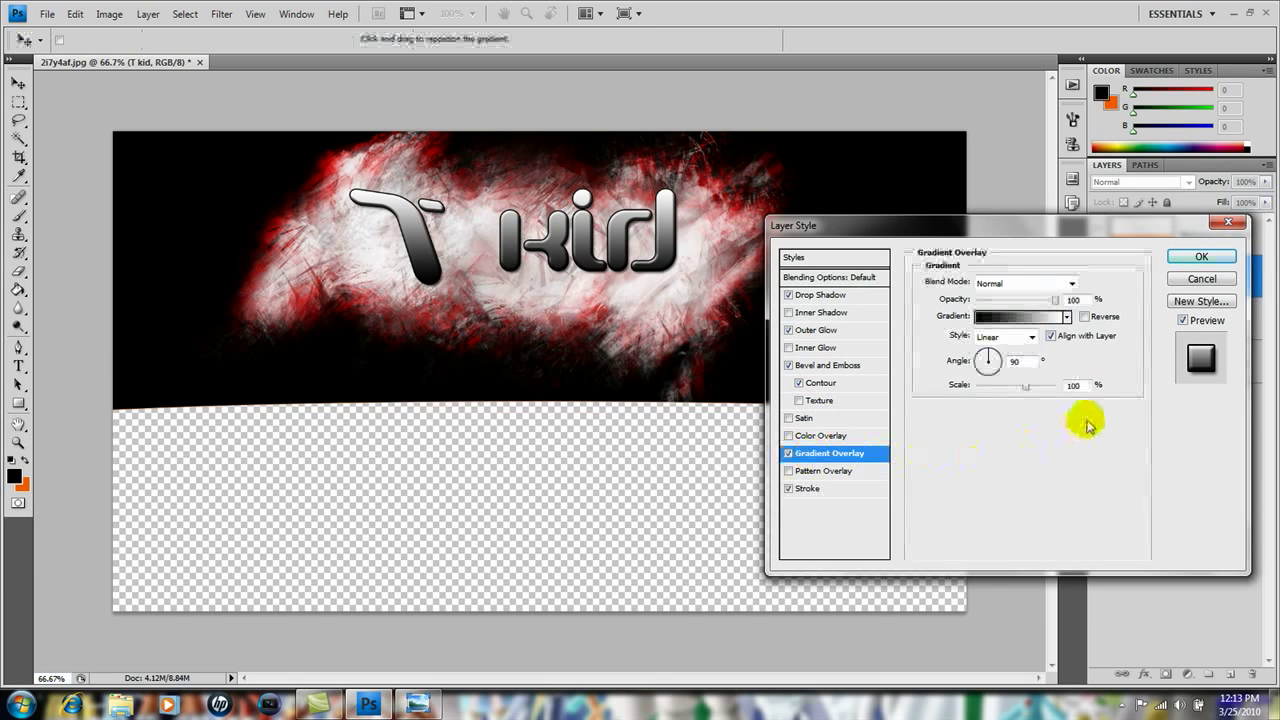
pyautogui.click(1040, 320)
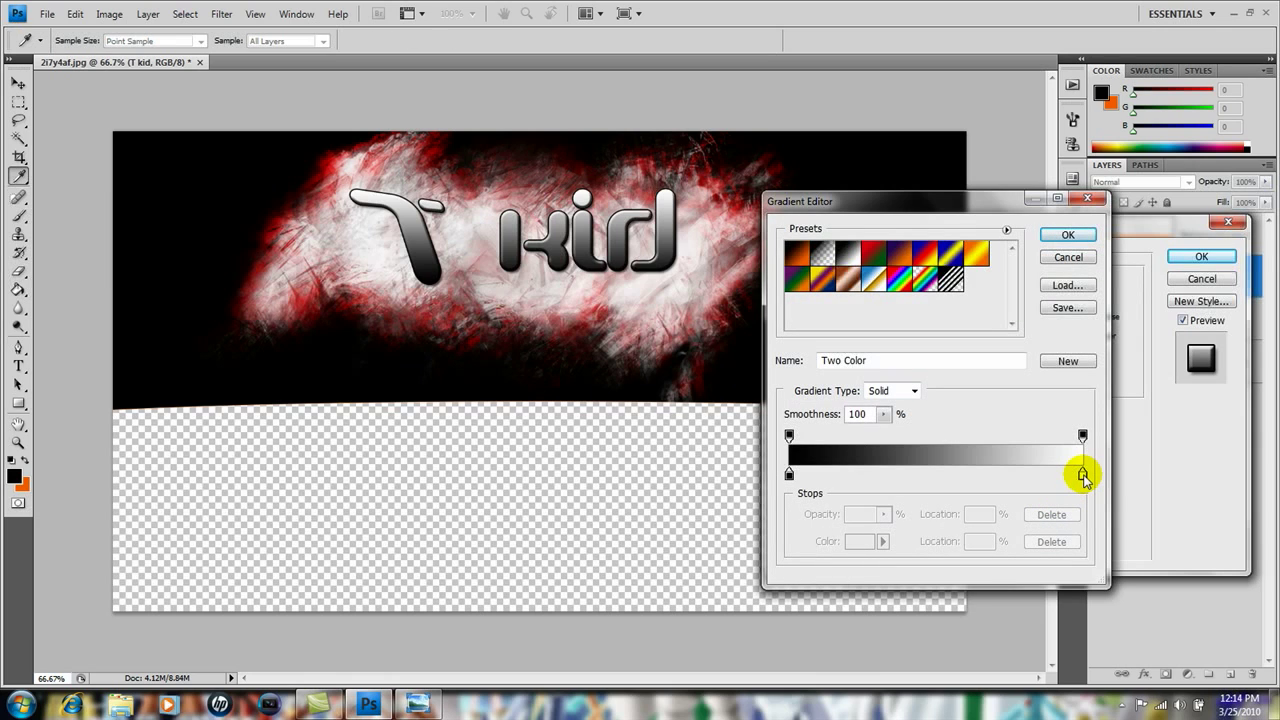
pyautogui.doubleClick(1082, 474)
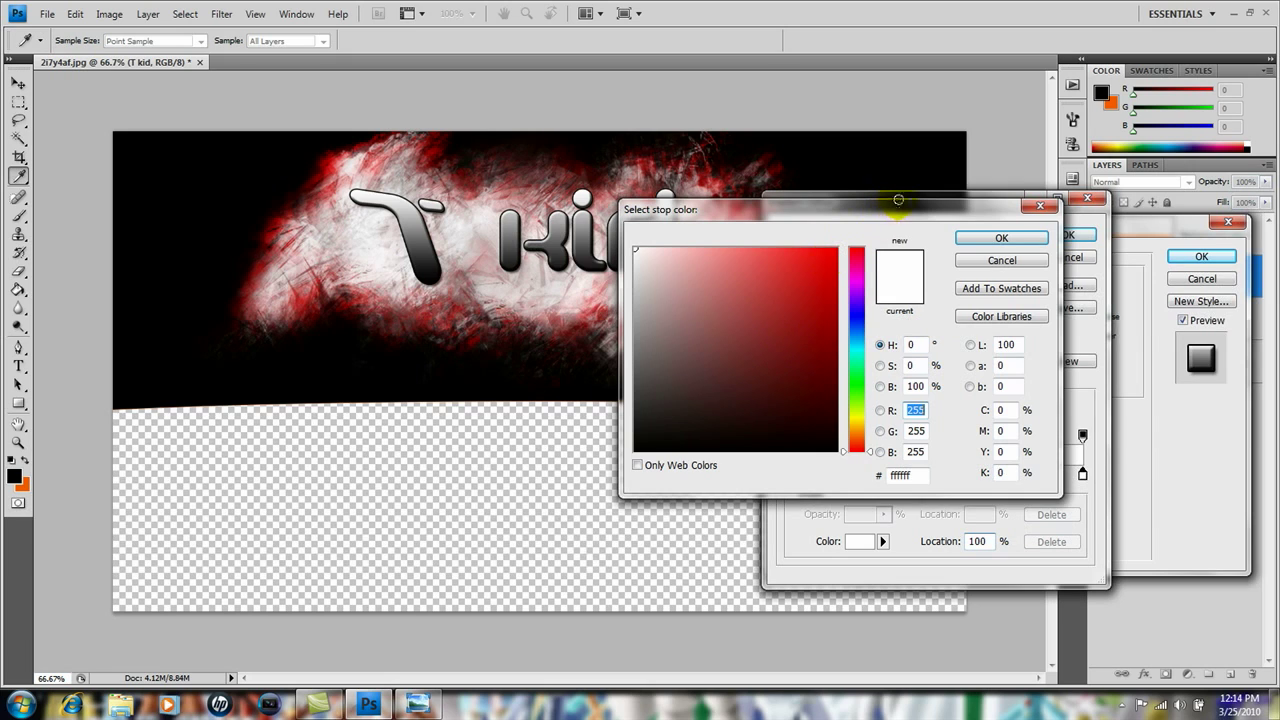
pyautogui.click(772, 360)
pyautogui.moveTo(849, 247); pyautogui.dragTo(894, 194)
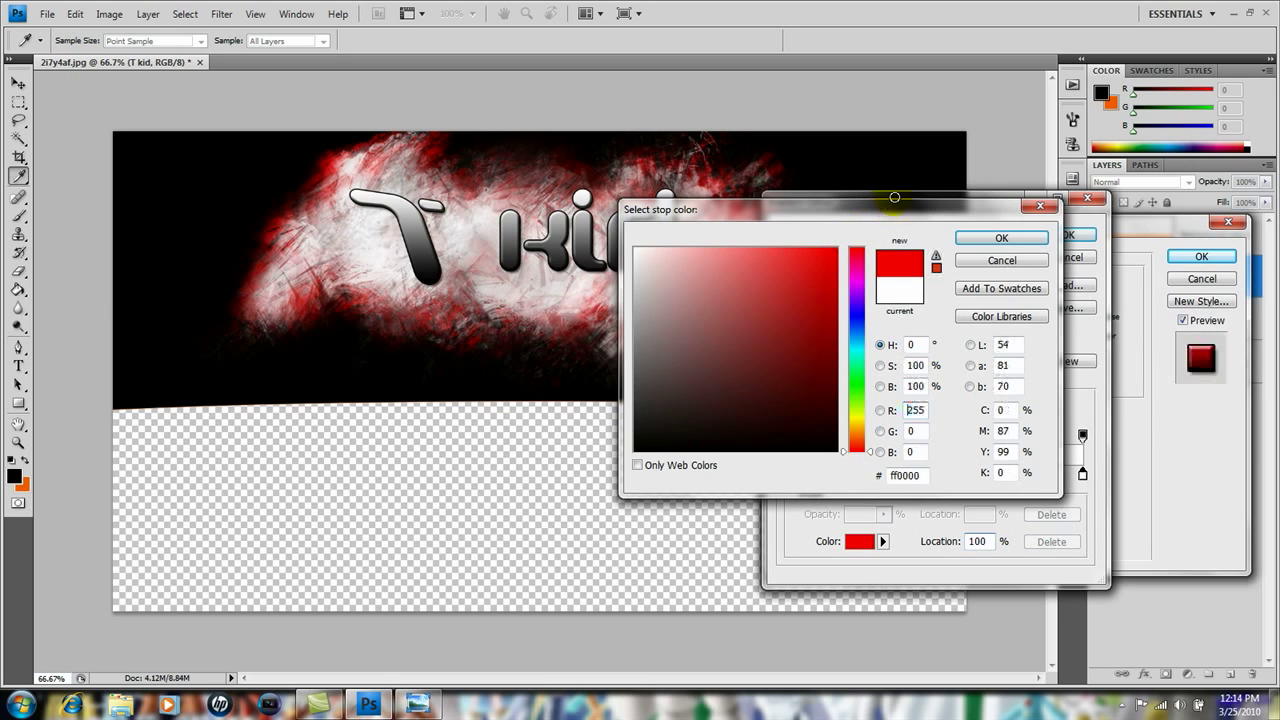
pyautogui.click(990, 240)
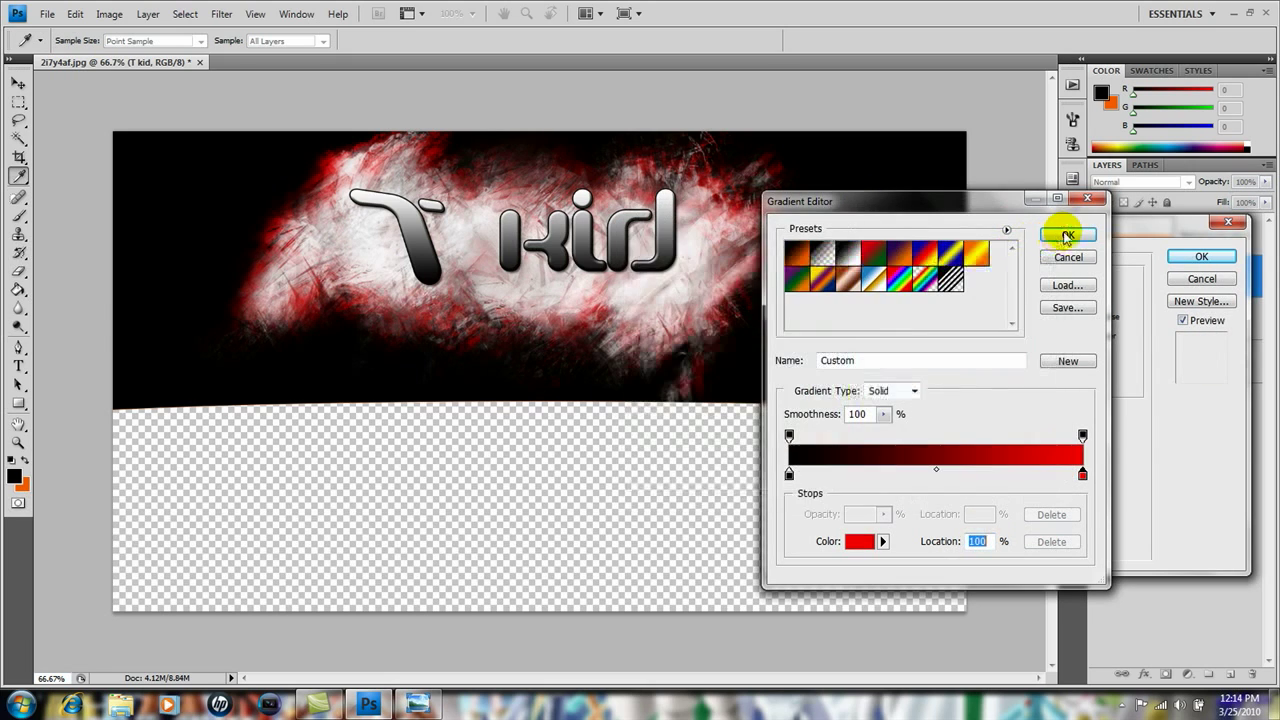
pyautogui.click(1068, 235)
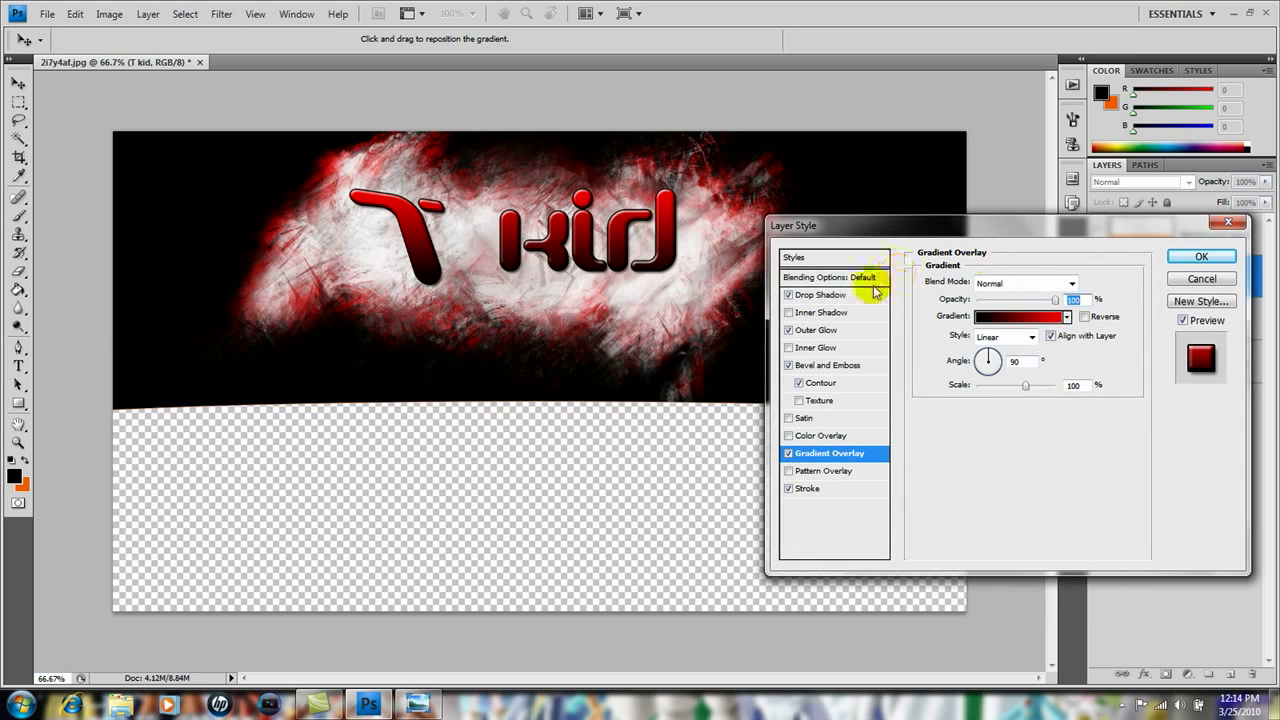
# - Give the T kid outer glow Normal blending, black colour and a slightly larger size, then apply the style
pyautogui.click(815, 331)
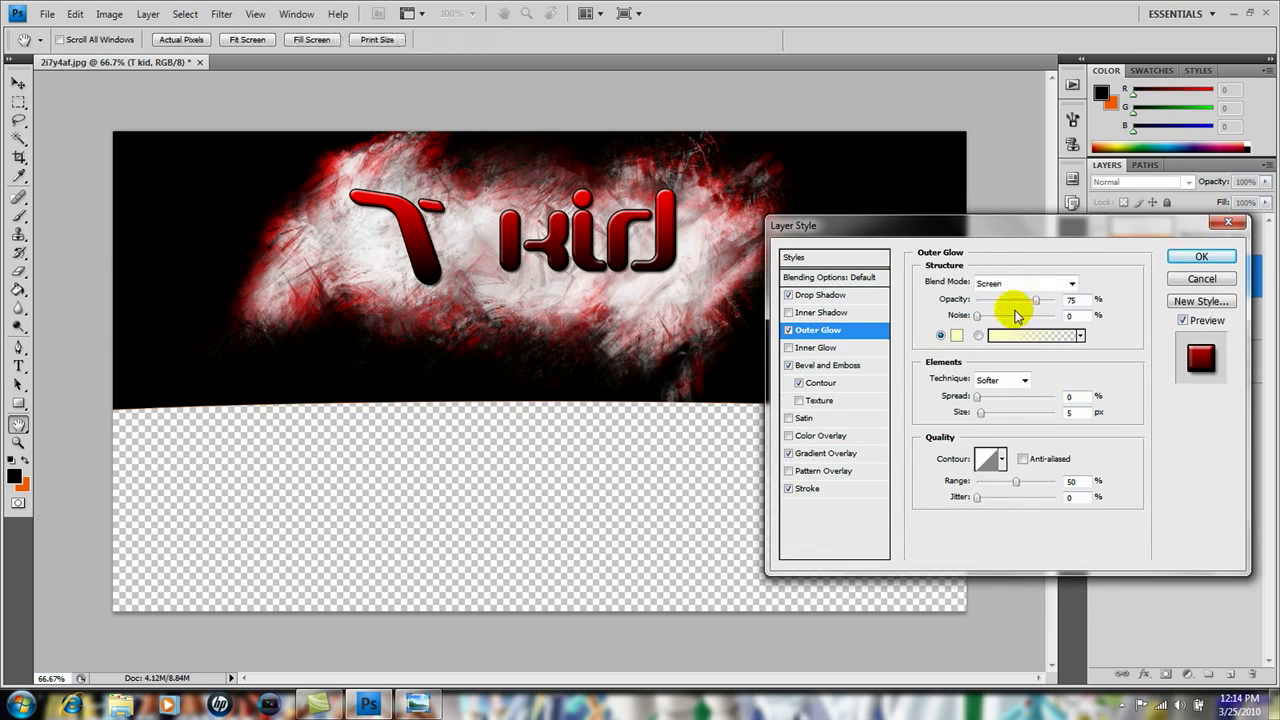
pyautogui.click(1070, 284)
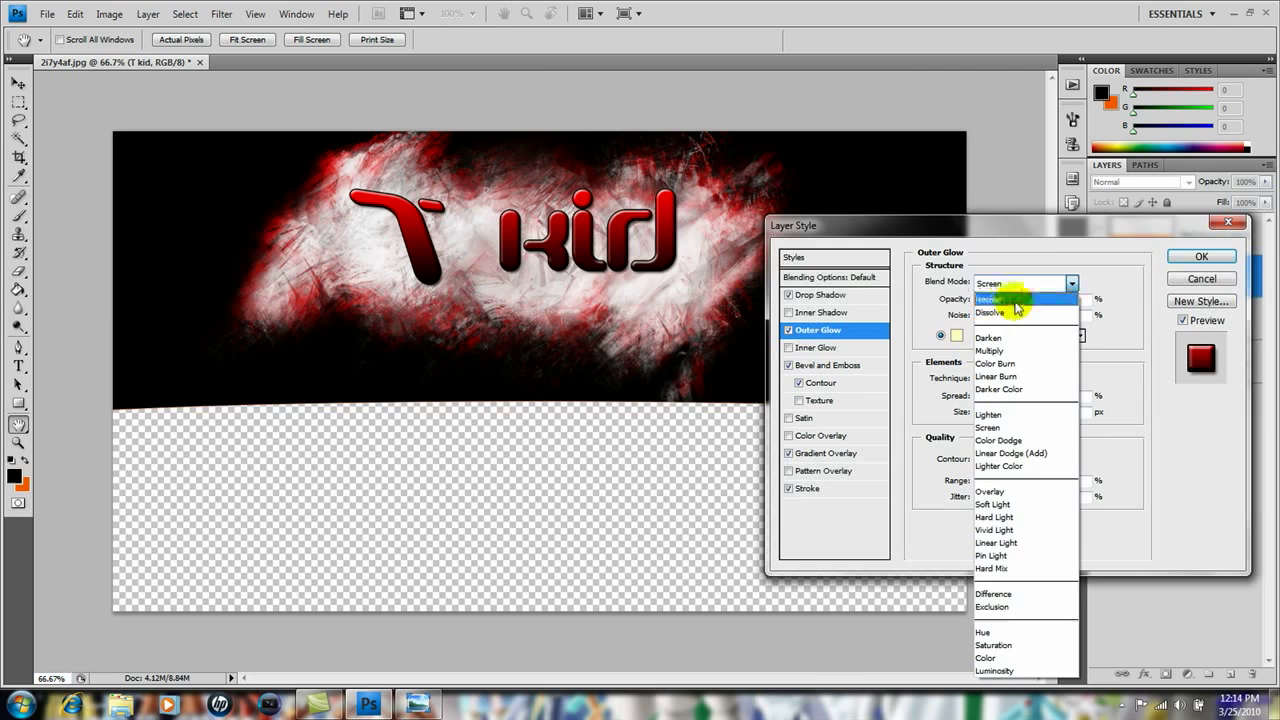
pyautogui.click(1028, 300)
pyautogui.click(957, 336)
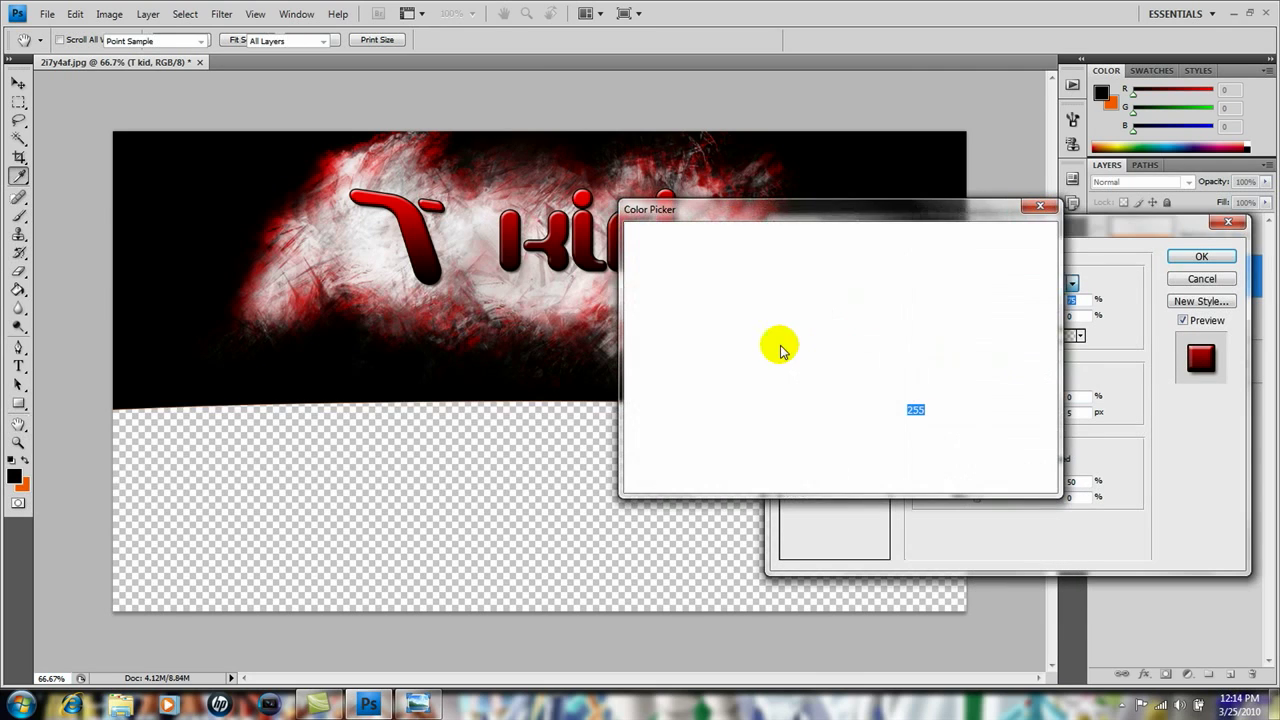
pyautogui.click(838, 451)
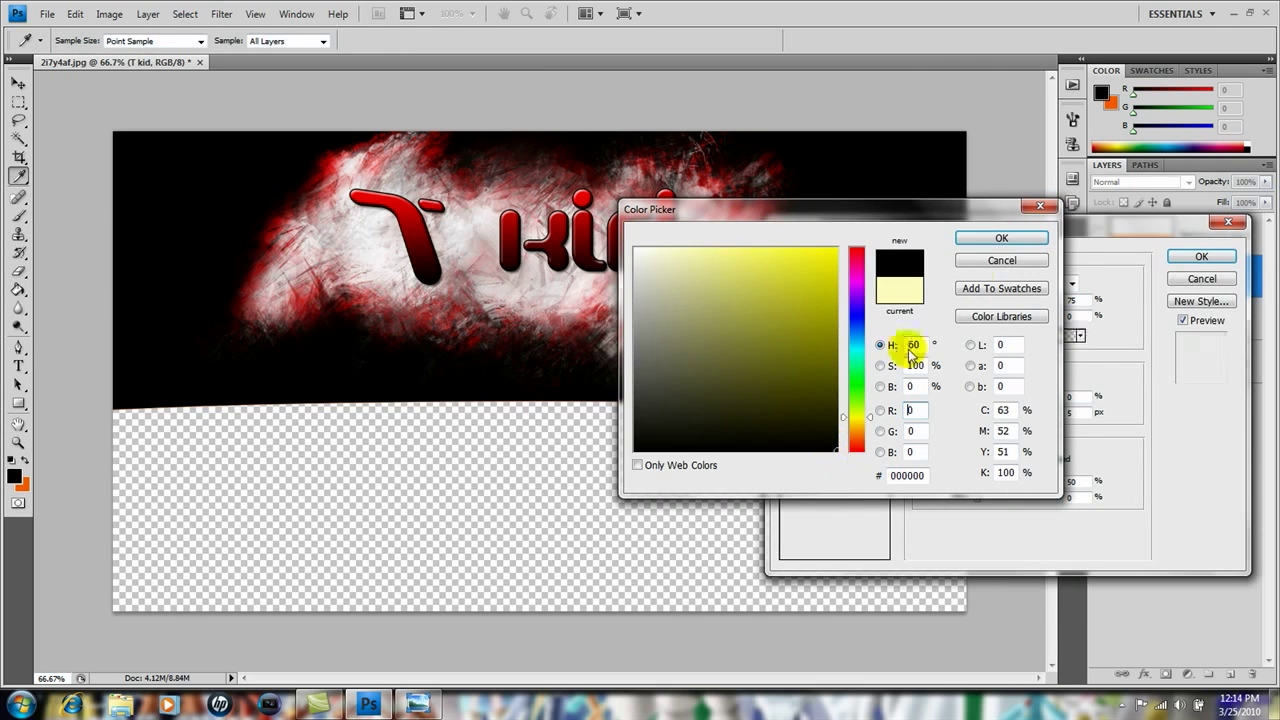
pyautogui.click(990, 238)
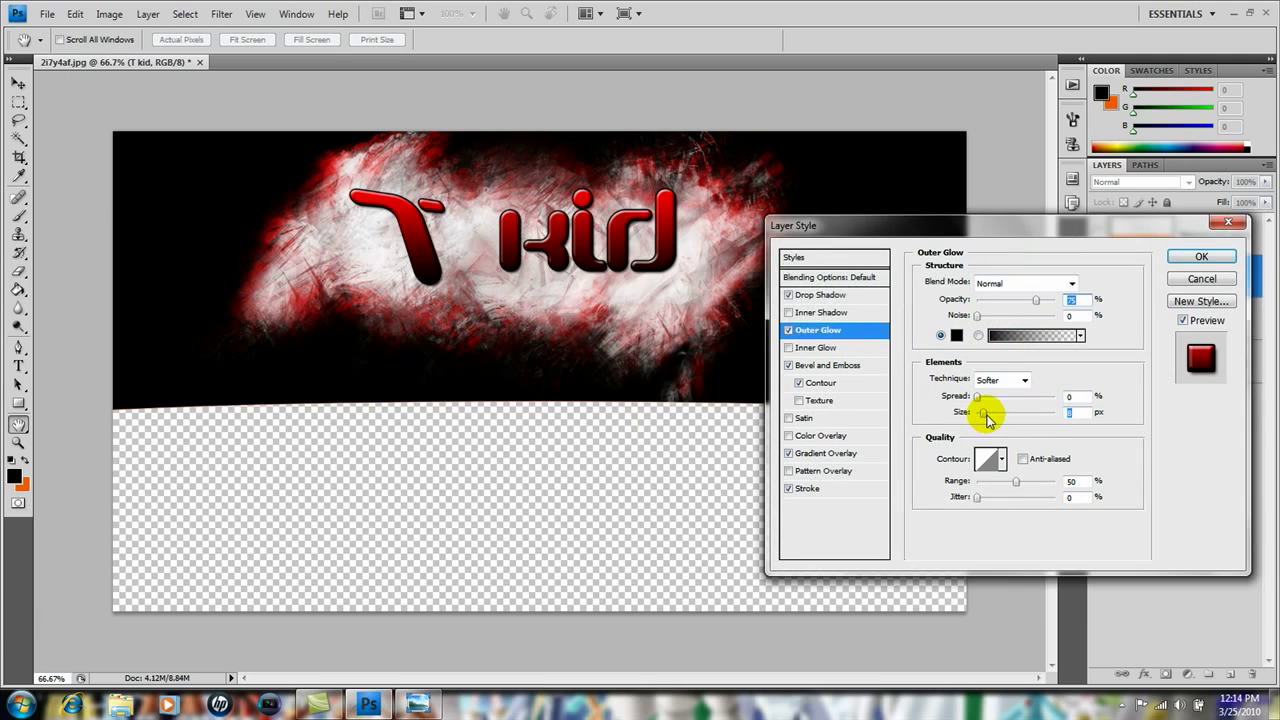
pyautogui.moveTo(987, 418); pyautogui.dragTo(991, 419)
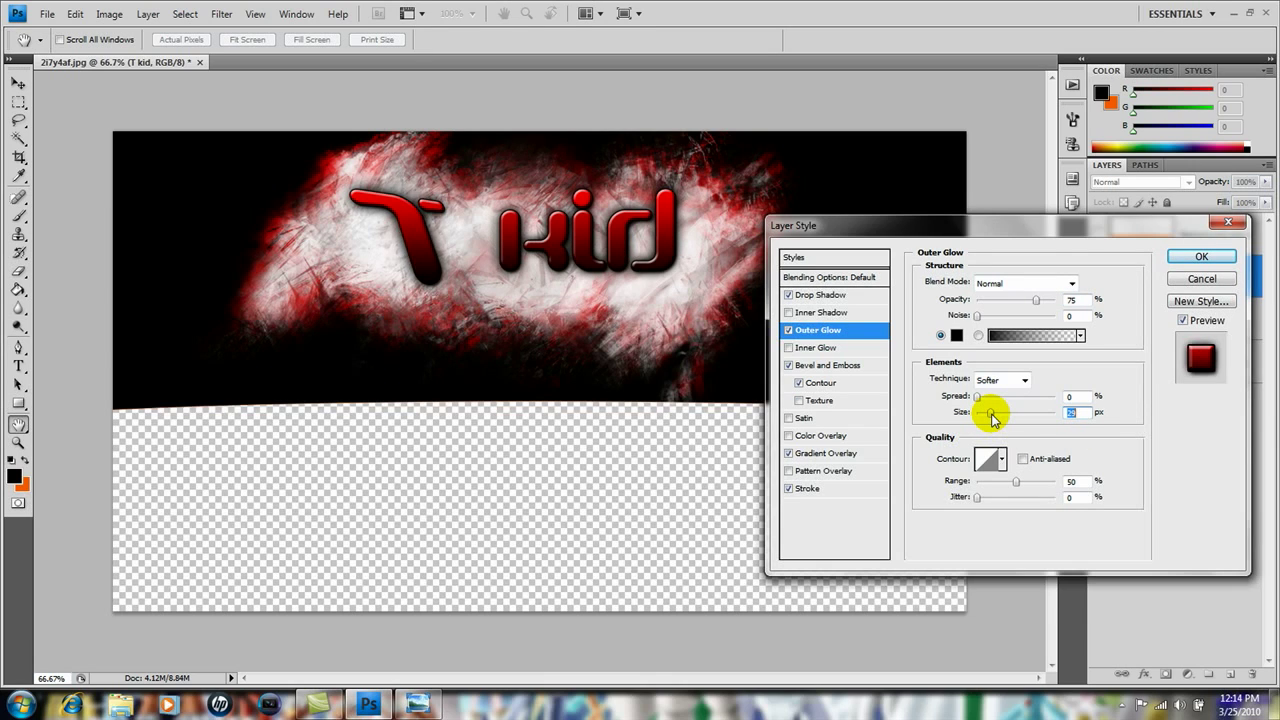
pyautogui.click(1201, 258)
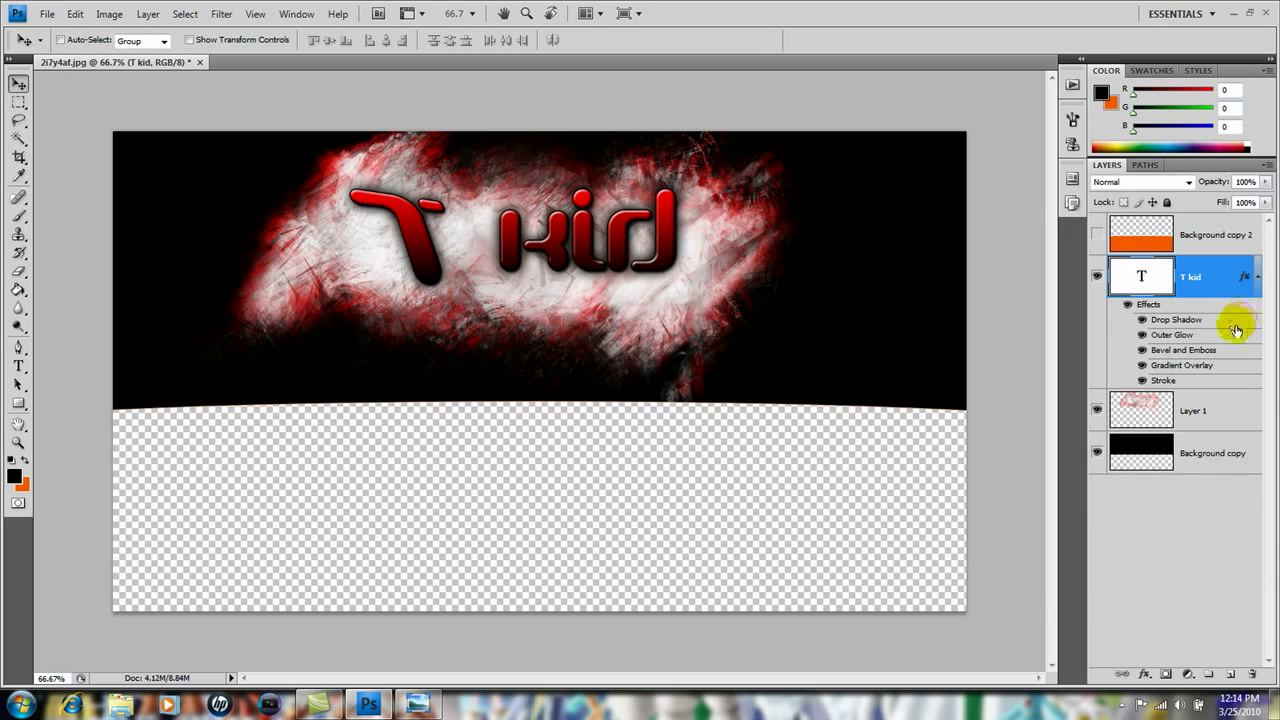
# - Add Layer 2 above Background copy and choose the 2362 px swirl brush
pyautogui.click(1209, 455)
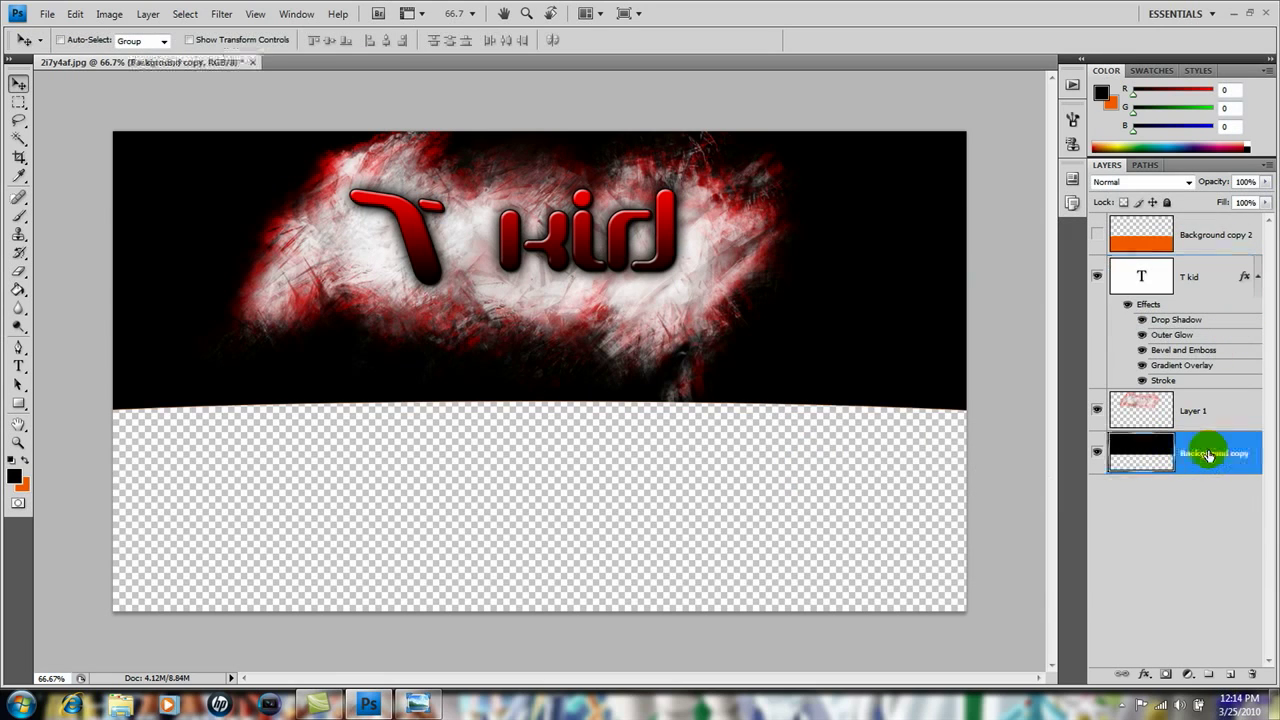
pyautogui.click(1232, 676)
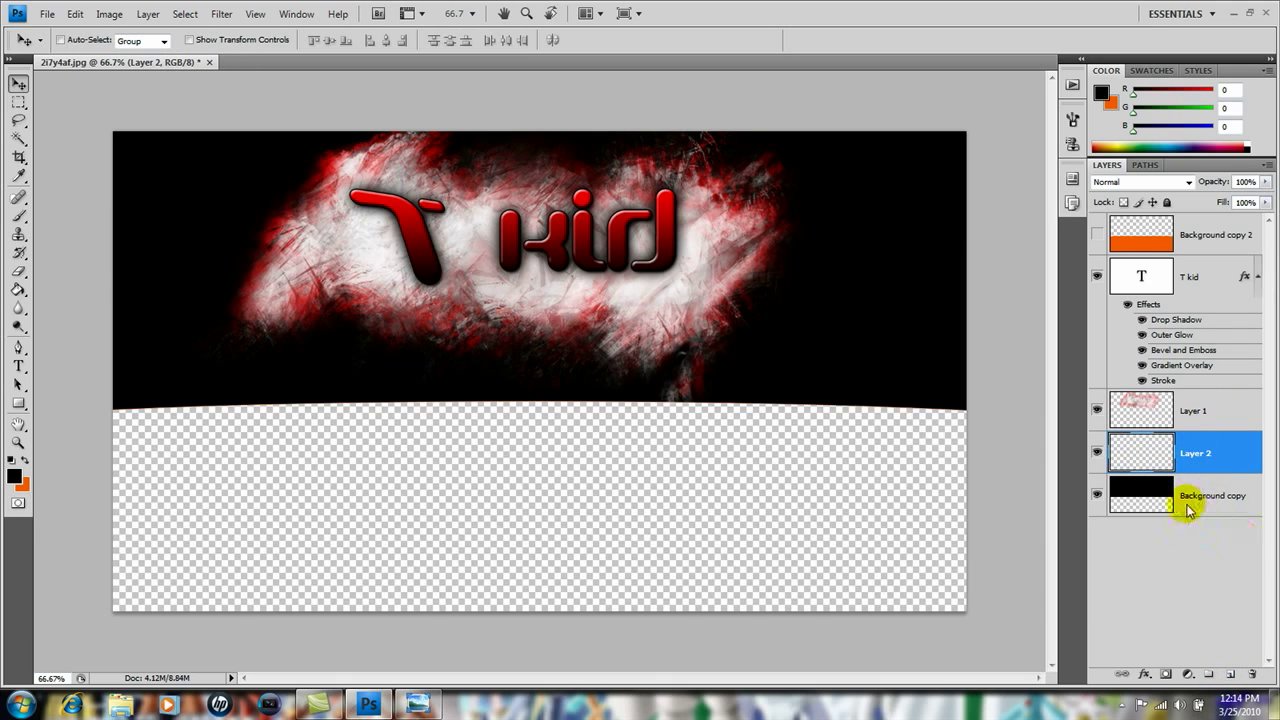
pyautogui.click(20, 217)
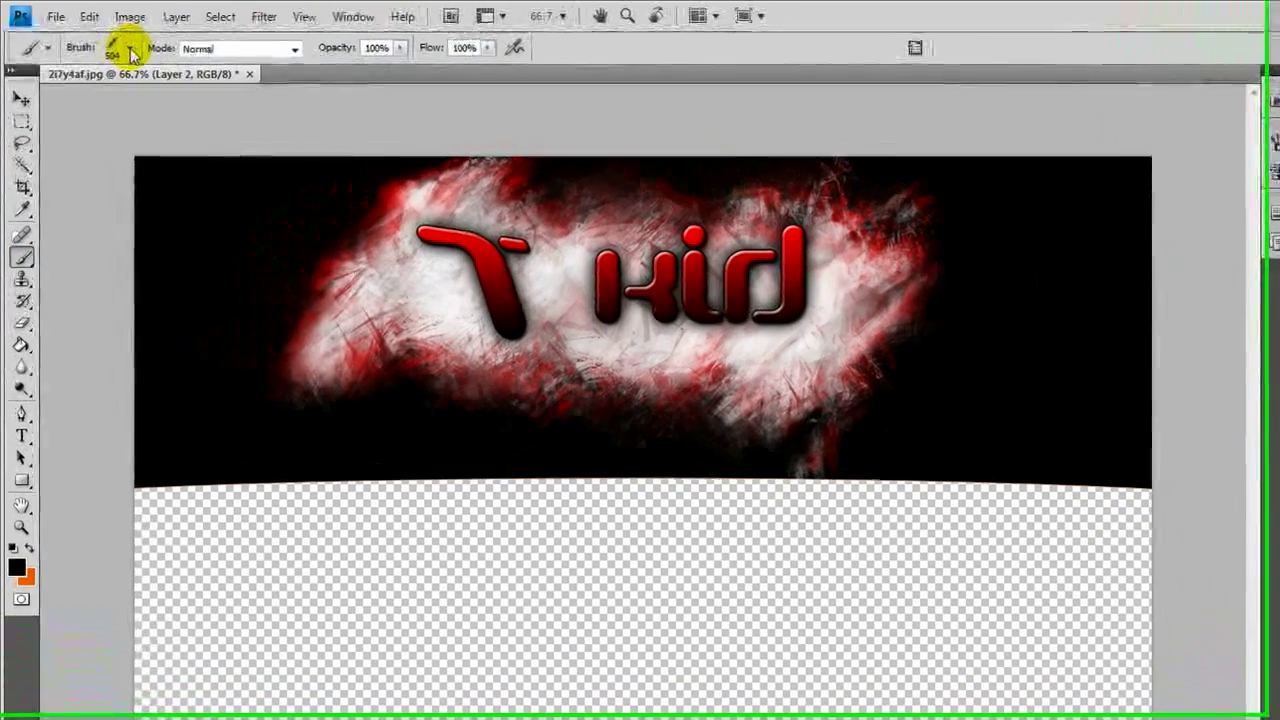
pyautogui.click(108, 40)
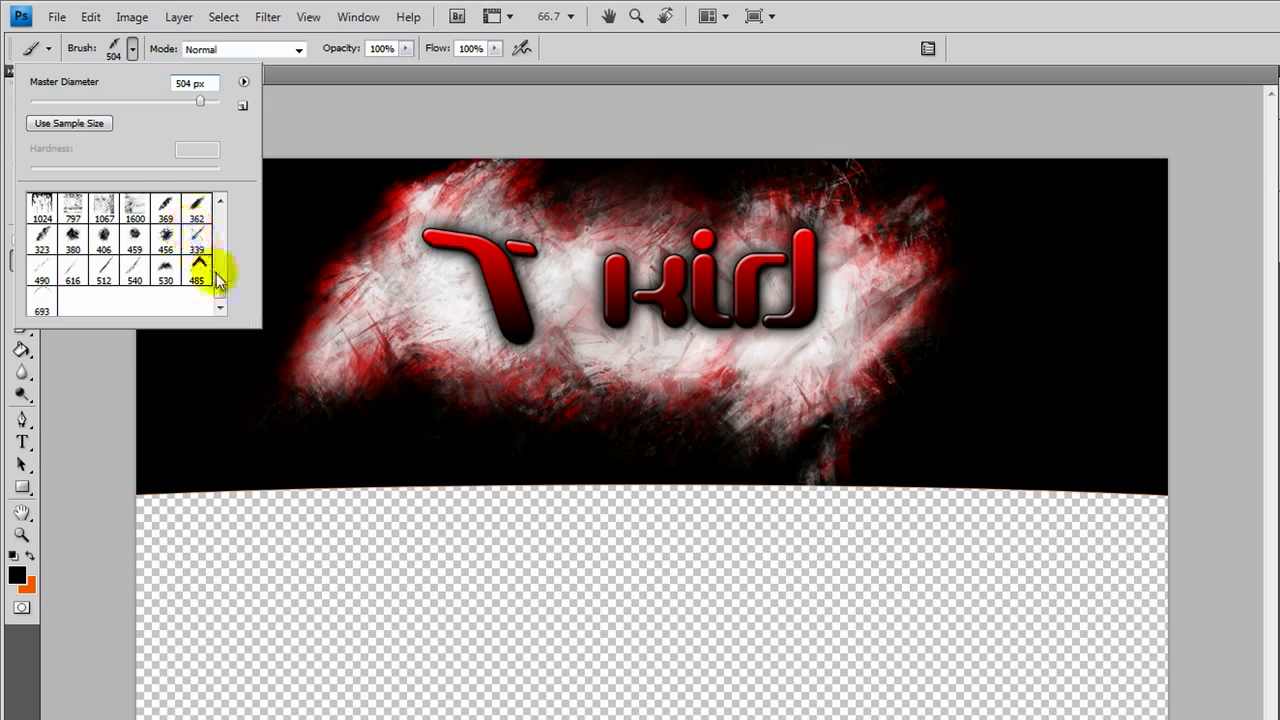
pyautogui.moveTo(217, 286); pyautogui.dragTo(219, 269)
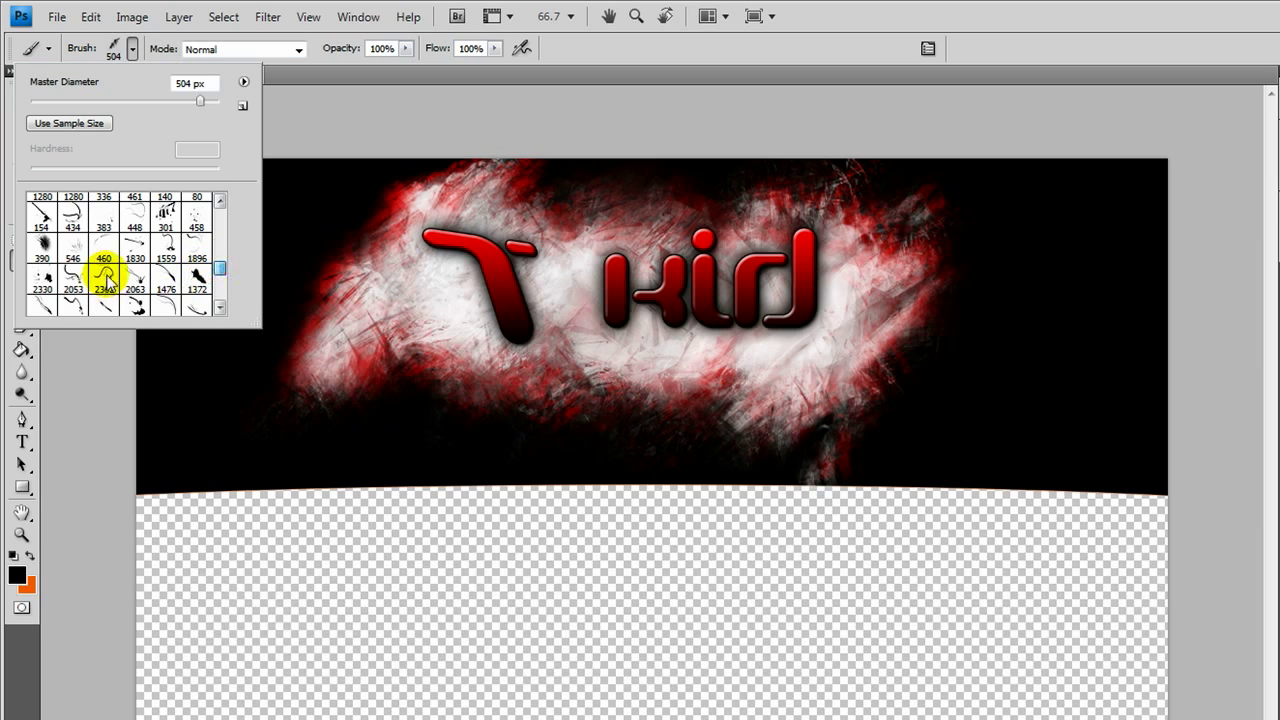
pyautogui.click(104, 280)
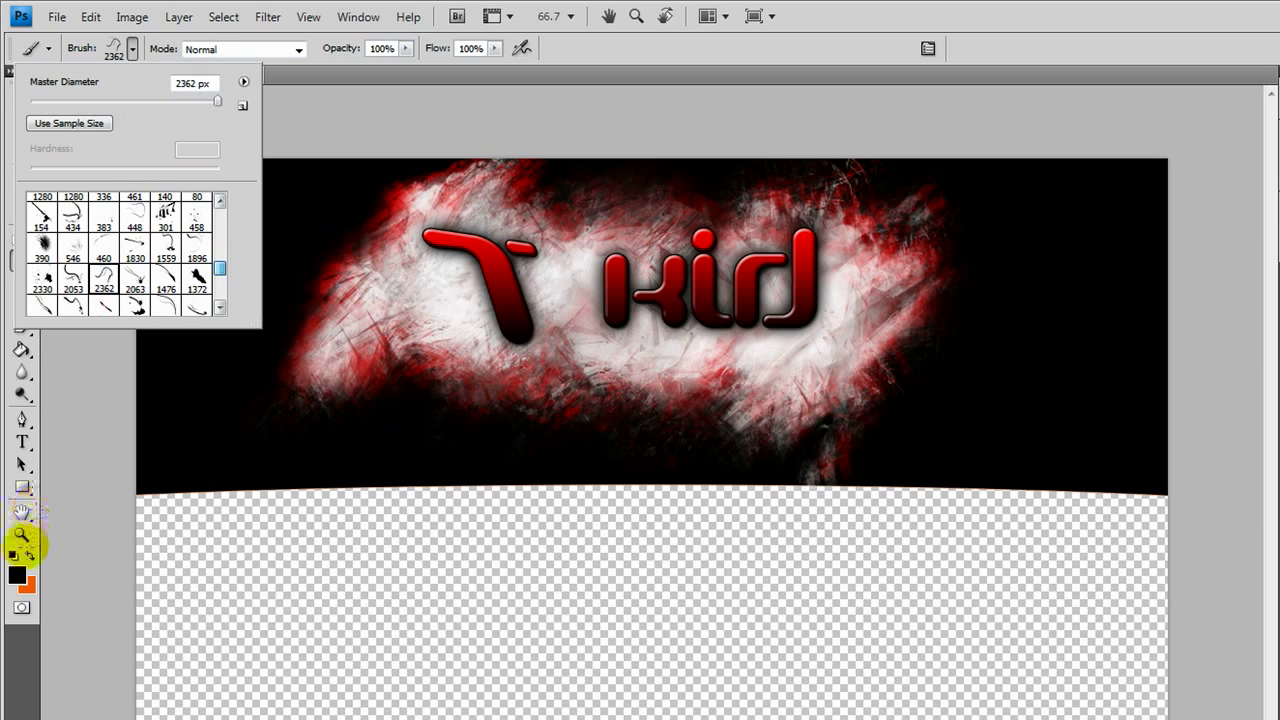
# - Set the foreground painting colour to pure white
pyautogui.click(20, 575)
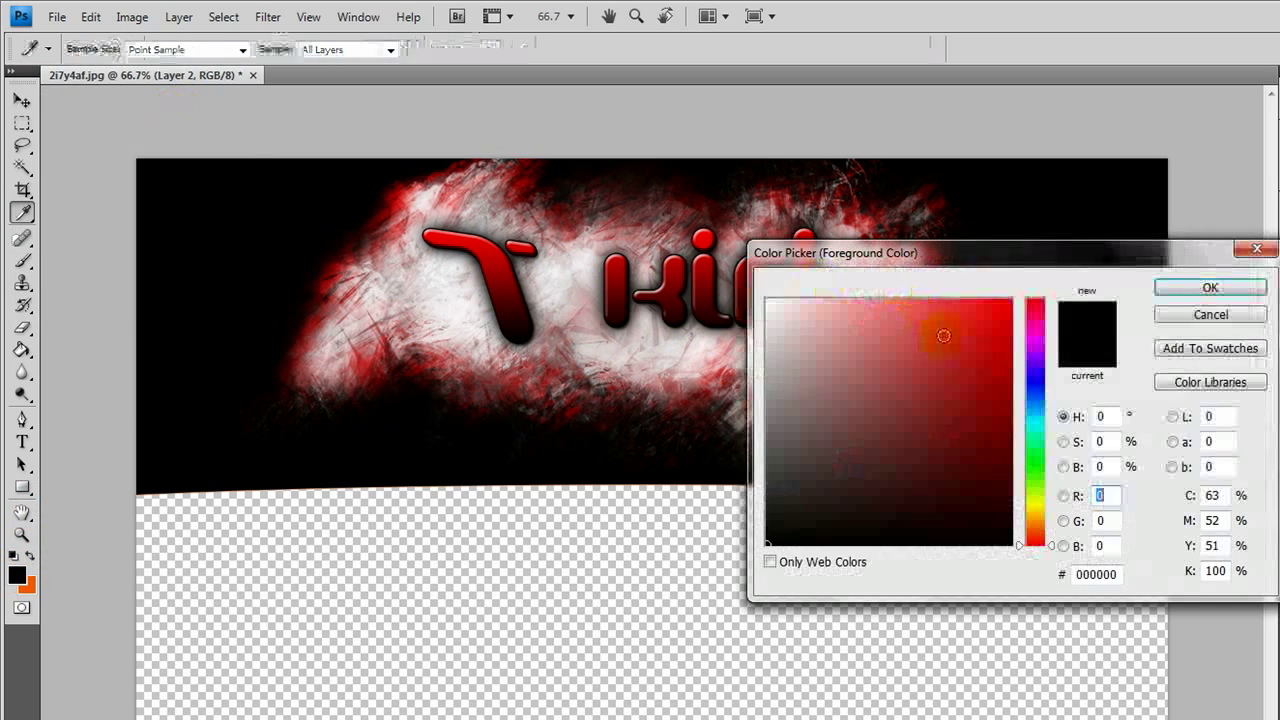
pyautogui.click(668, 248)
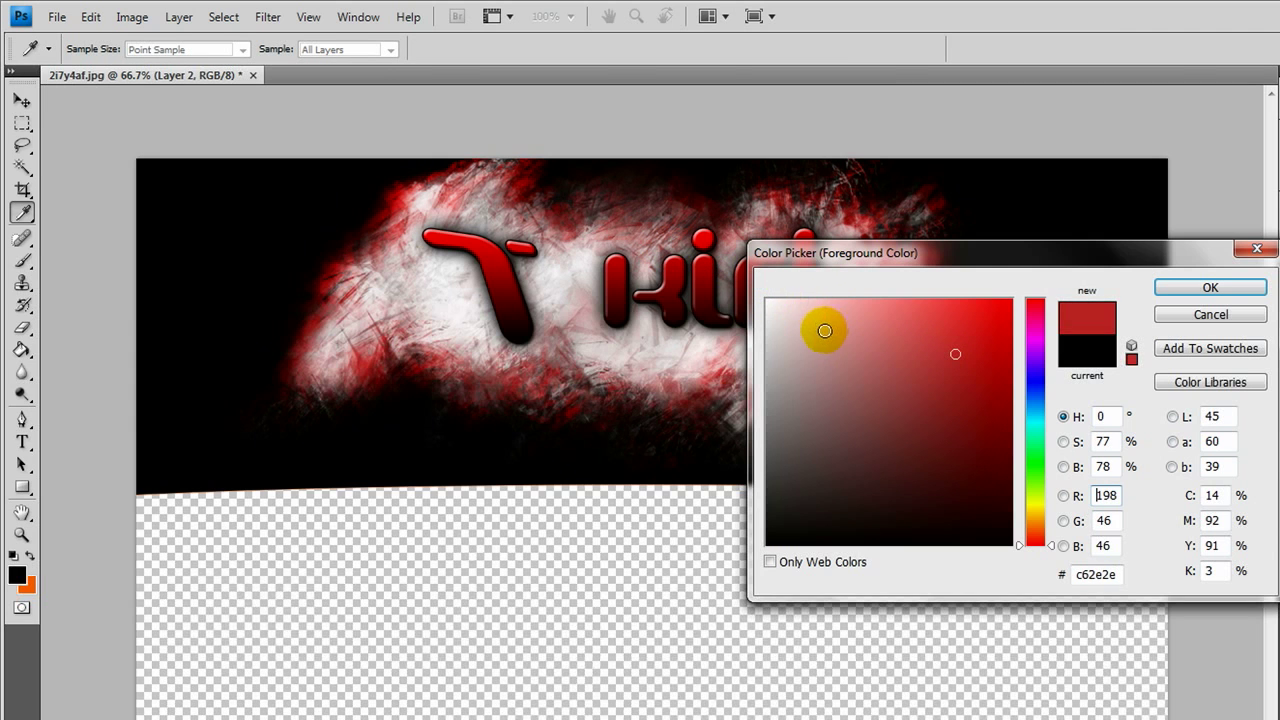
pyautogui.click(692, 271)
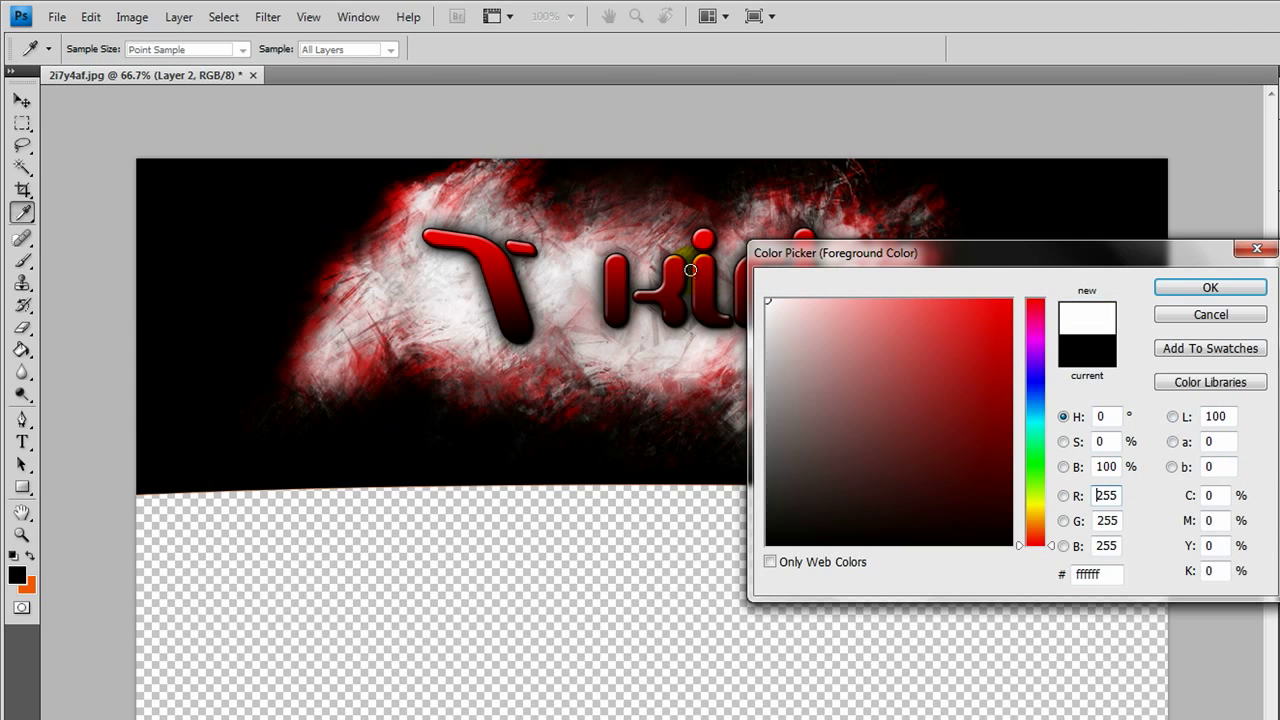
pyautogui.click(1174, 287)
# - Stamp a white swirl at the upper right and a 530 swirl-arrow at the upper left
pyautogui.click(135, 52)
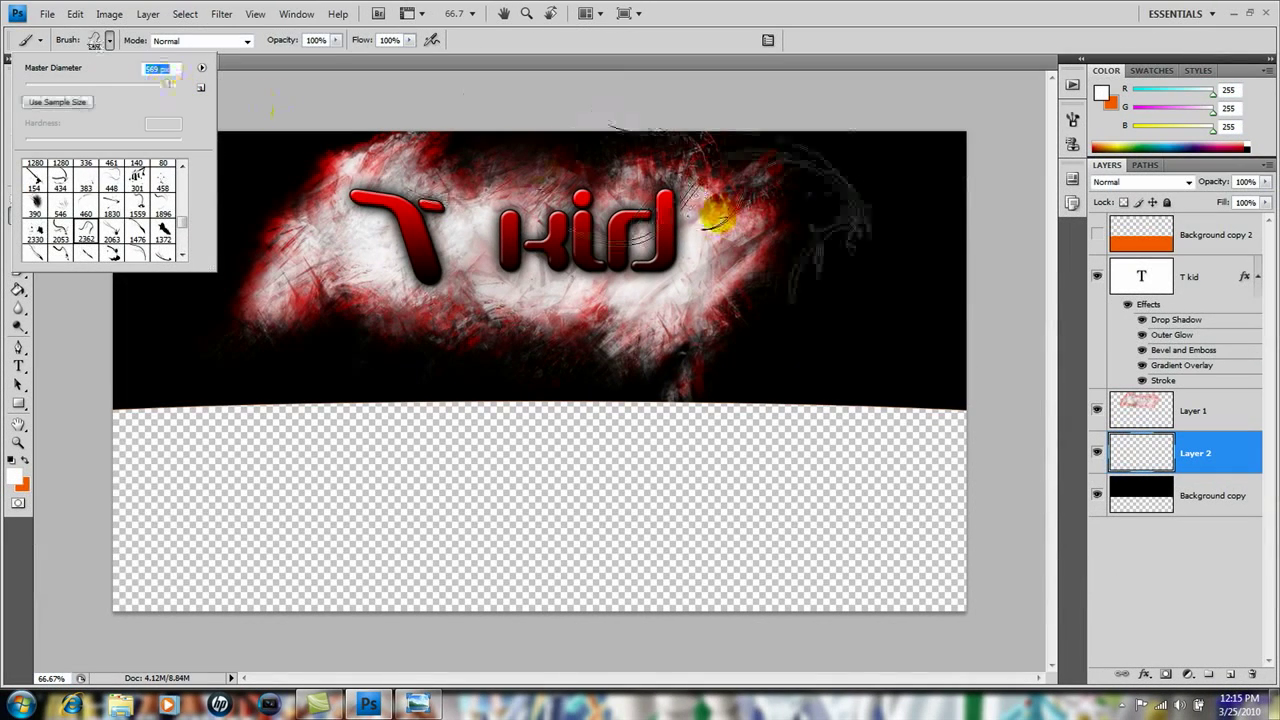
pyautogui.click(845, 215)
pyautogui.click(845, 215)
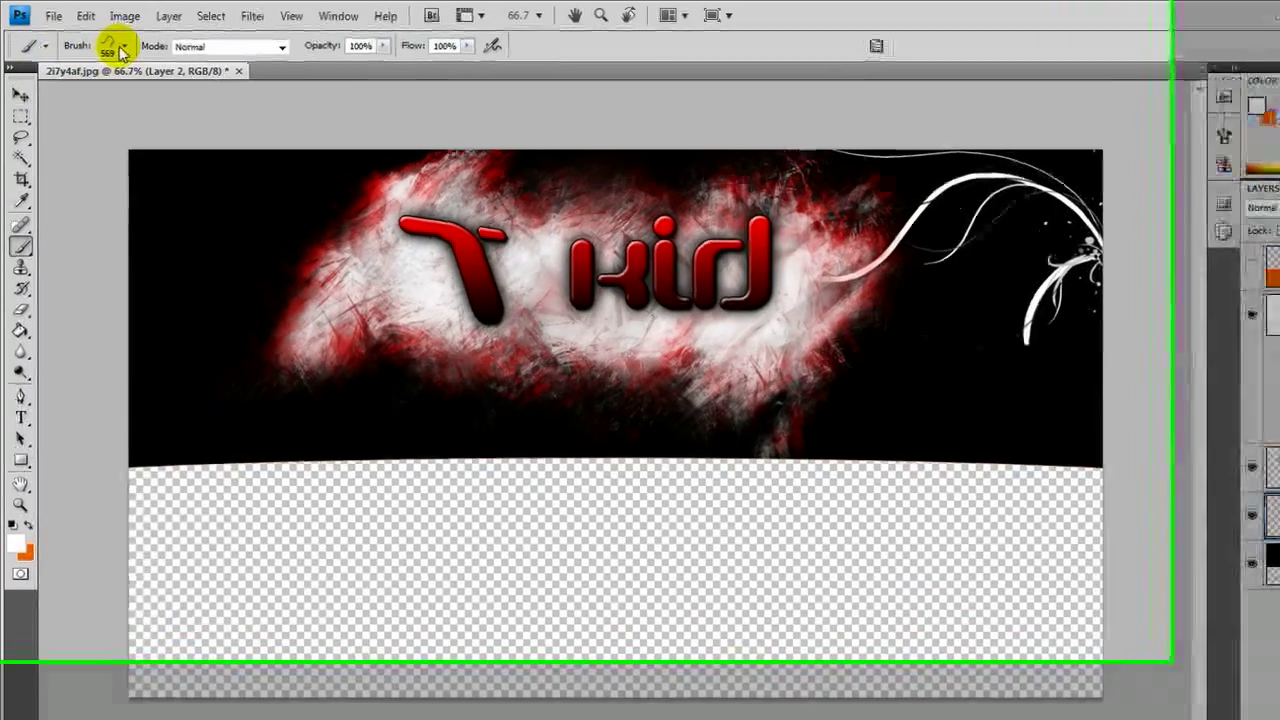
pyautogui.click(121, 51)
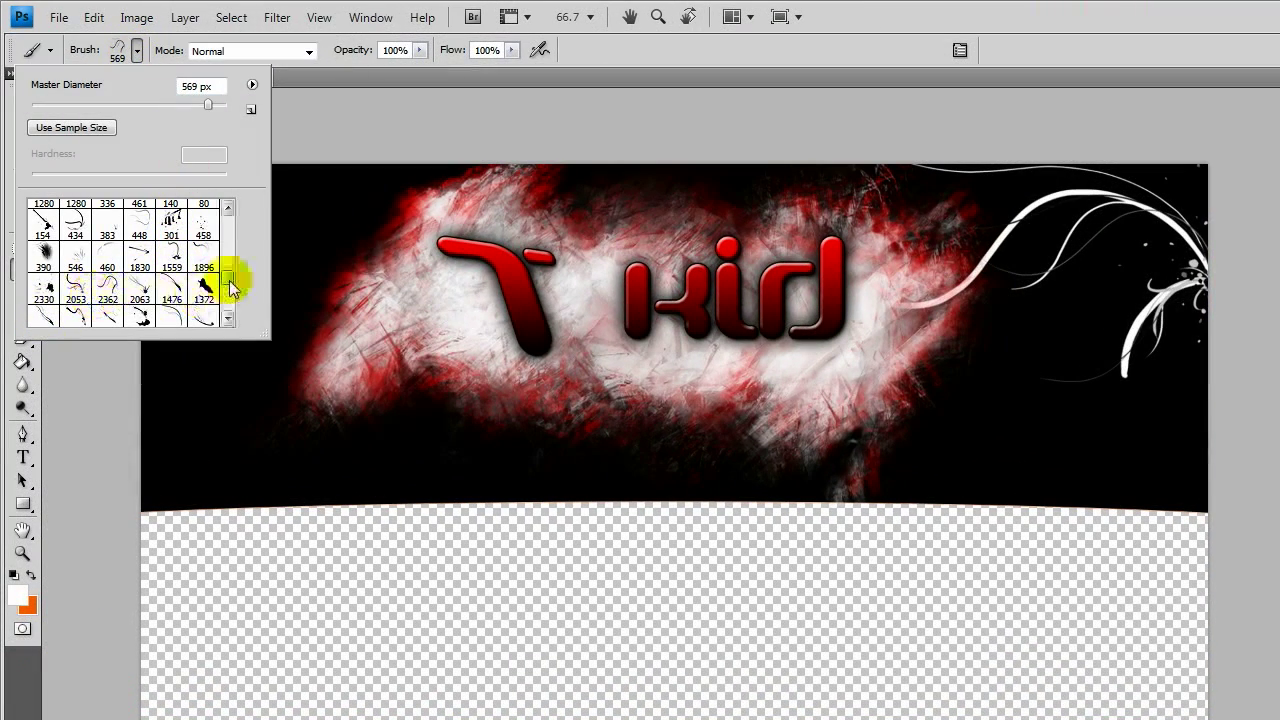
pyautogui.scroll(-3, 229, 284)
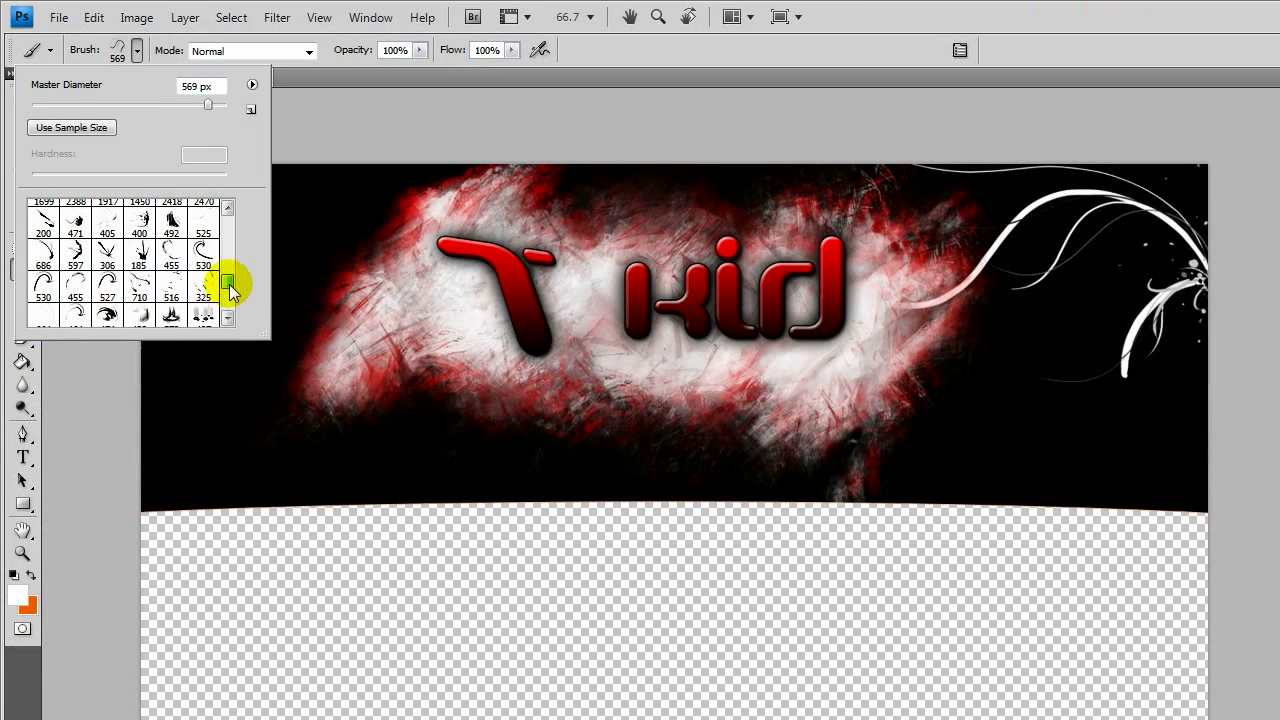
pyautogui.click(201, 253)
pyautogui.click(357, 223)
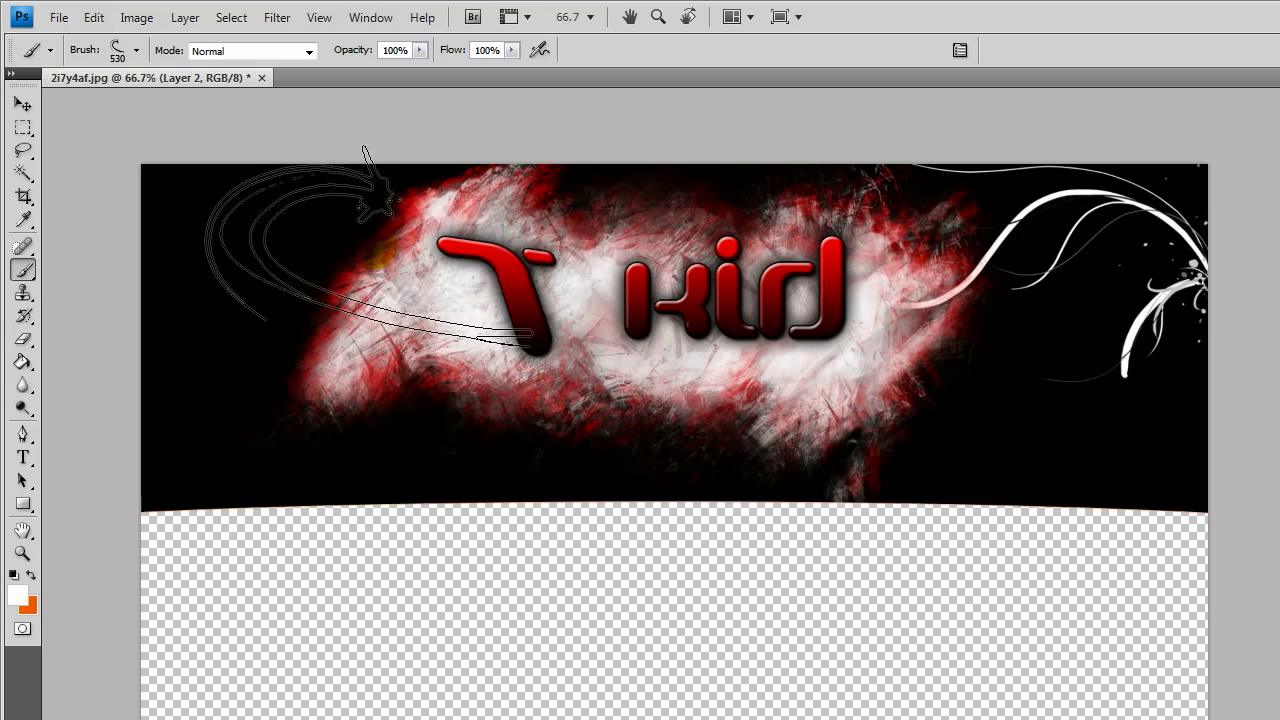
pyautogui.click(360, 265)
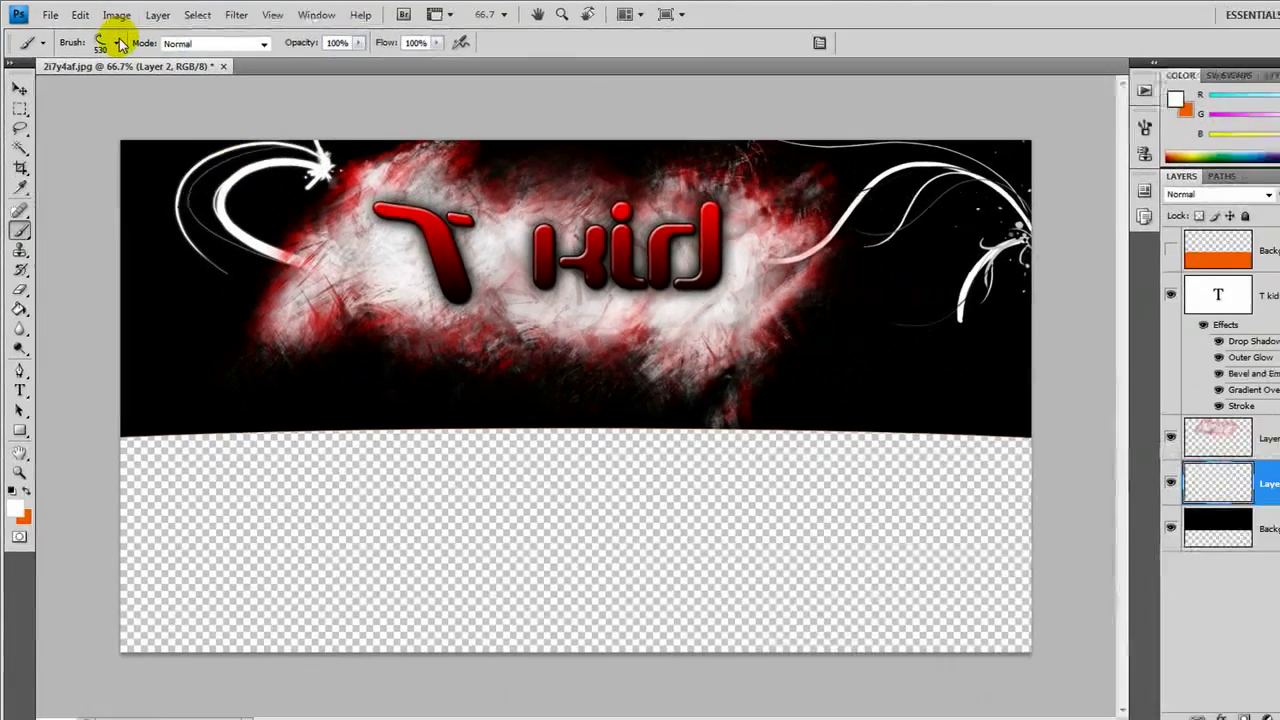
# - Stamp two white splashes near the left edge with the 616 splash brush
pyautogui.click(136, 50)
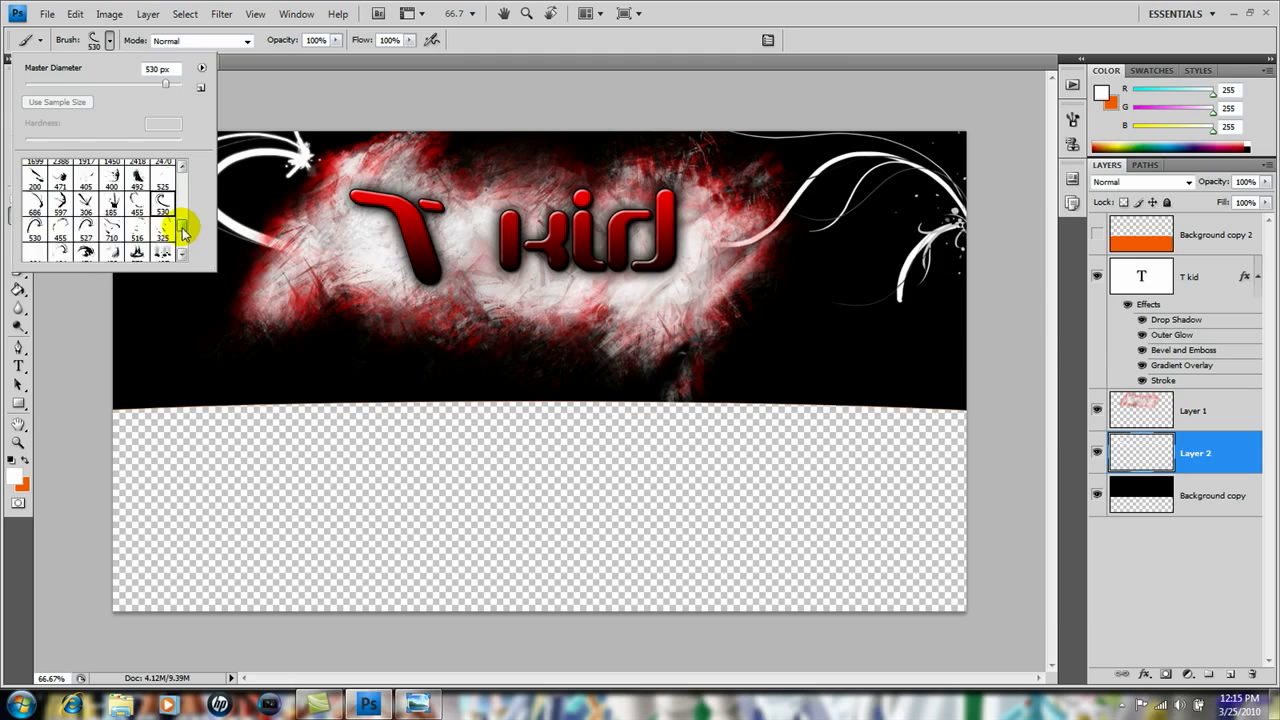
pyautogui.scroll(-2, 180, 228)
pyautogui.click(86, 233)
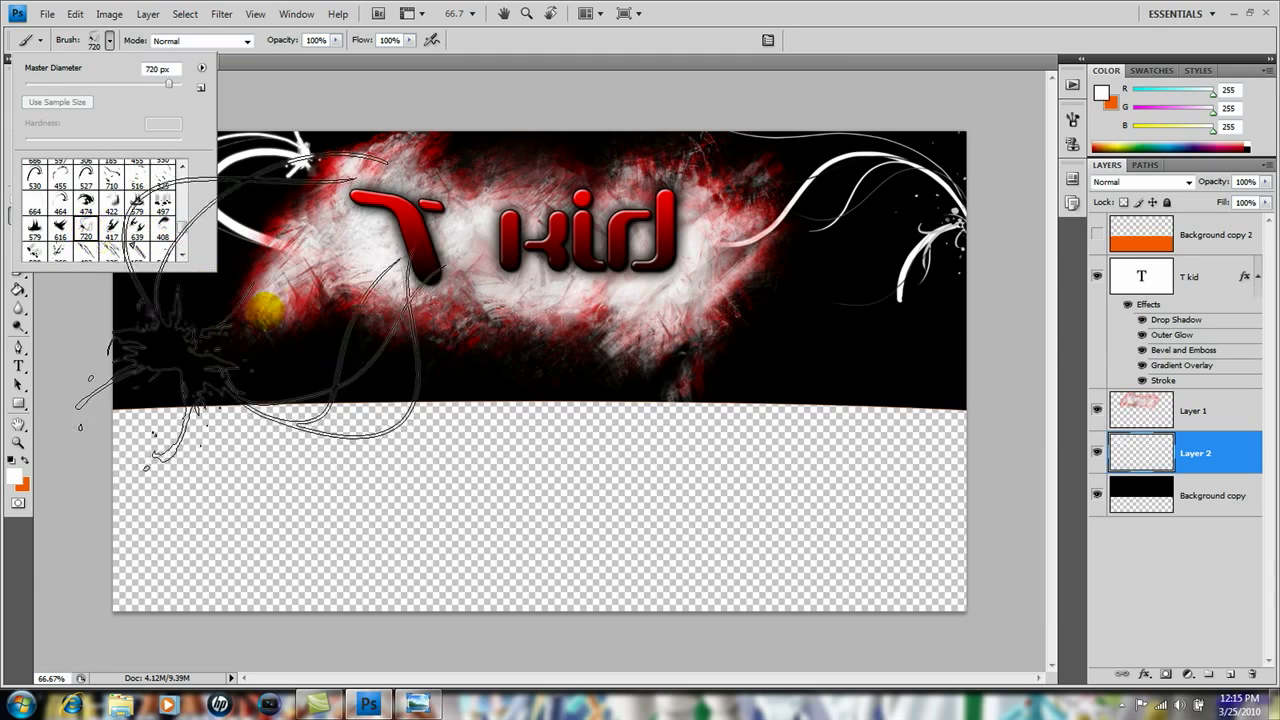
pyautogui.click(277, 294)
pyautogui.click(277, 294)
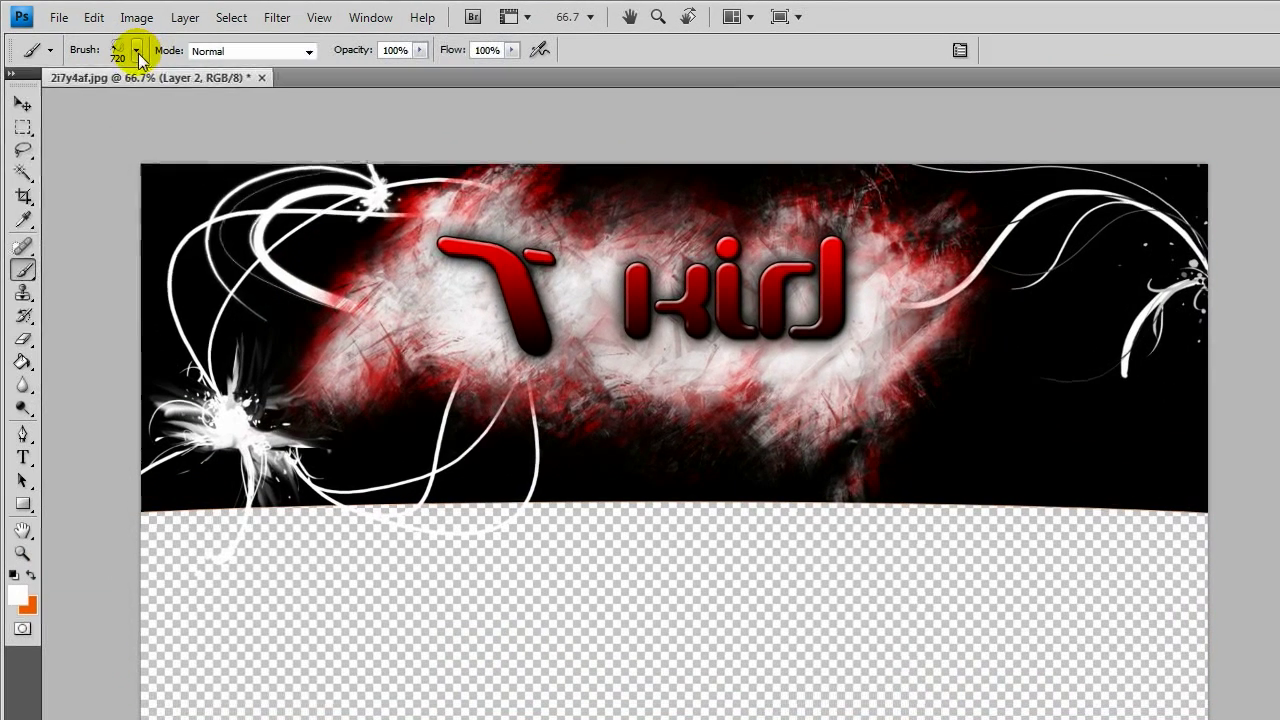
# - Choose the 235 brush and set its size to 463 px
pyautogui.click(137, 51)
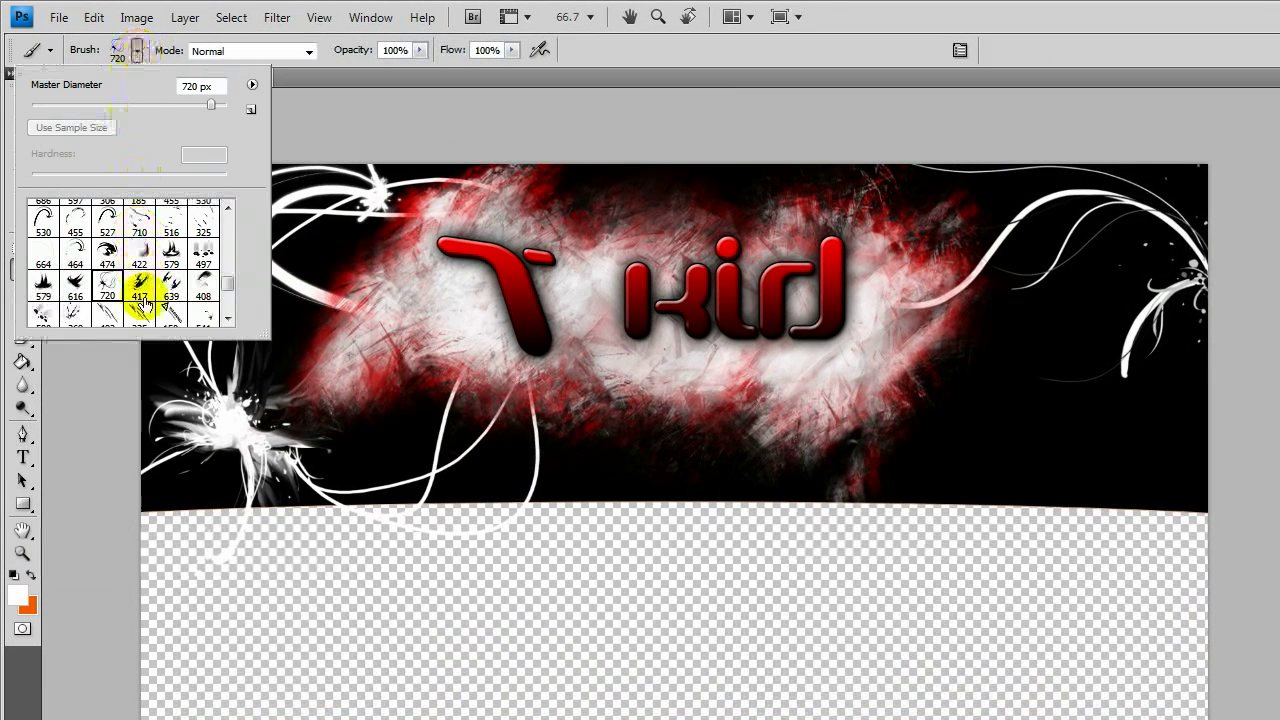
pyautogui.scroll(-2, 232, 291)
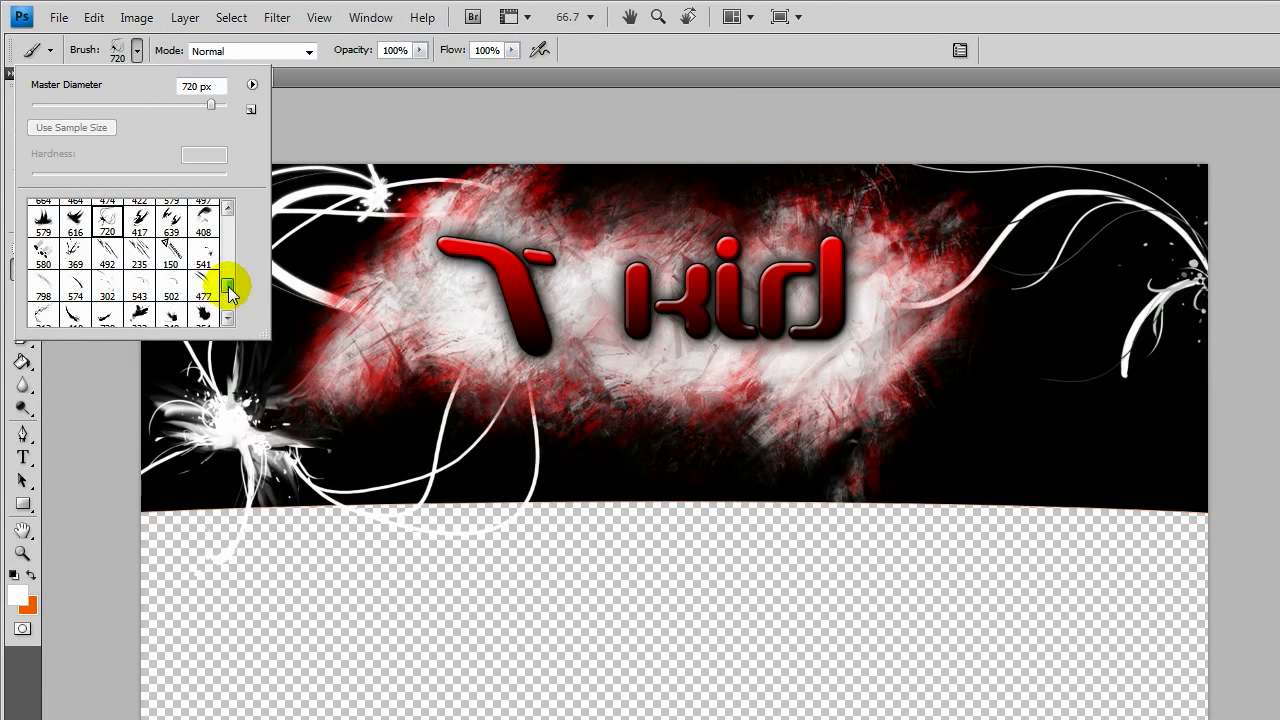
pyautogui.click(141, 256)
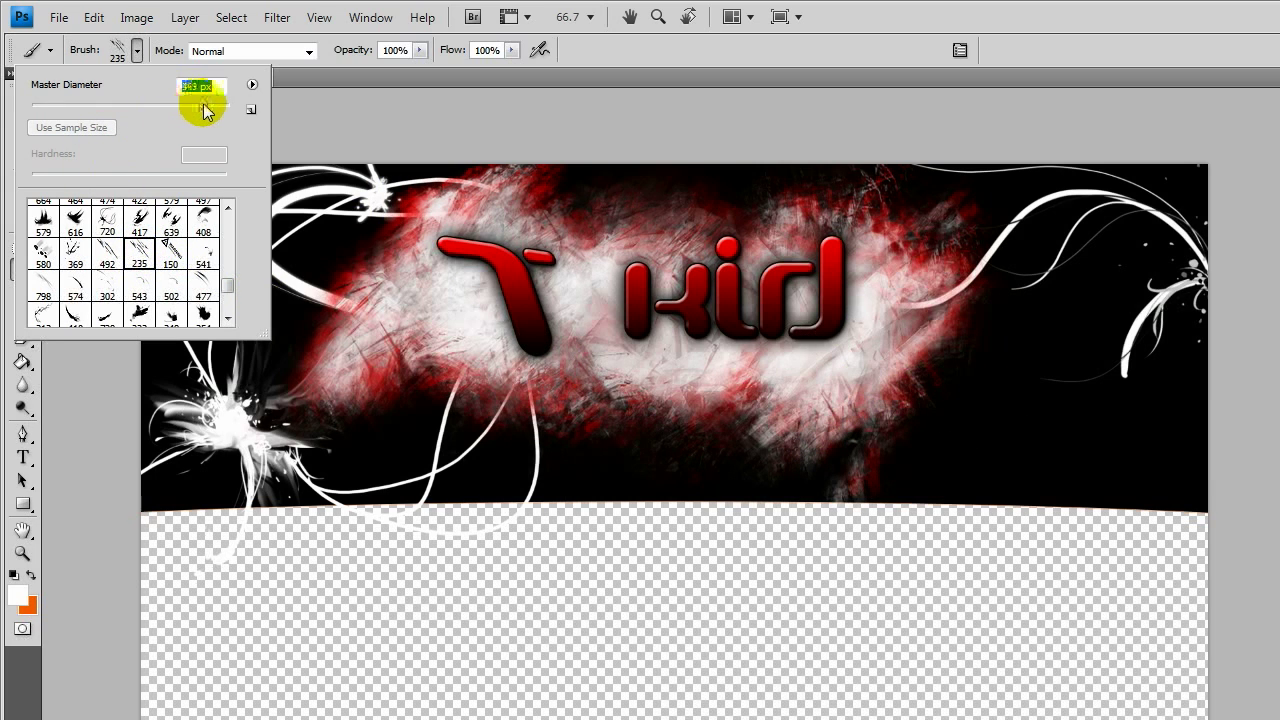
pyautogui.click(960, 465)
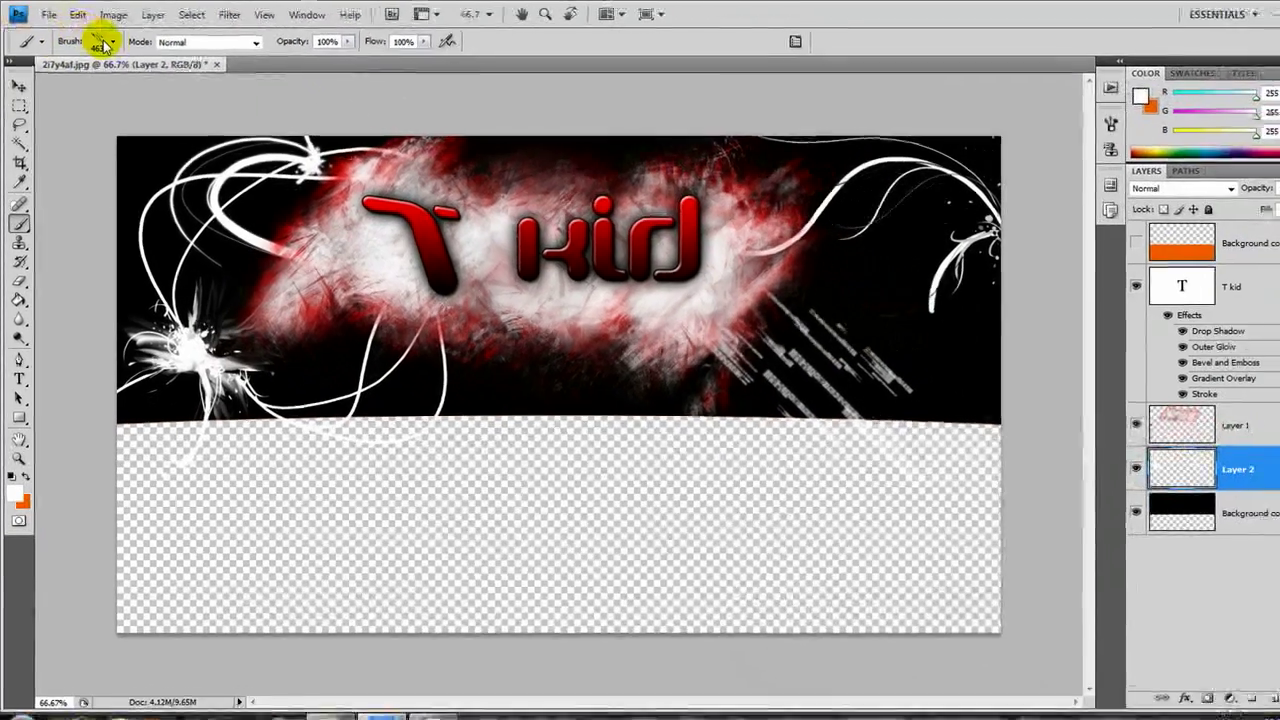
# - Switch to the 448 px swirl brush at 329 px and paint white swirls across the top
pyautogui.click(104, 44)
pyautogui.scroll(-4, 178, 230)
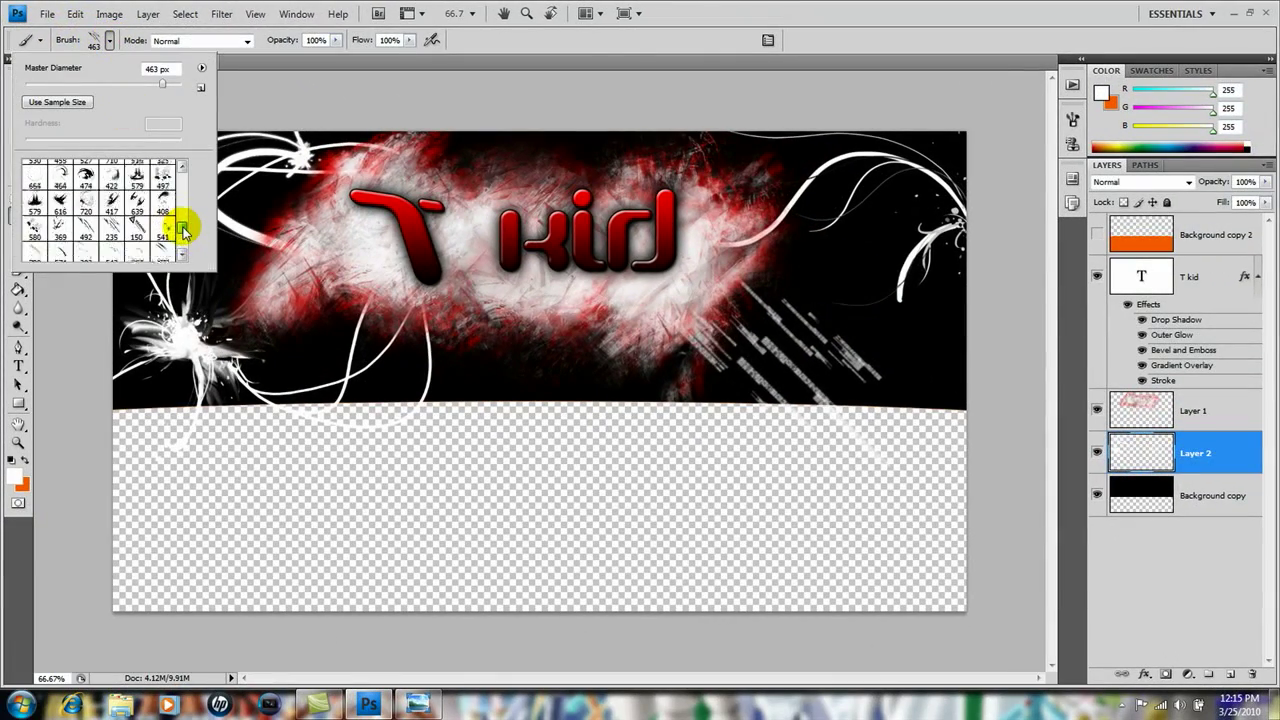
pyautogui.scroll(-10, 183, 228)
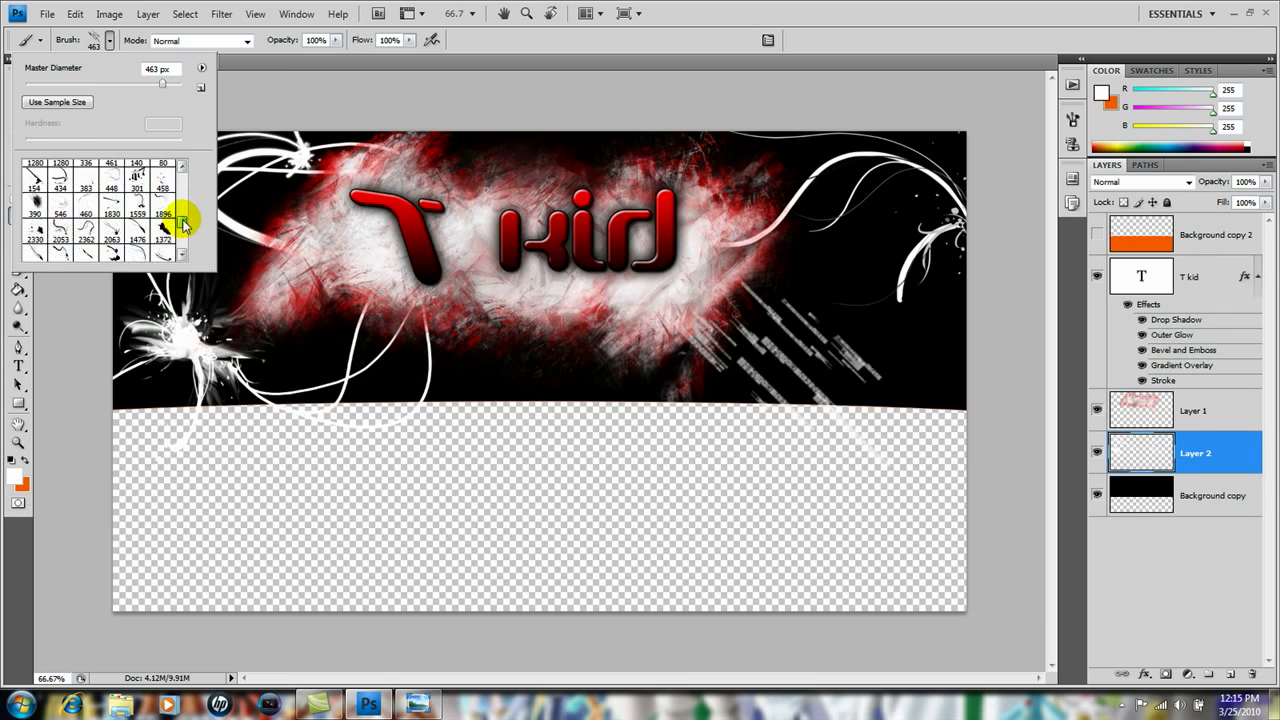
pyautogui.scroll(-3, 183, 227)
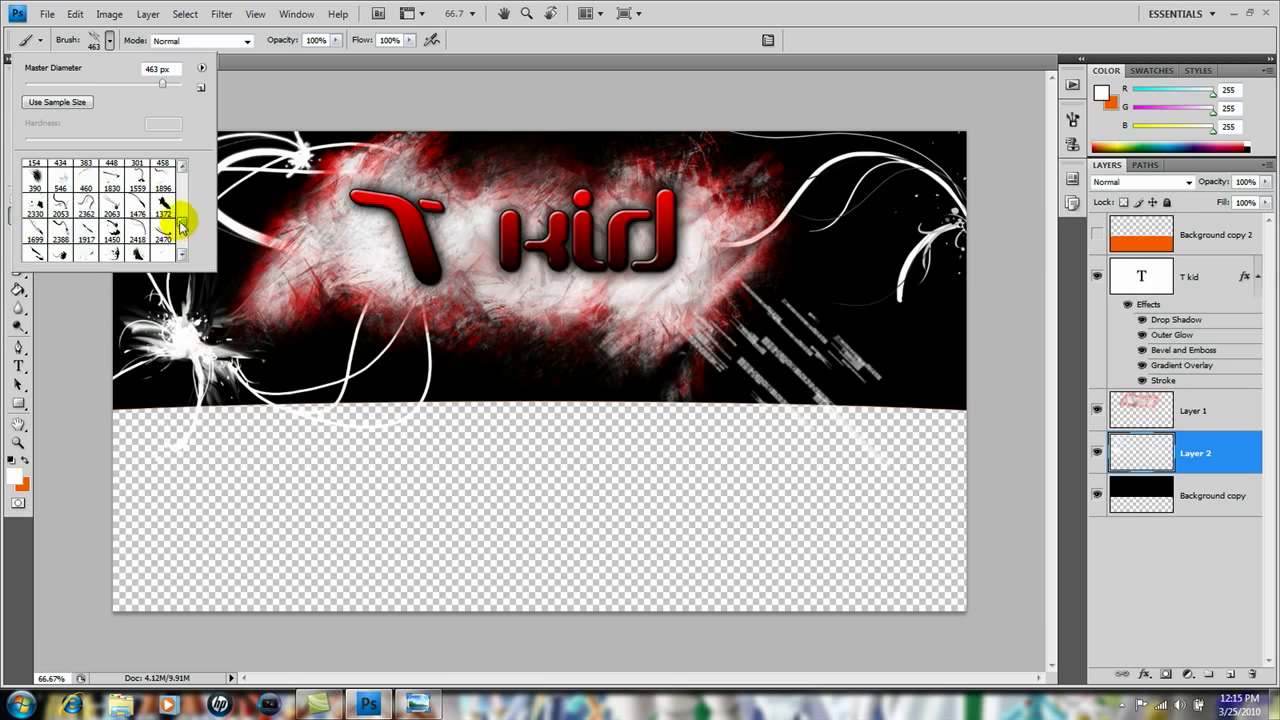
pyautogui.scroll(3, 182, 227)
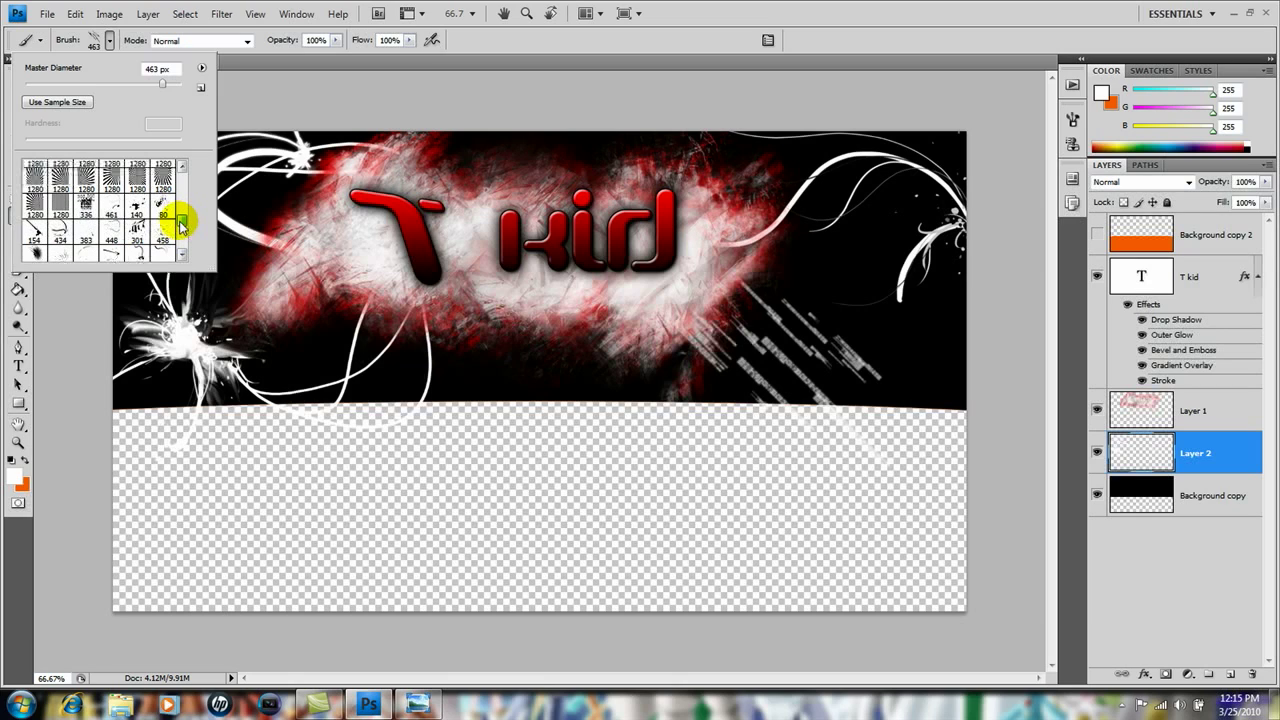
pyautogui.click(92, 236)
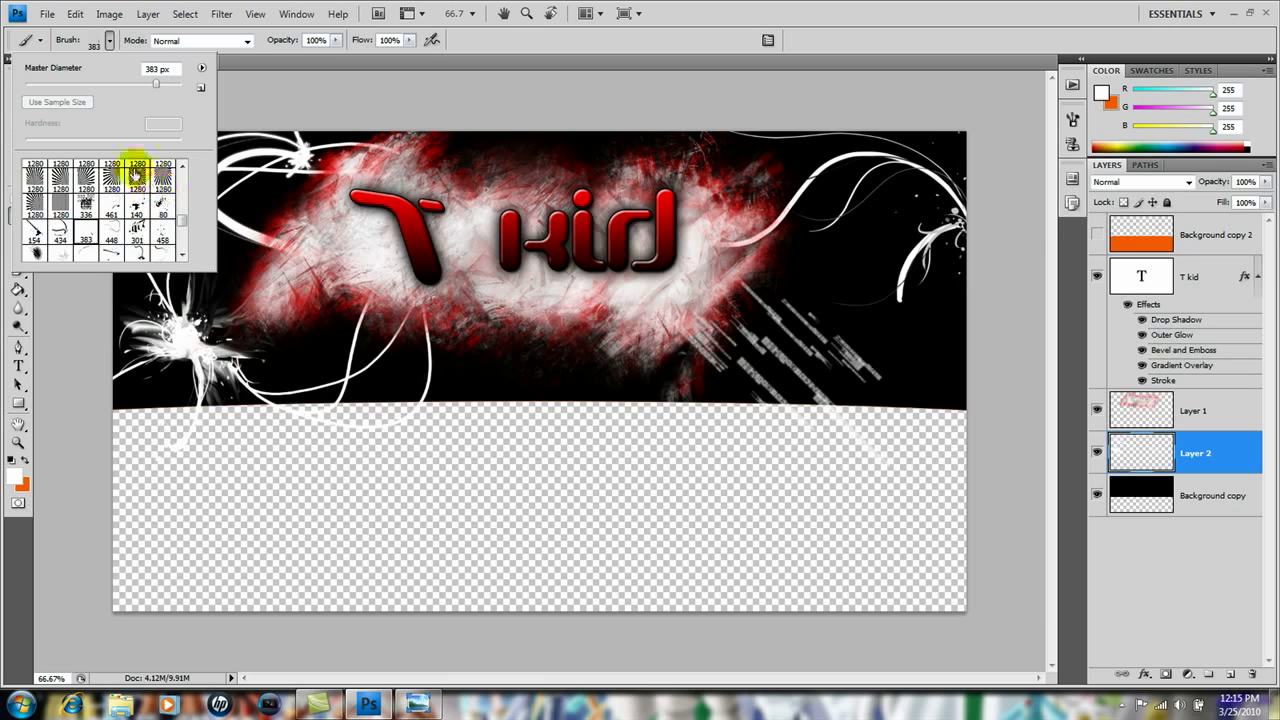
pyautogui.click(111, 237)
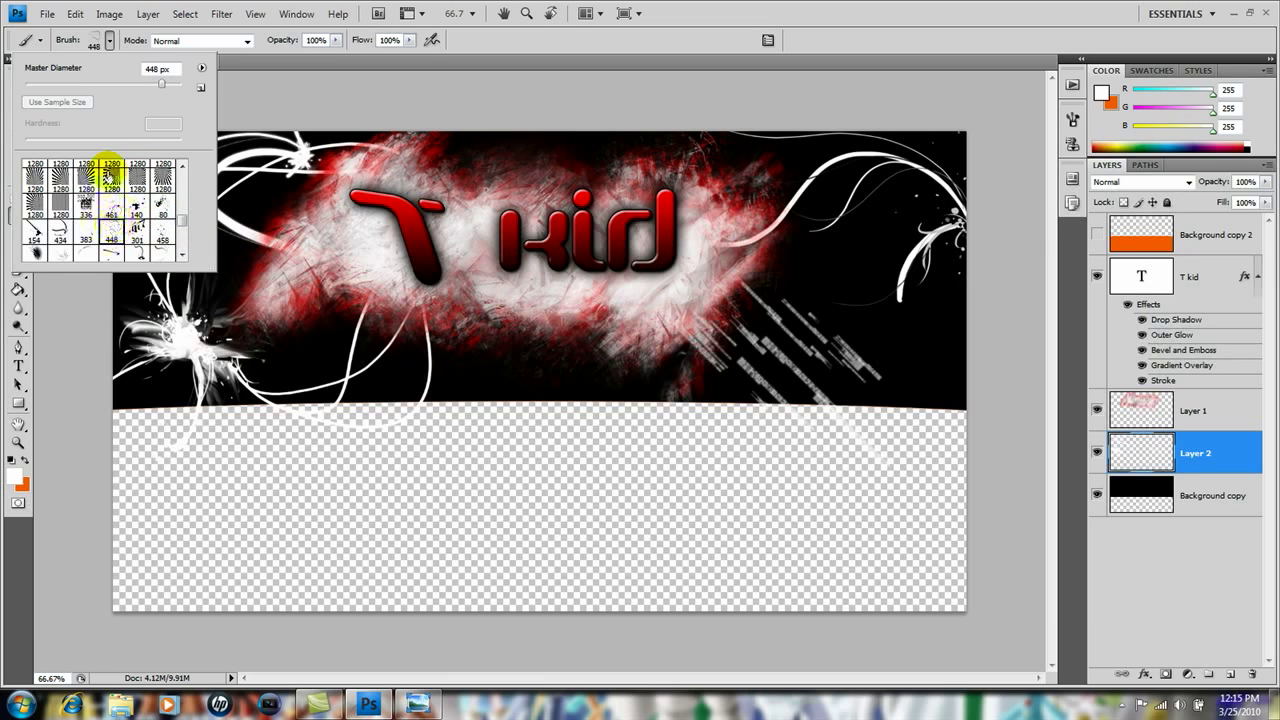
pyautogui.moveTo(161, 83); pyautogui.dragTo(152, 83)
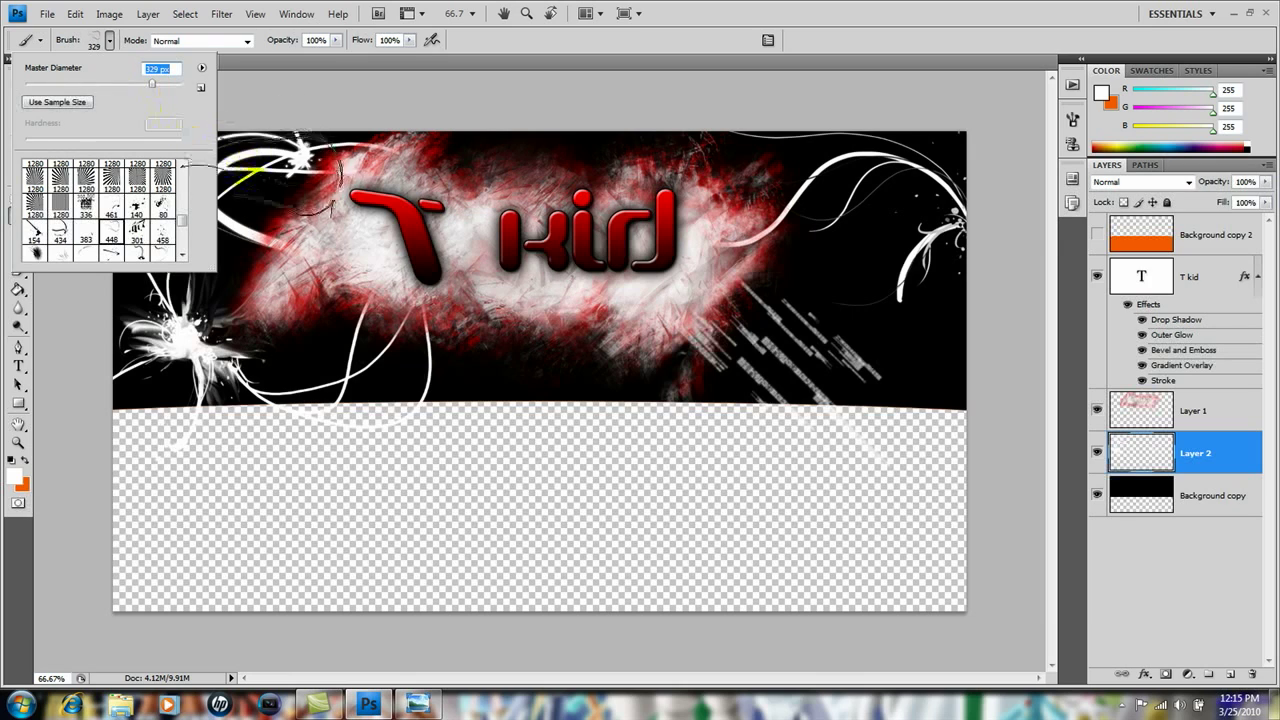
pyautogui.press('Return')
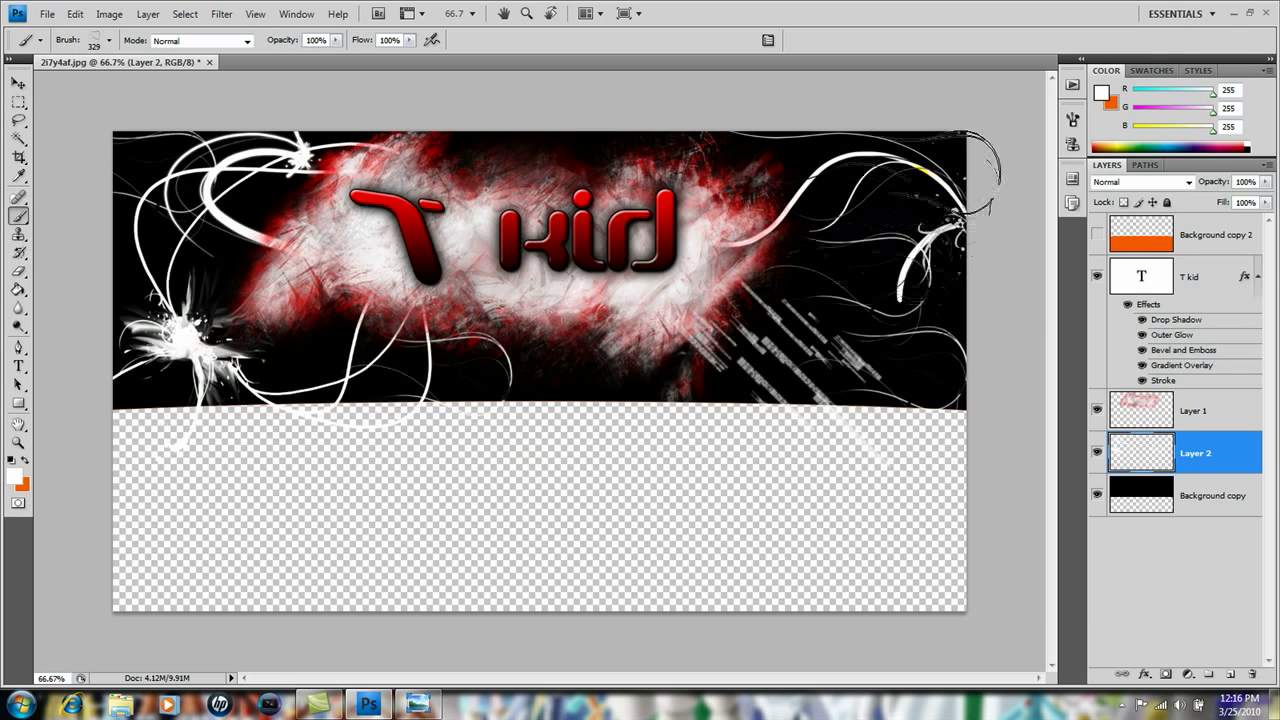
pyautogui.moveTo(455, 435)
pyautogui.mouseDown()
pyautogui.moveTo(530, 453)
pyautogui.moveTo(553, 418)
pyautogui.moveTo(677, 458)
pyautogui.moveTo(675, 445)
pyautogui.mouseUp()
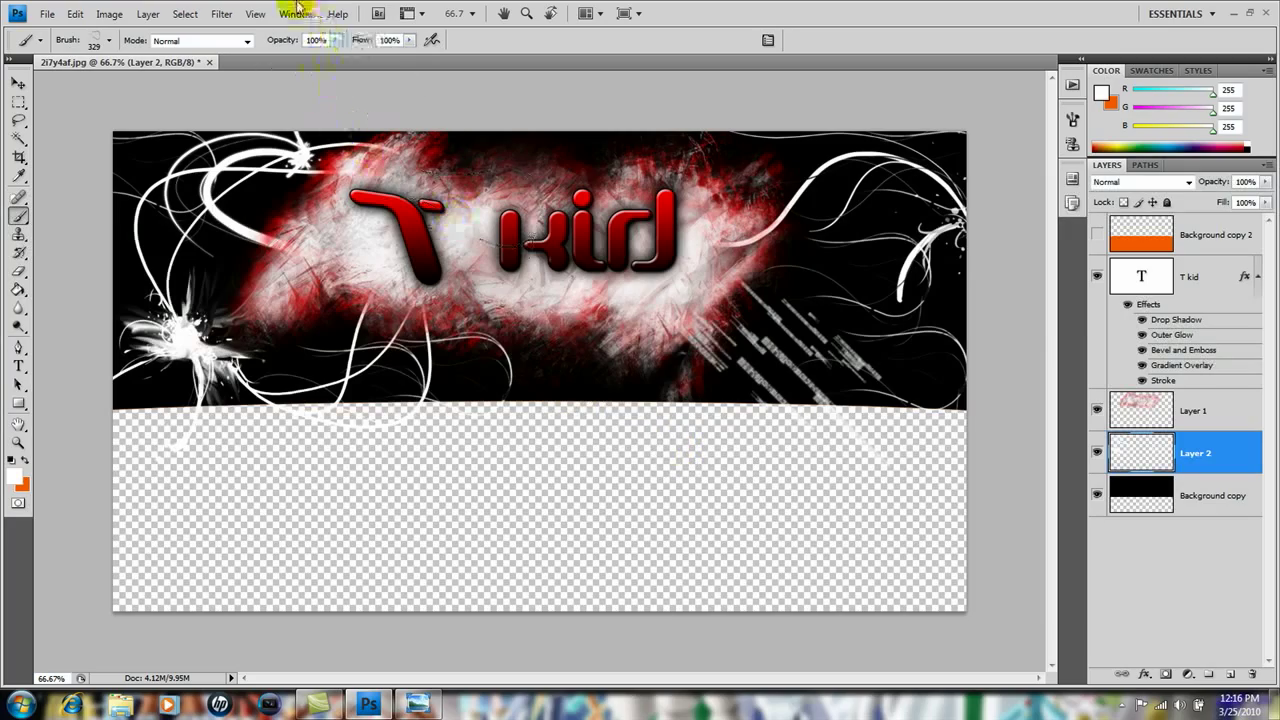
# - Apply a Motion Blur with 0° angle and 41-pixel distance to Layer 2's swirls
pyautogui.click(224, 14)
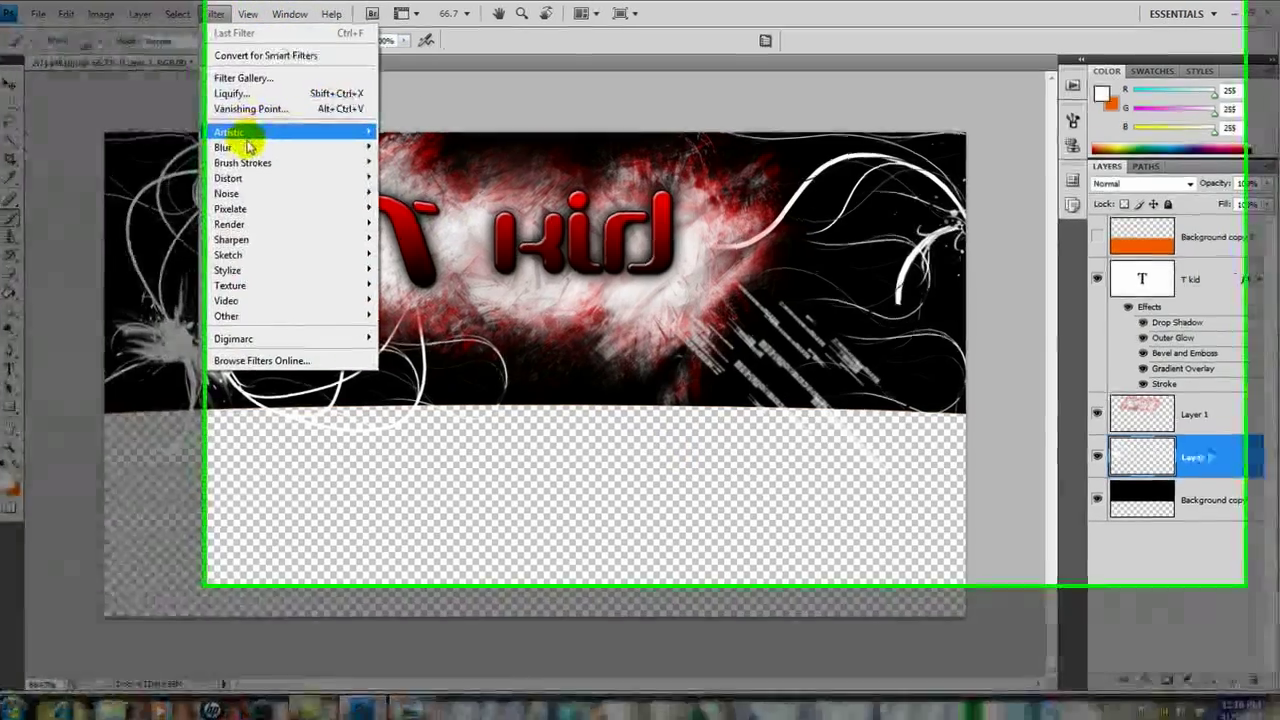
pyautogui.moveTo(251, 129)
pyautogui.click(260, 295)
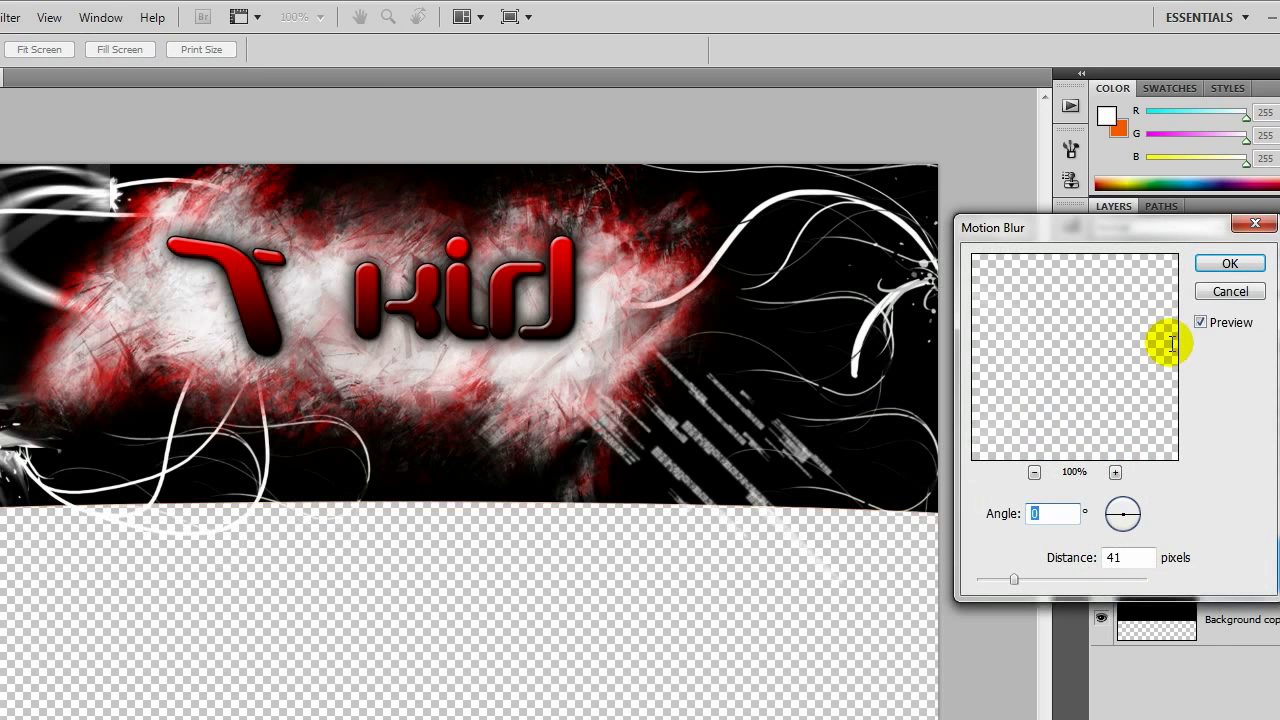
pyautogui.click(1230, 264)
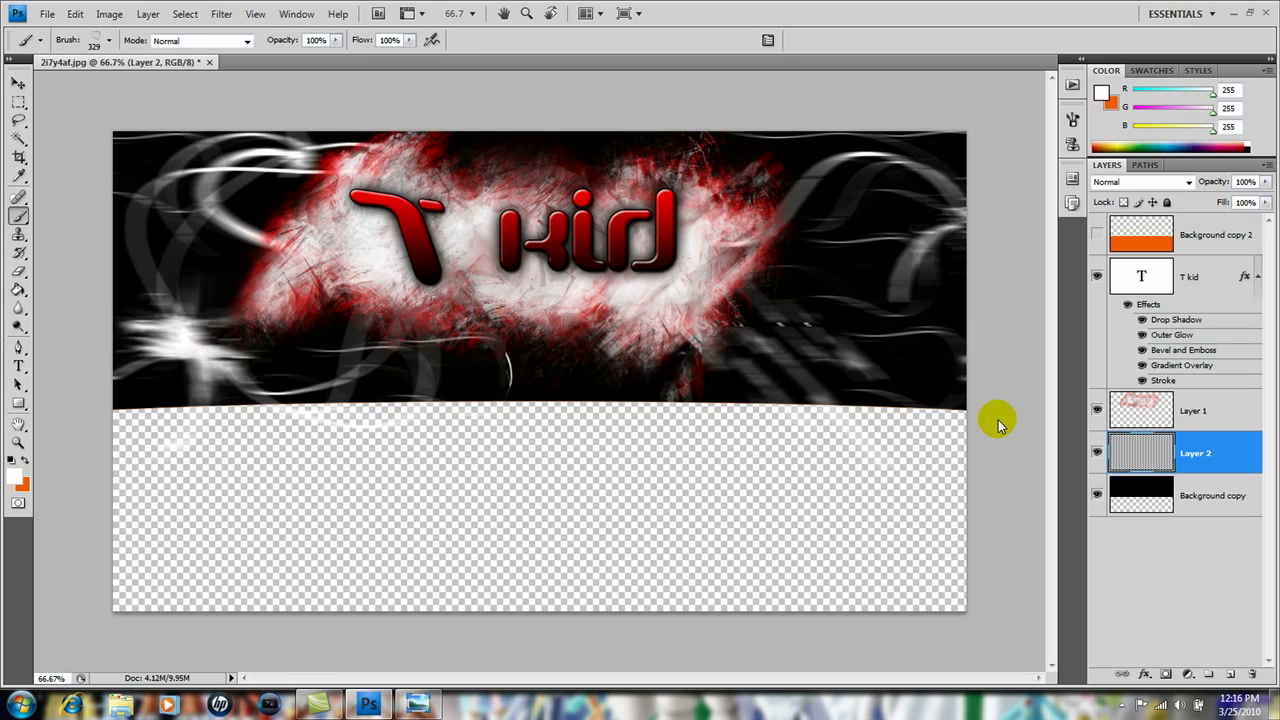
# - Turn on visibility of the orange Background copy 2 layer
pyautogui.click(1099, 235)
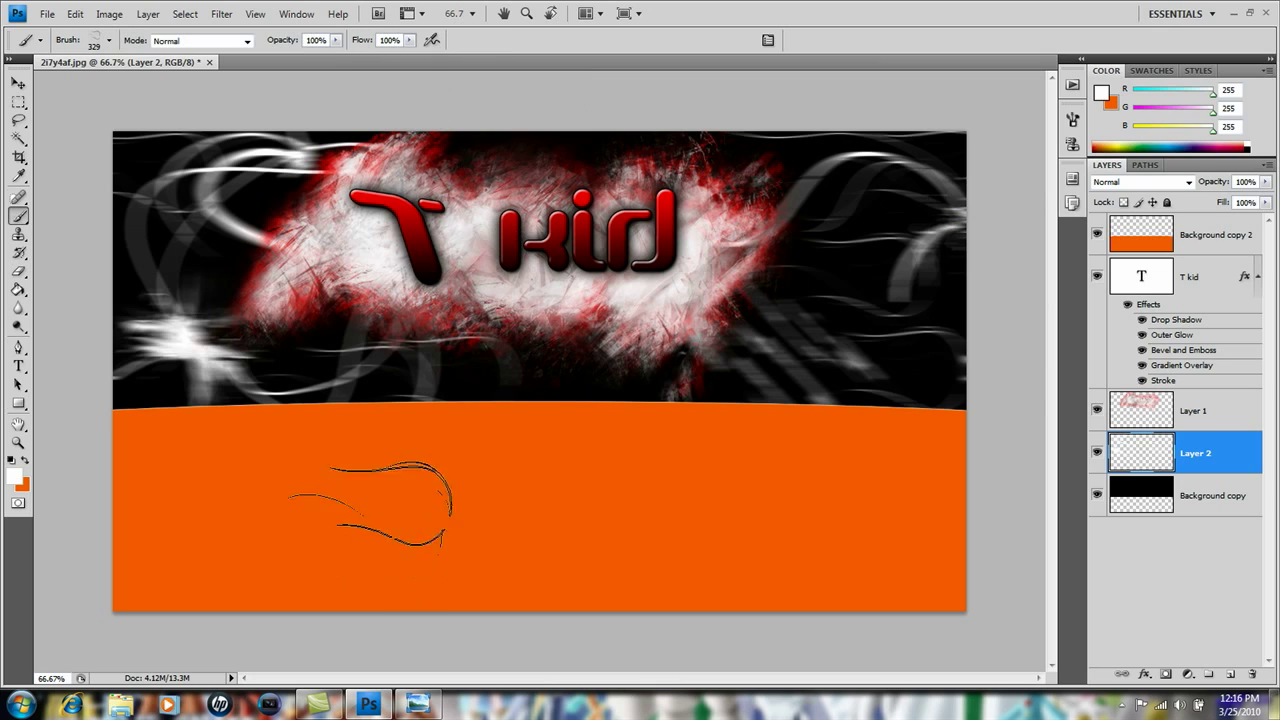
# - Save a JPEG copy named 2i7y4af.jpg to the Desktop at maximum quality 12
pyautogui.click(47, 14)
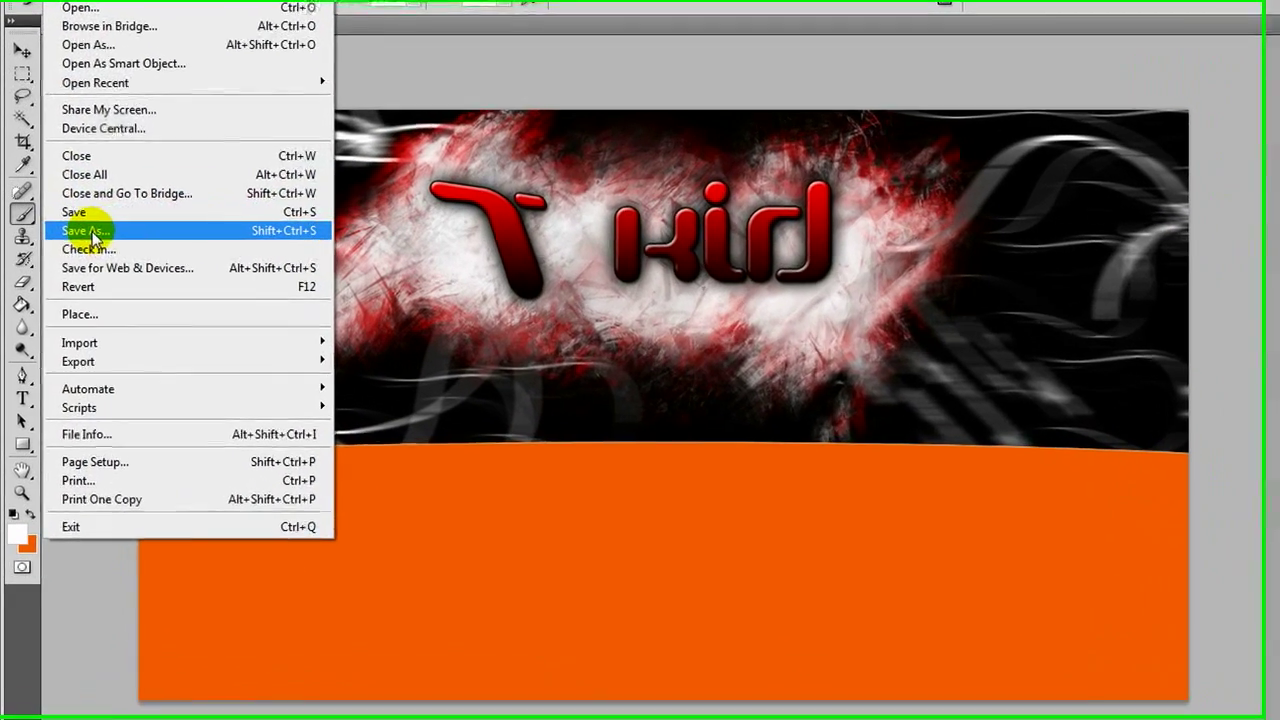
pyautogui.click(70, 229)
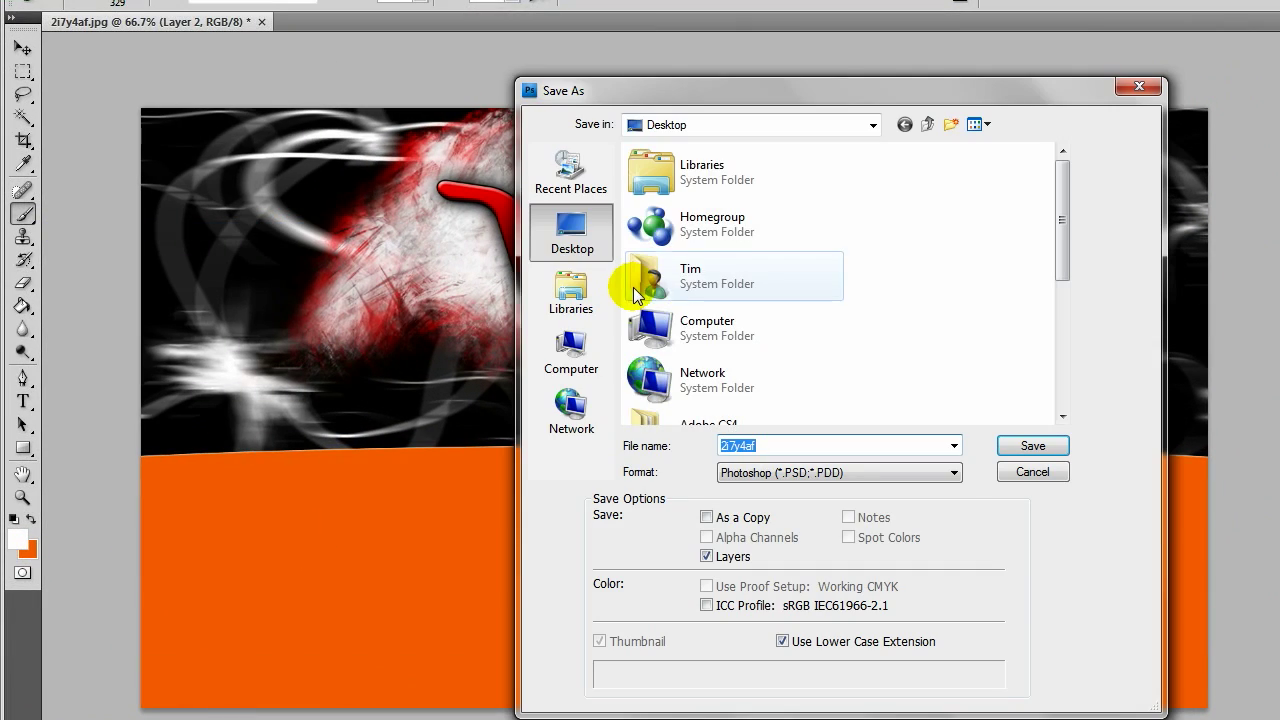
pyautogui.click(952, 473)
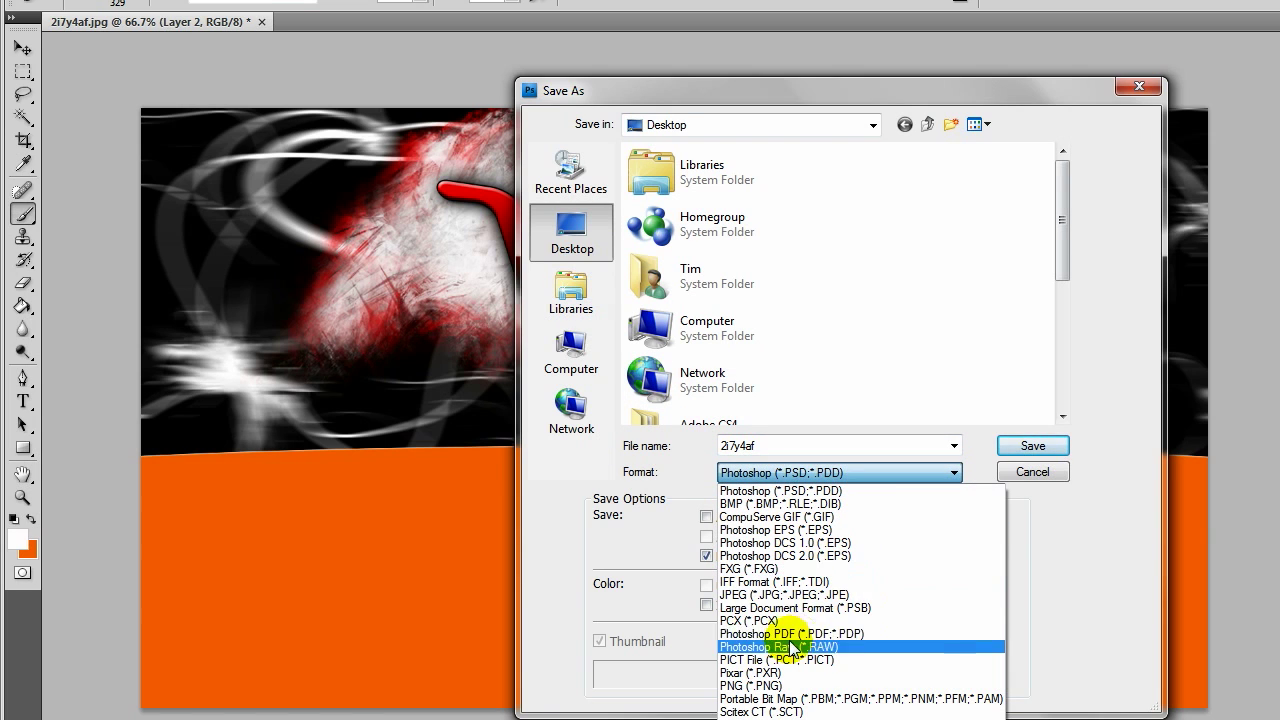
pyautogui.click(748, 594)
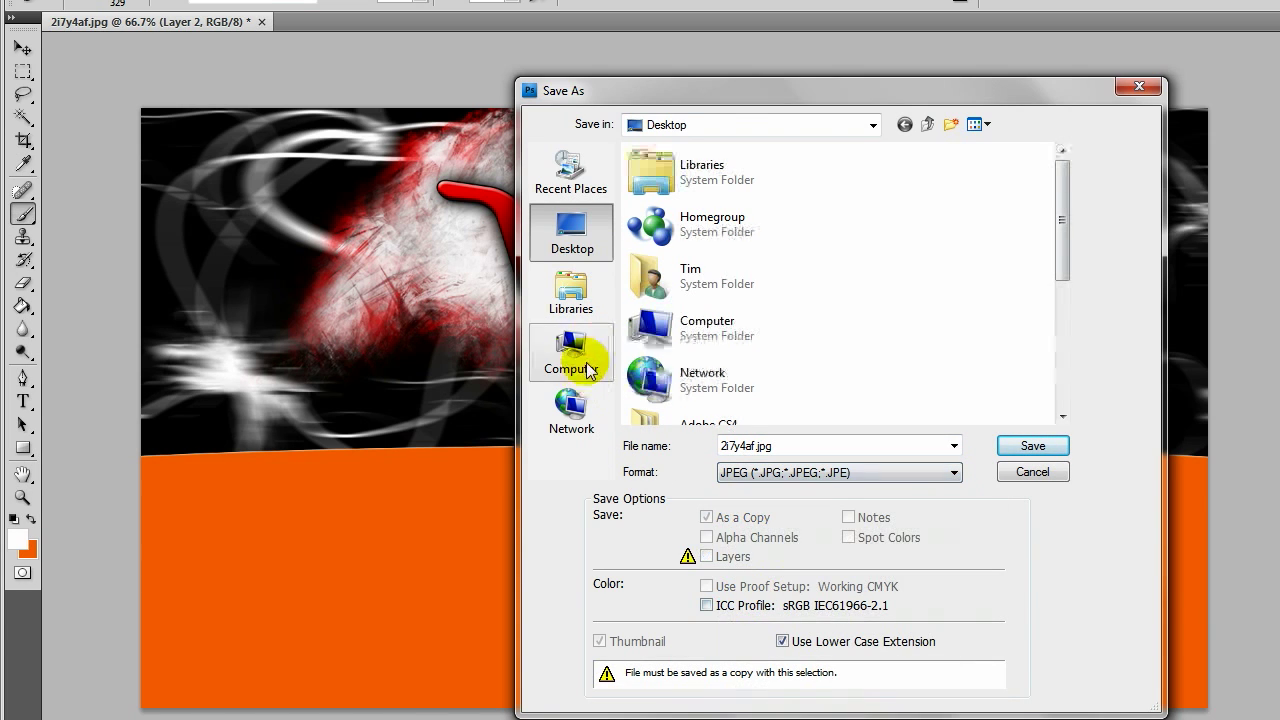
pyautogui.doubleClick(750, 445)
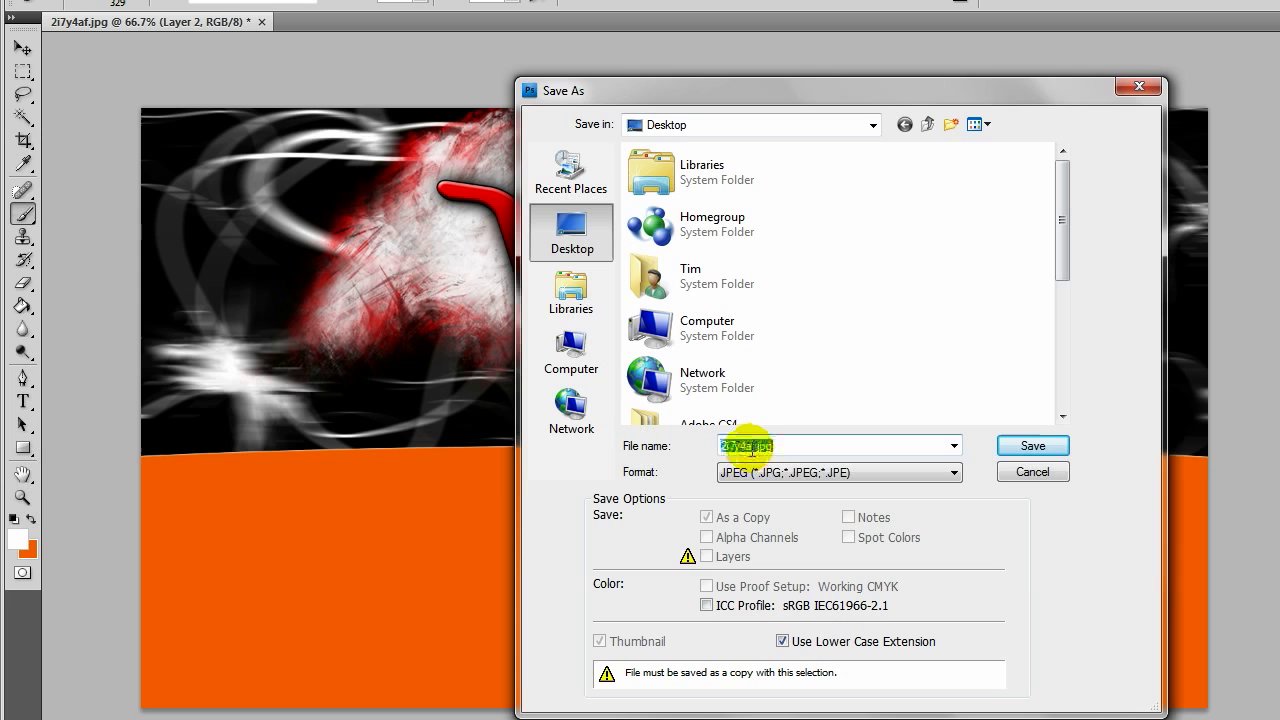
pyautogui.click(750, 445)
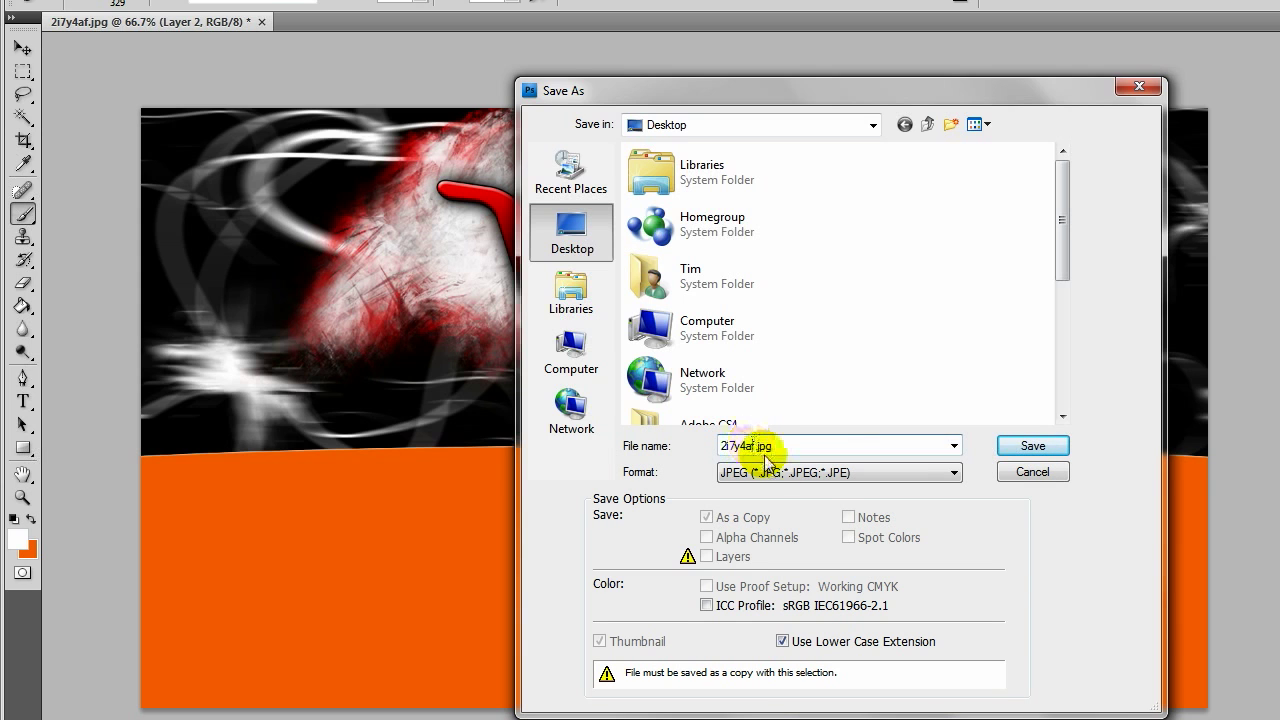
pyautogui.press('BackSpace')
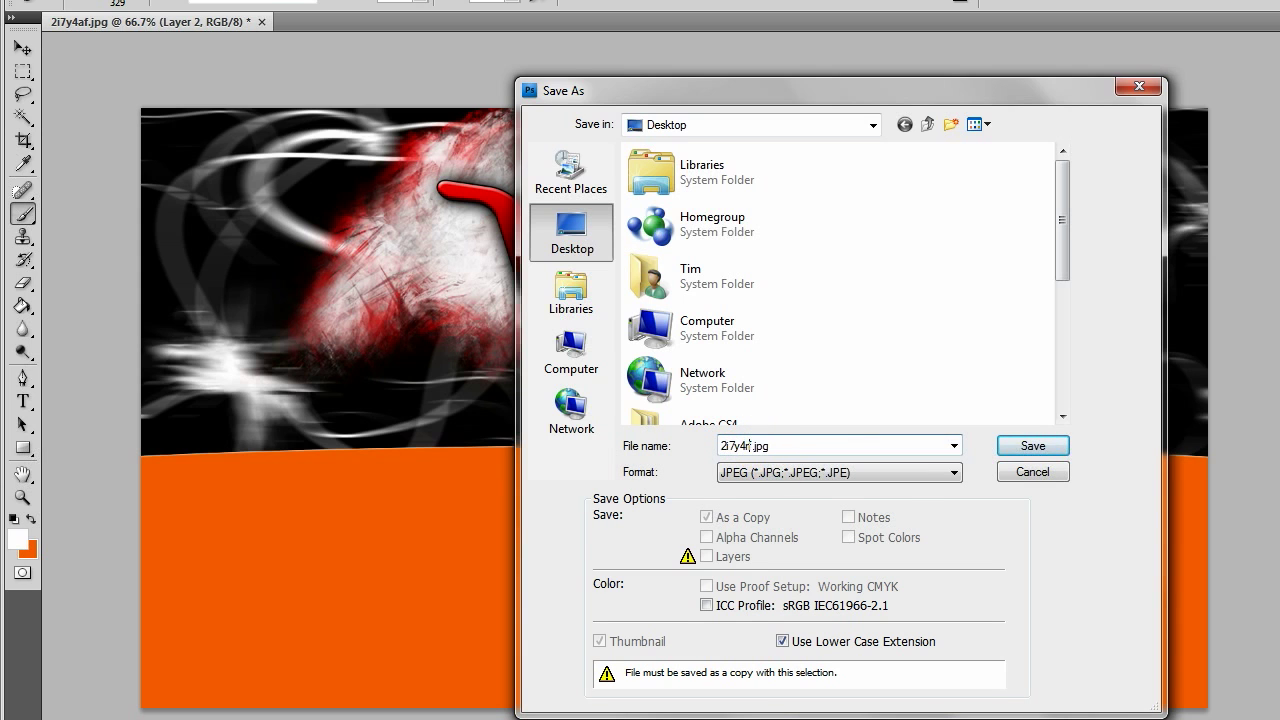
pyautogui.click(1031, 447)
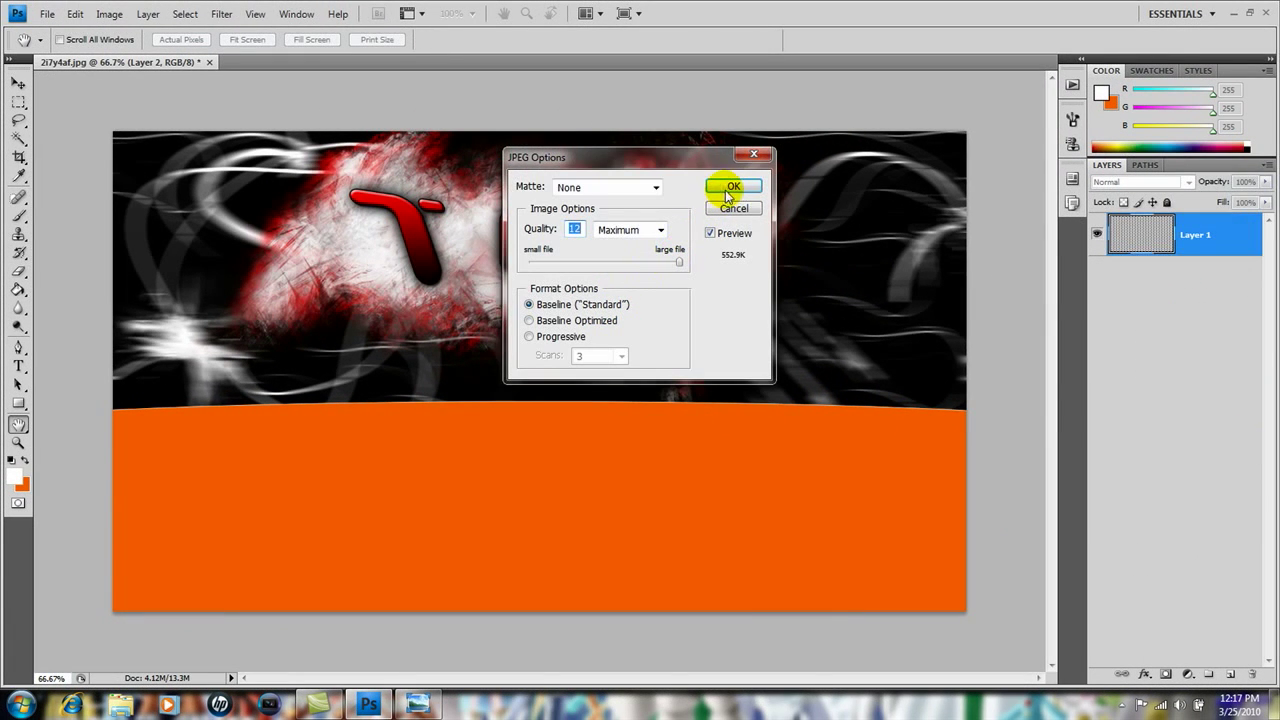
pyautogui.click(731, 187)
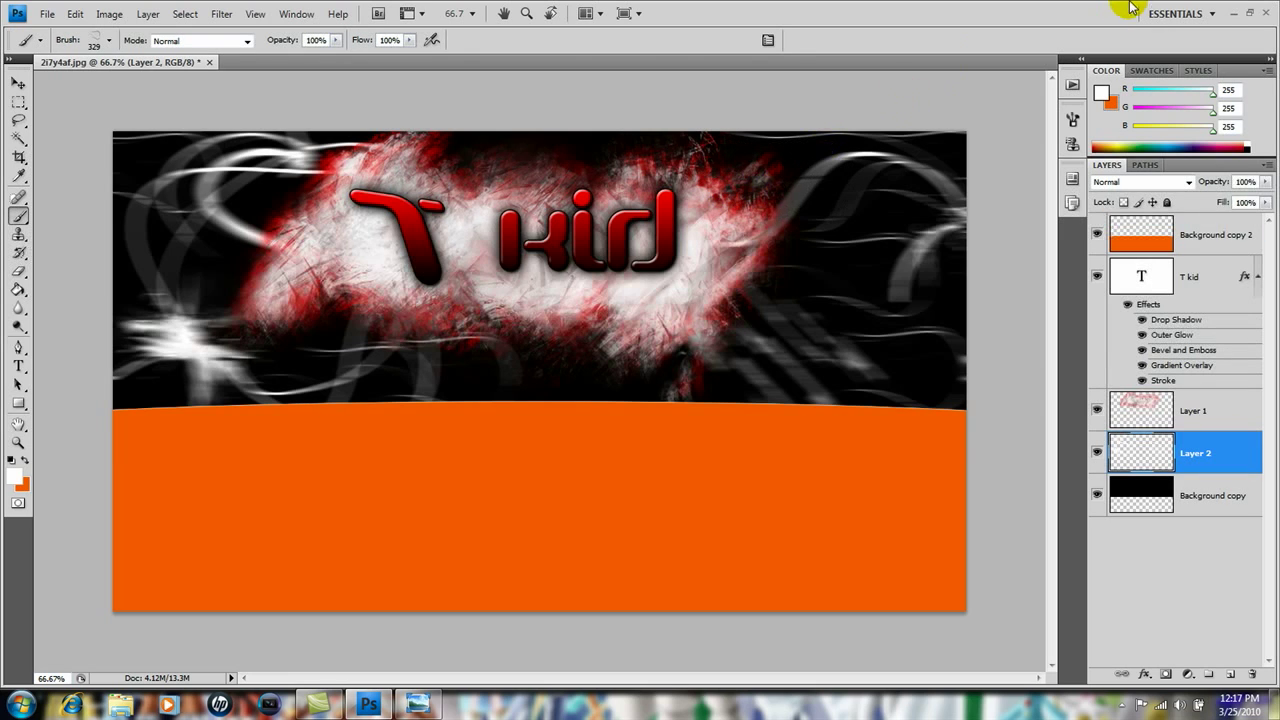
# - Copy the 2i7y4rf desktop JPEG onto the KINGSTON (F:) drive and check its preview
pyautogui.click(1233, 14)
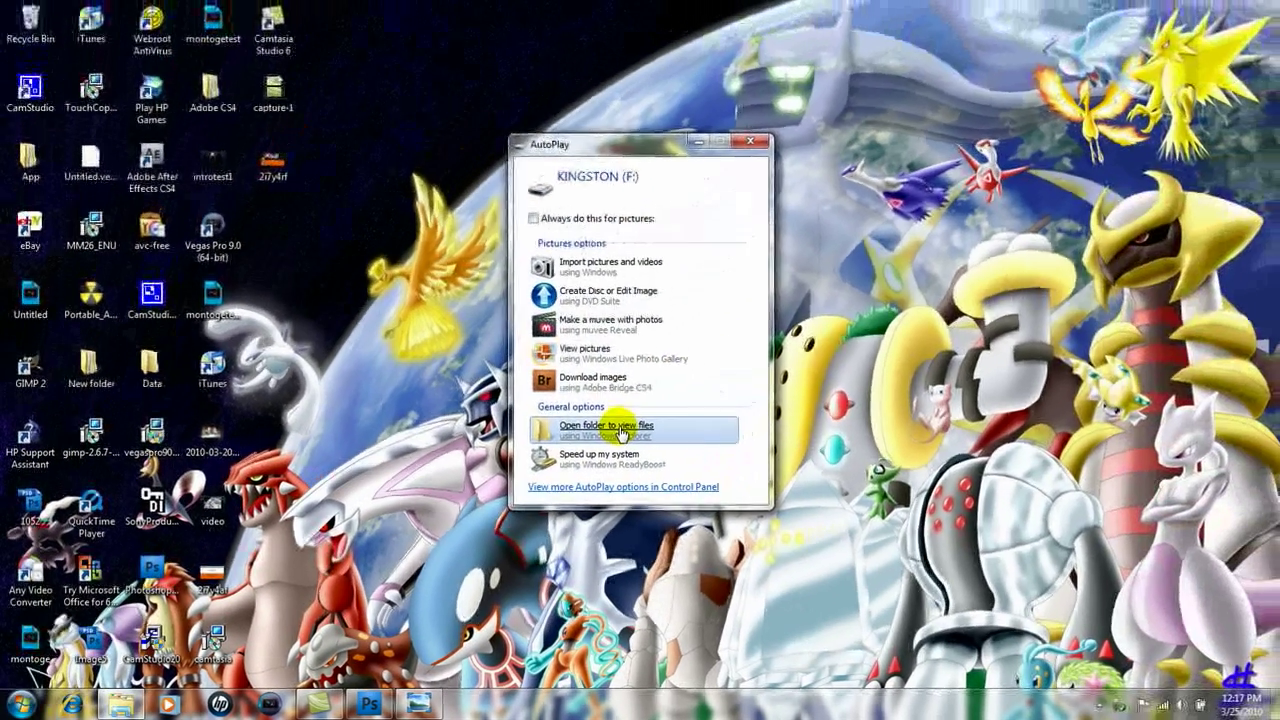
pyautogui.click(688, 400)
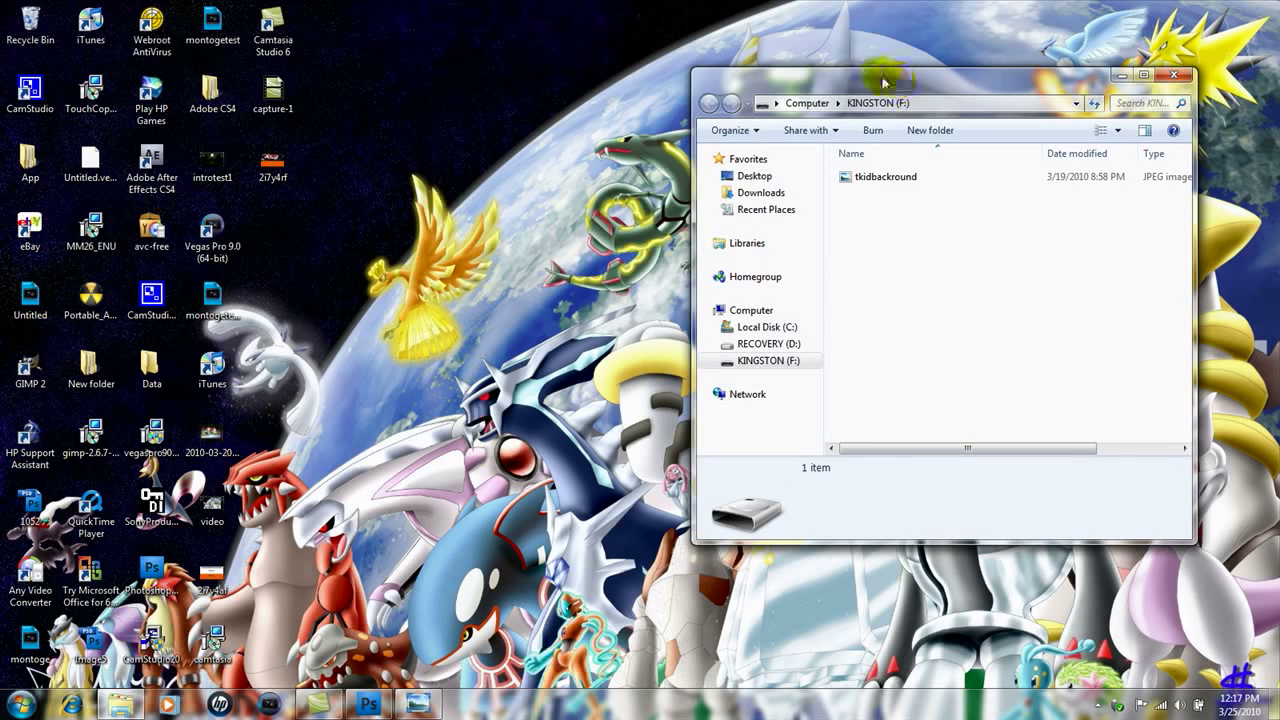
pyautogui.moveTo(281, 171); pyautogui.dragTo(914, 249)
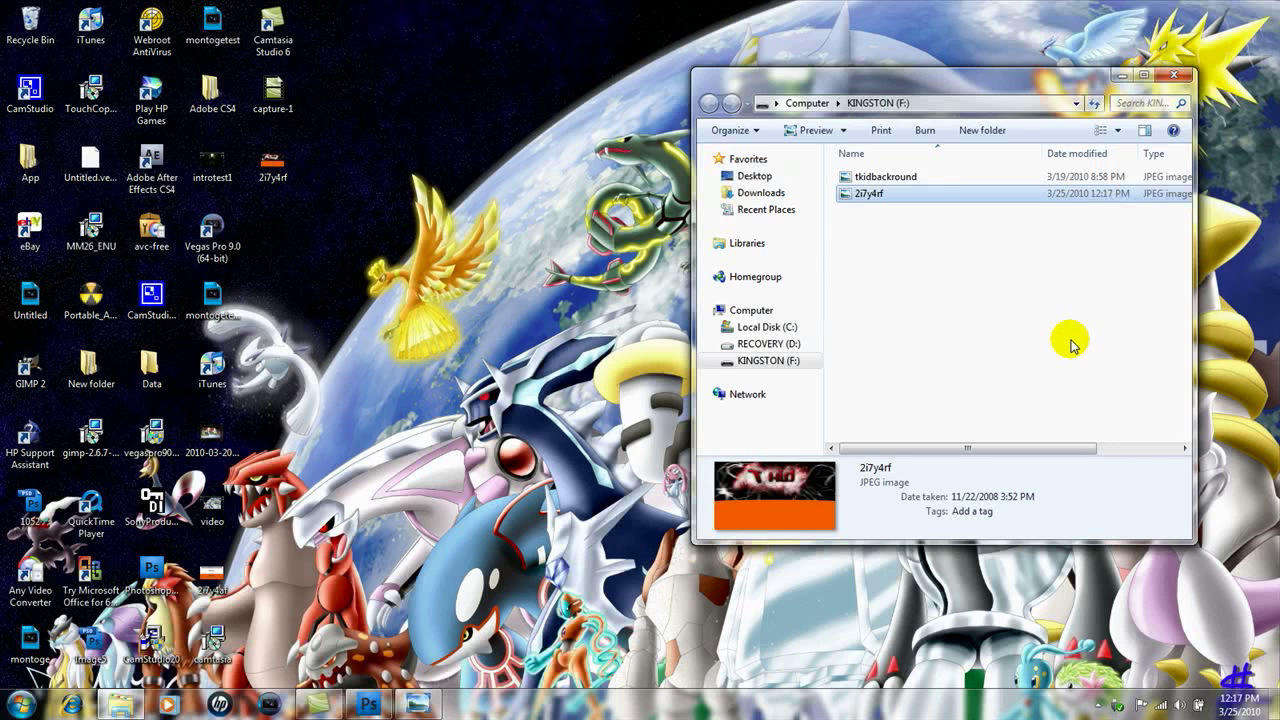
pyautogui.click(891, 179)
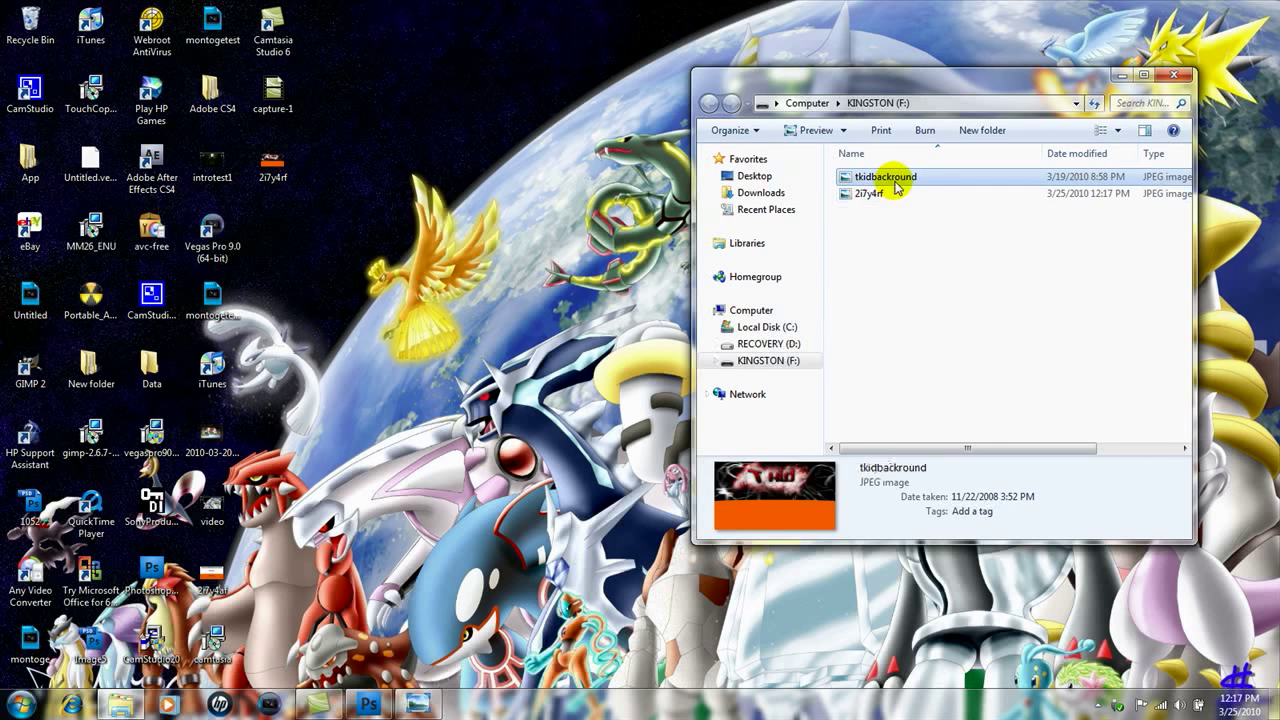
pyautogui.click(897, 195)
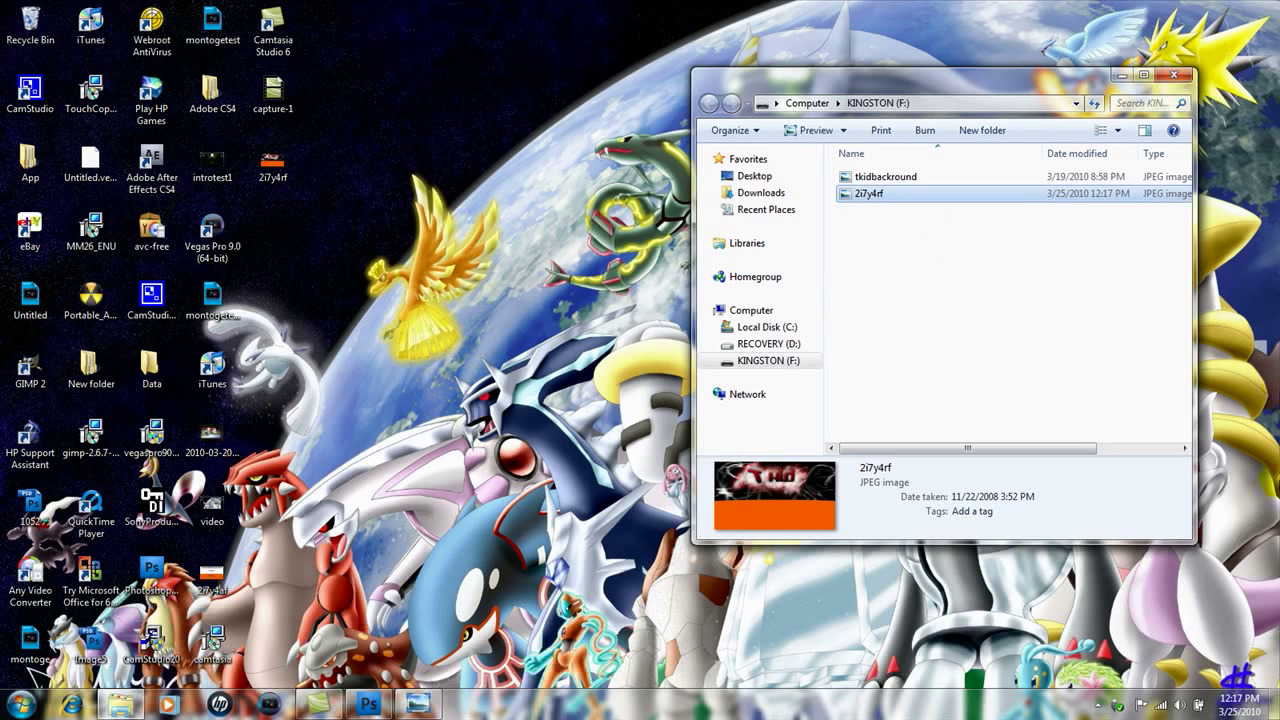
pyautogui.hotkey('alt', 'F4')
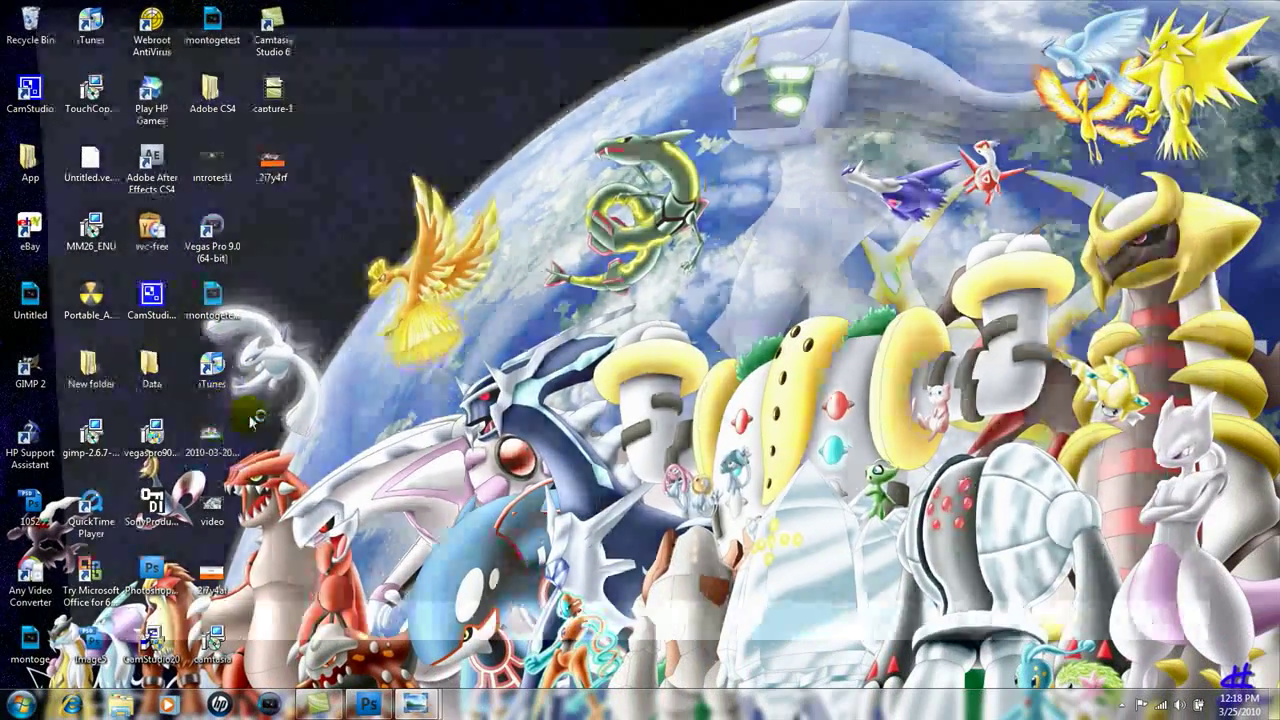
pyautogui.doubleClick(222, 435)
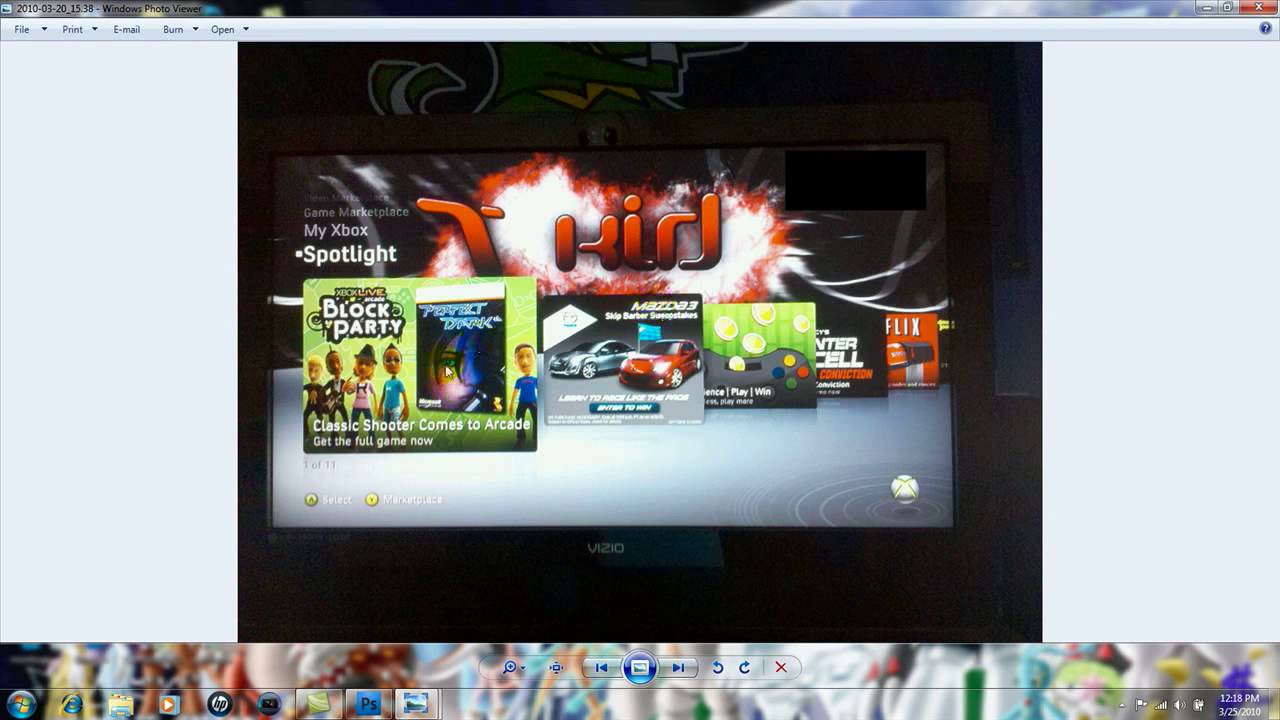
pyautogui.click(1259, 8)
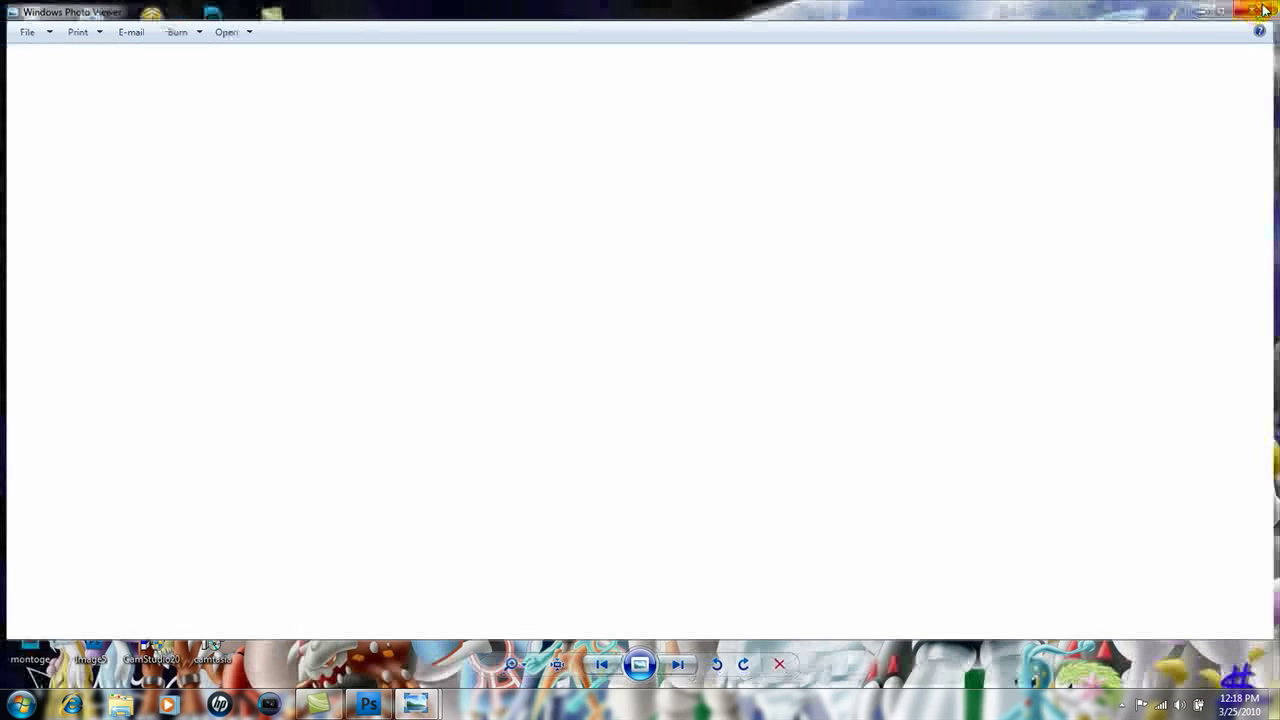